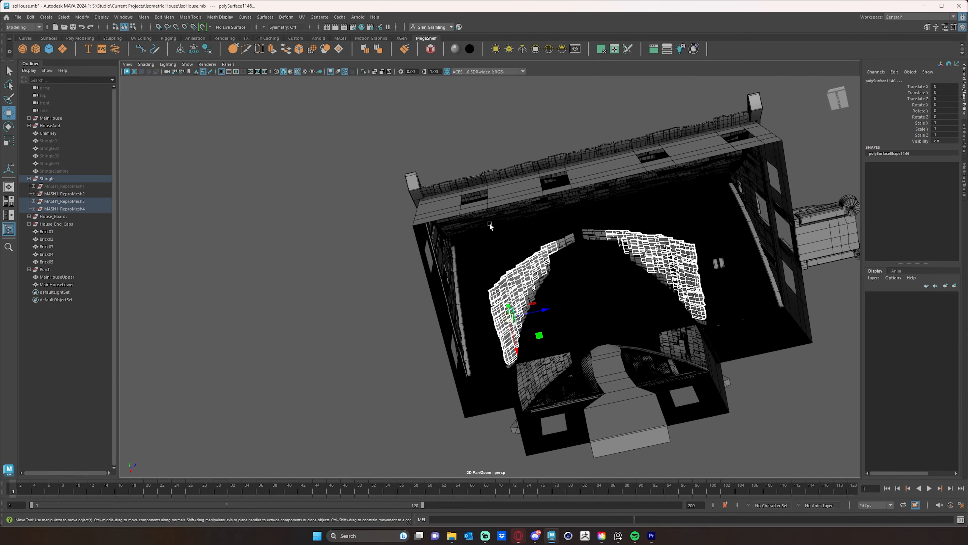
Clear the current selection and unhide the shingle mesh MASH1_ReproMesh1.
click(490, 225)
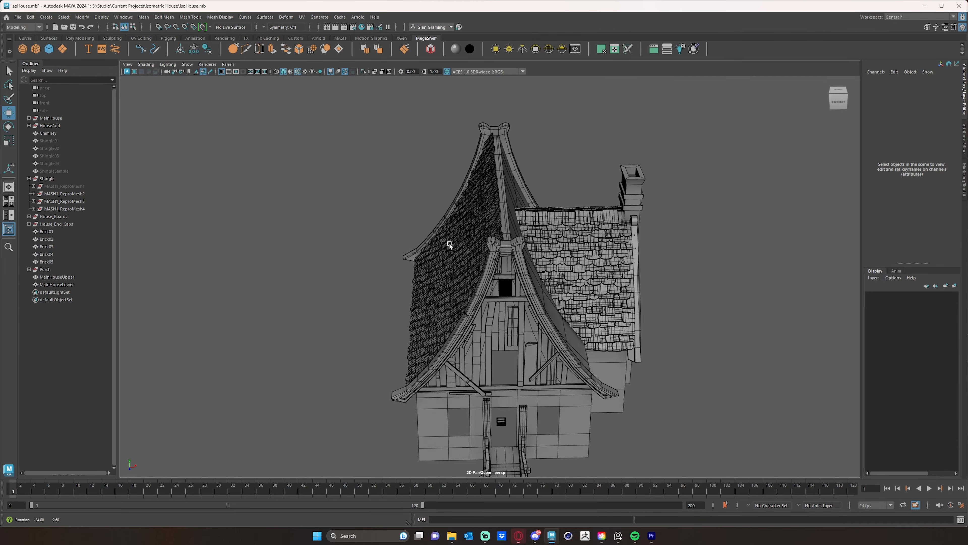
click(57, 186)
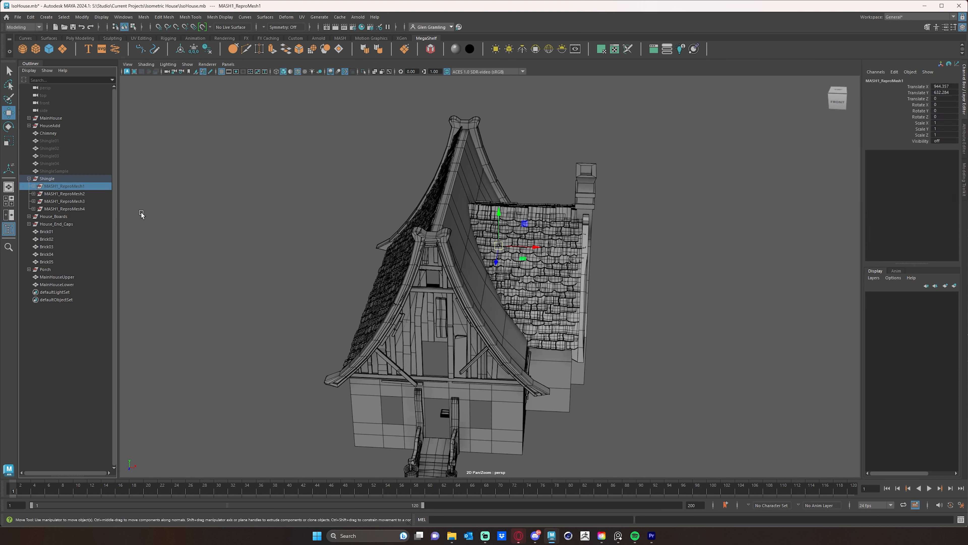
key(shift+h)
Hide the shingle groups MASH1_ReproMesh2, MASH1_ReproMesh3 and MASH1_ReproMesh4.
click(68, 194)
click(71, 201)
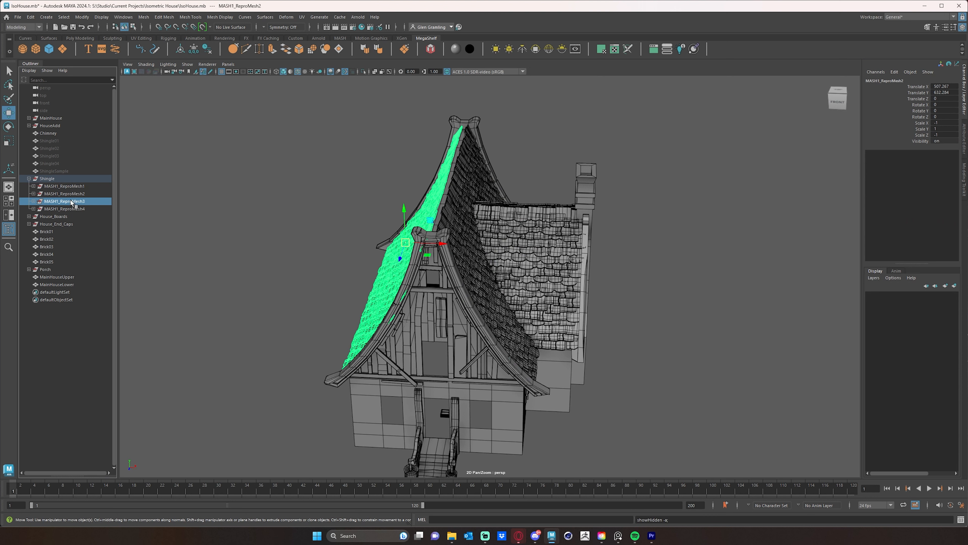
click(69, 194)
shift+click(72, 208)
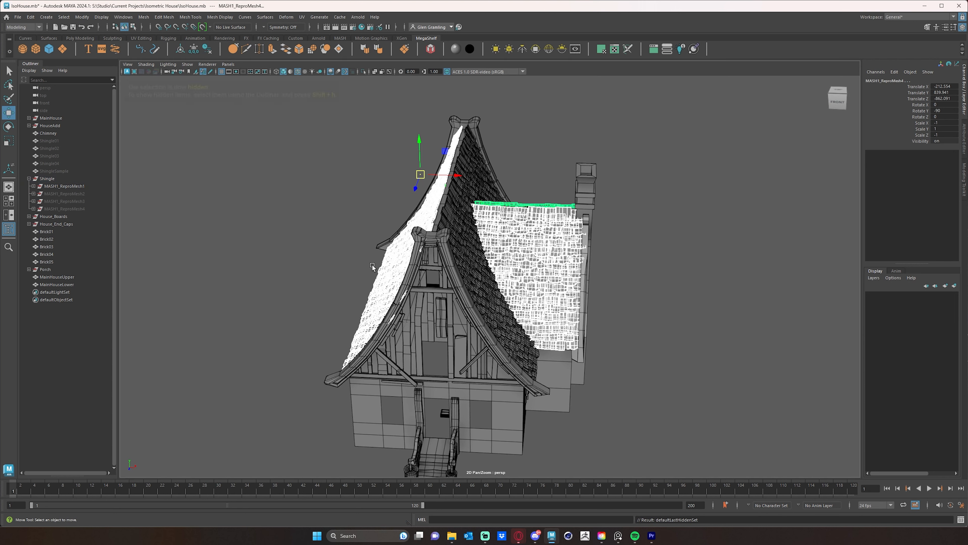
key(ctrl+h)
alt+drag(646, 304, 603, 306)
In the maximised wireframe side view, lasso-select the MASH1_ReproMesh1 shingles that lie inside the side gable's outline.
key(space)
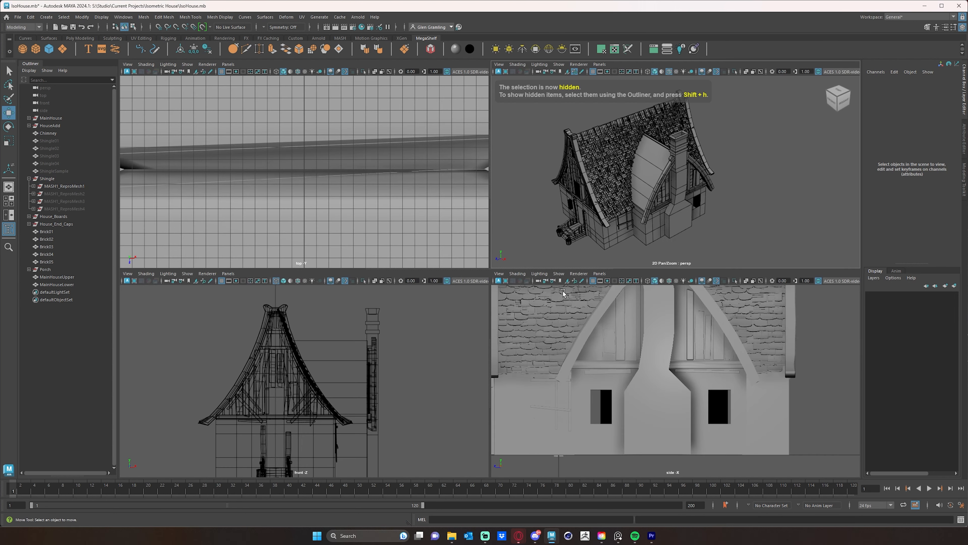
key(space)
alt+right_drag(679, 328, 534, 291)
key(4)
alt+middle_drag(559, 285, 557, 324)
alt+right_drag(590, 300, 568, 293)
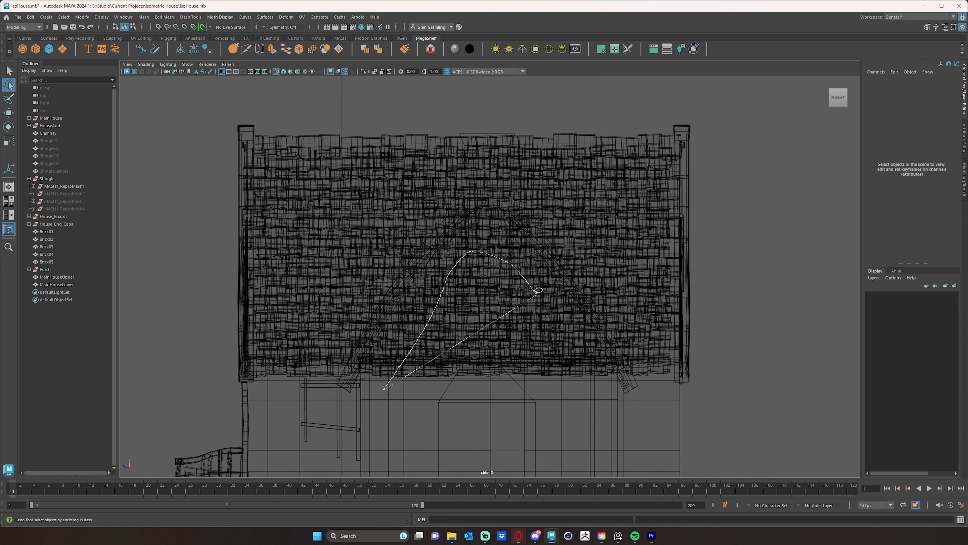
drag(537, 292, 589, 361)
drag(561, 393, 484, 395)
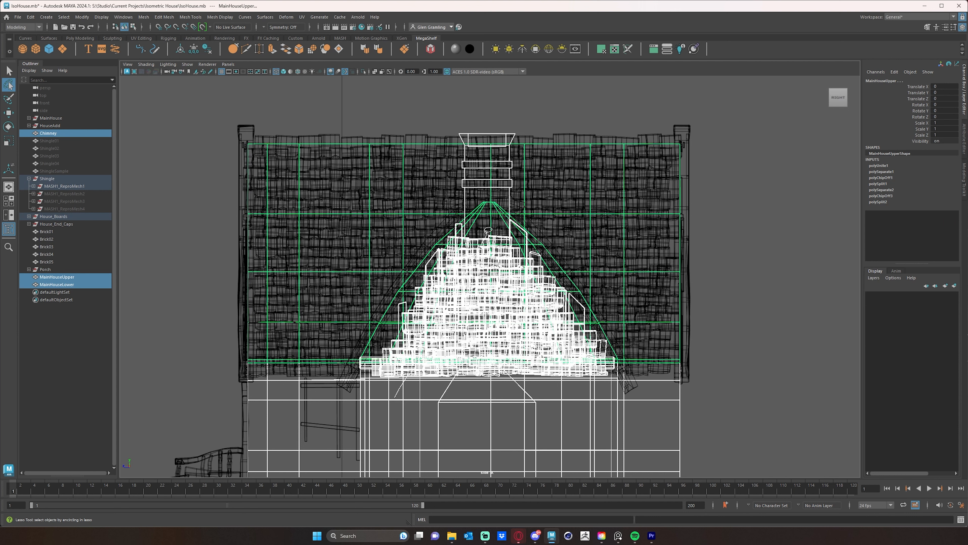
drag(582, 376, 586, 392)
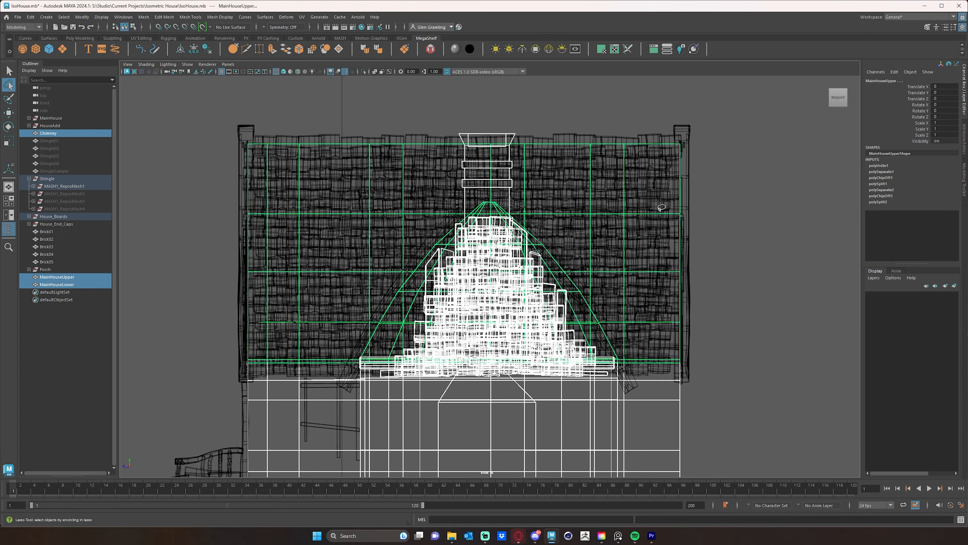
Return to the maximised perspective view and activate the Move tool with the lassoed selection kept.
key(space)
key(space)
alt+drag(566, 223, 517, 211)
key(w)
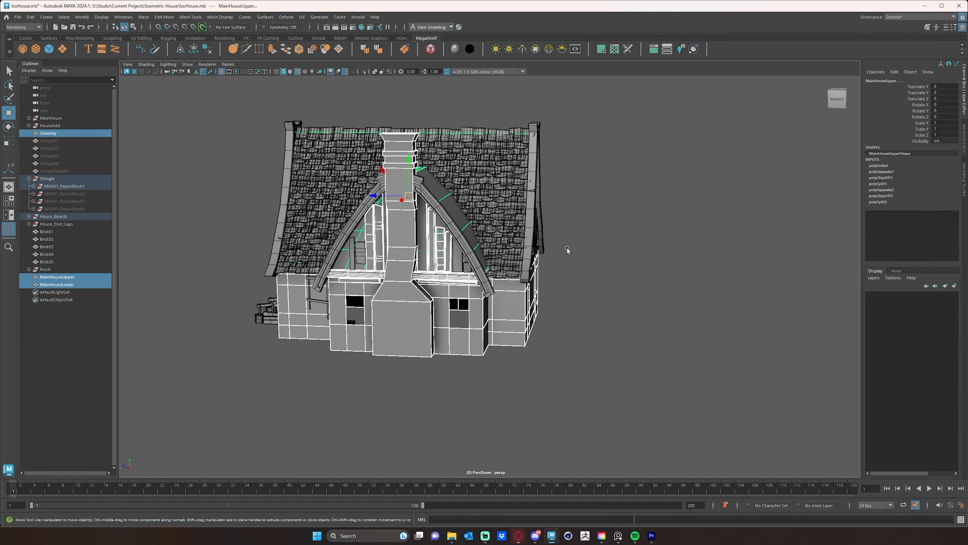
alt+drag(568, 249, 642, 190)
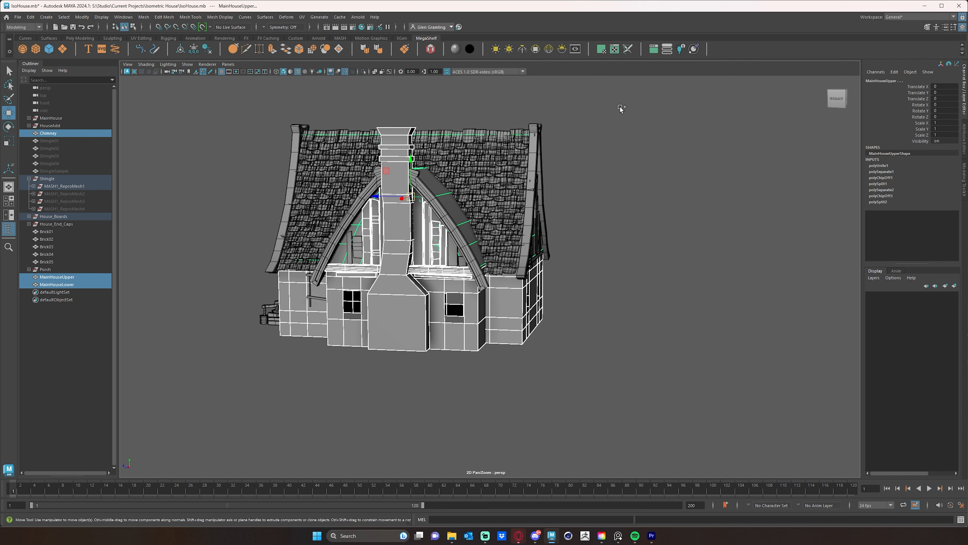
shift+drag(621, 109, 510, 380)
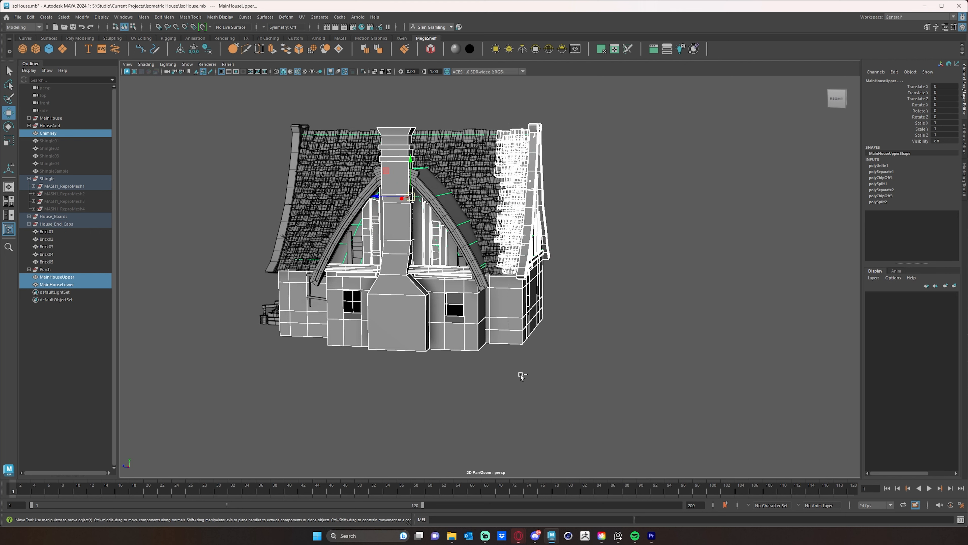
key(ctrl+z)
middle_drag(624, 98, 578, 203)
key(ctrl+z)
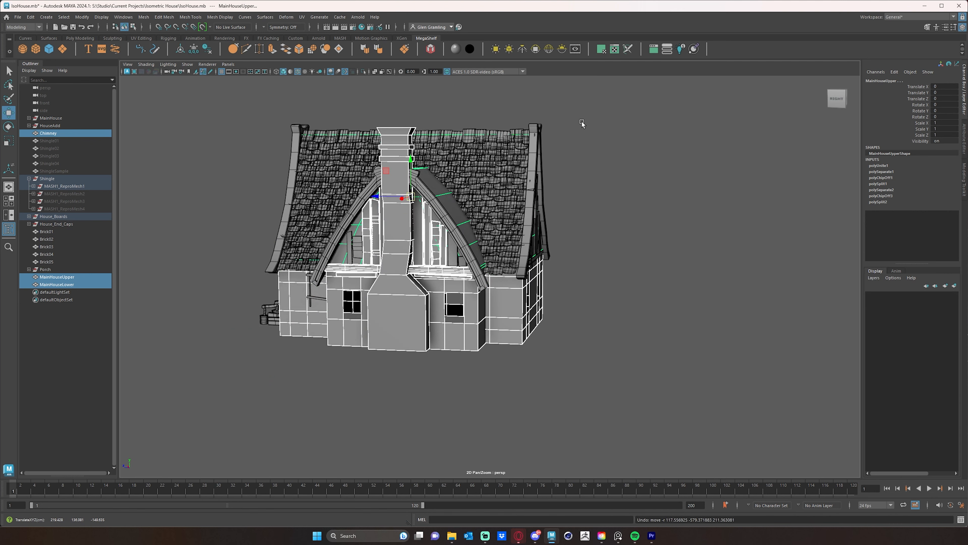
Remove the house walls, chimney and boards from the selection, keeping only the shingles covered by the side gable's roof.
ctrl+drag(595, 108, 588, 125)
ctrl+drag(511, 393, 509, 395)
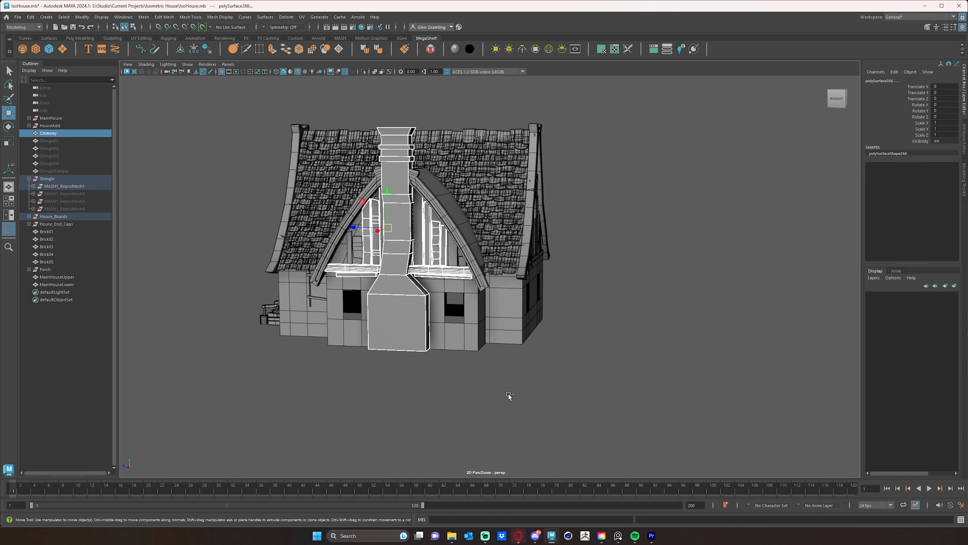
alt+drag(681, 402, 505, 360)
alt+middle_drag(661, 261, 609, 285)
ctrl+drag(643, 137, 524, 460)
alt+drag(641, 388, 713, 363)
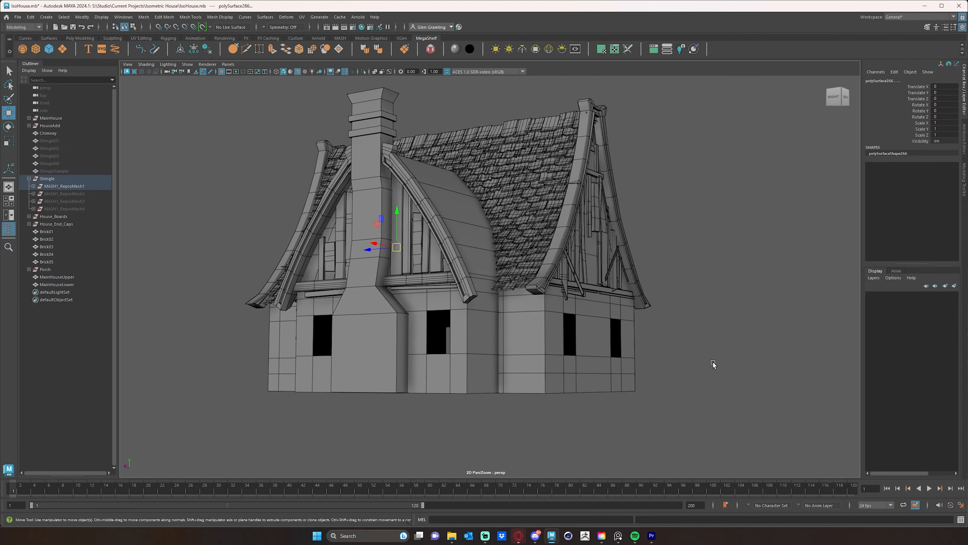
Unhide the shingle groups MASH1_ReproMesh2, MASH1_ReproMesh3 and MASH1_ReproMesh4 and clear the selection.
click(713, 364)
alt+drag(391, 301, 421, 301)
alt+middle_drag(421, 301, 490, 279)
drag(60, 193, 63, 208)
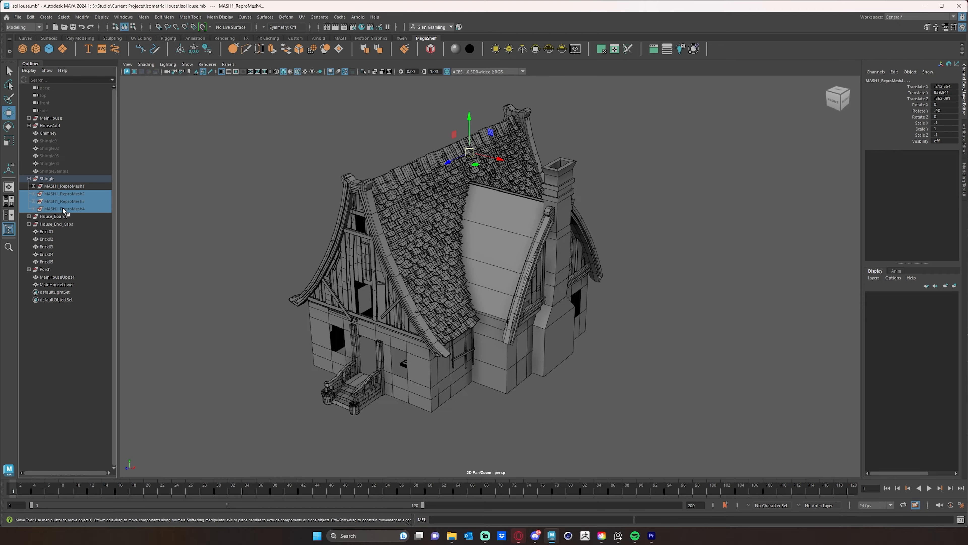
key(shift+h)
click(631, 310)
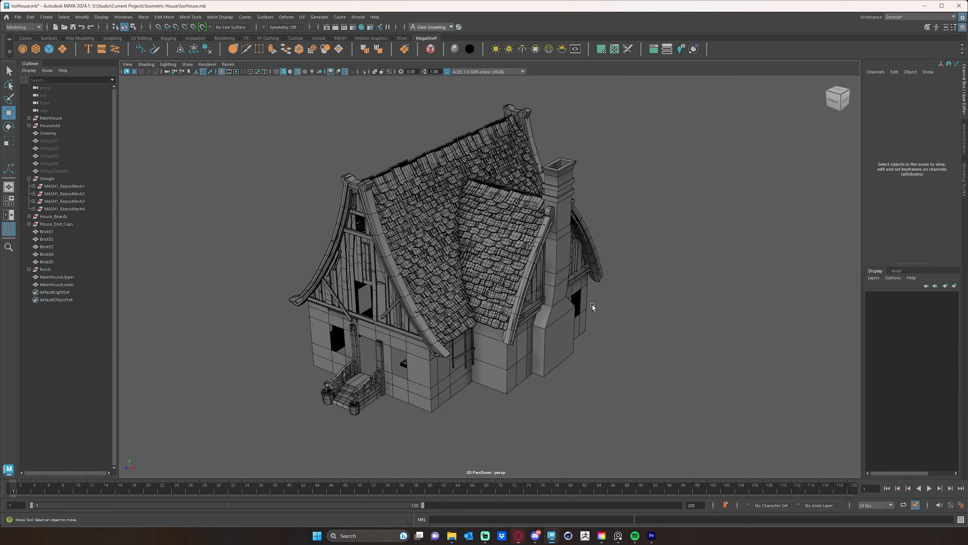
Delete the construction history of all objects in the scene.
alt+drag(593, 303, 272, 303)
alt+right_drag(272, 303, 324, 315)
alt+drag(323, 315, 368, 287)
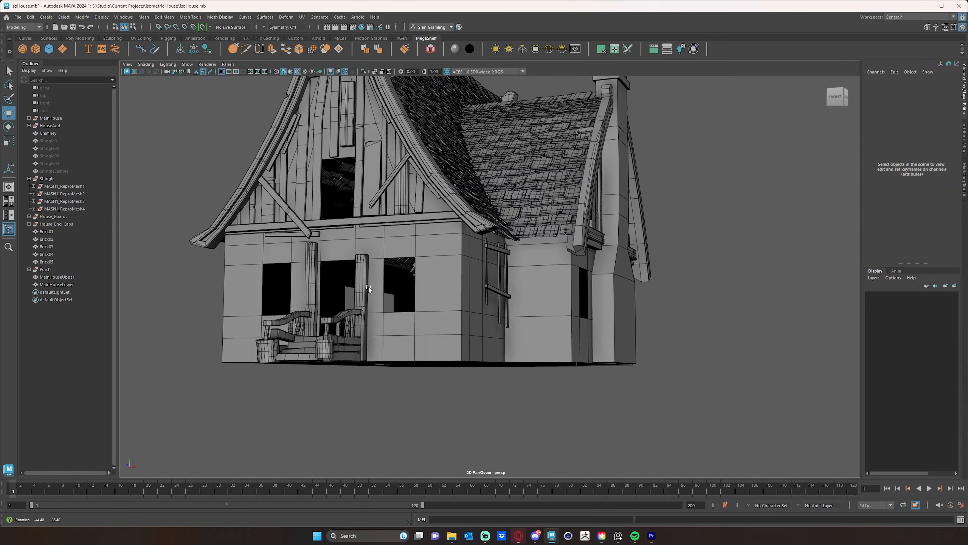
alt+middle_drag(368, 287, 438, 341)
alt+right_drag(557, 312, 430, 316)
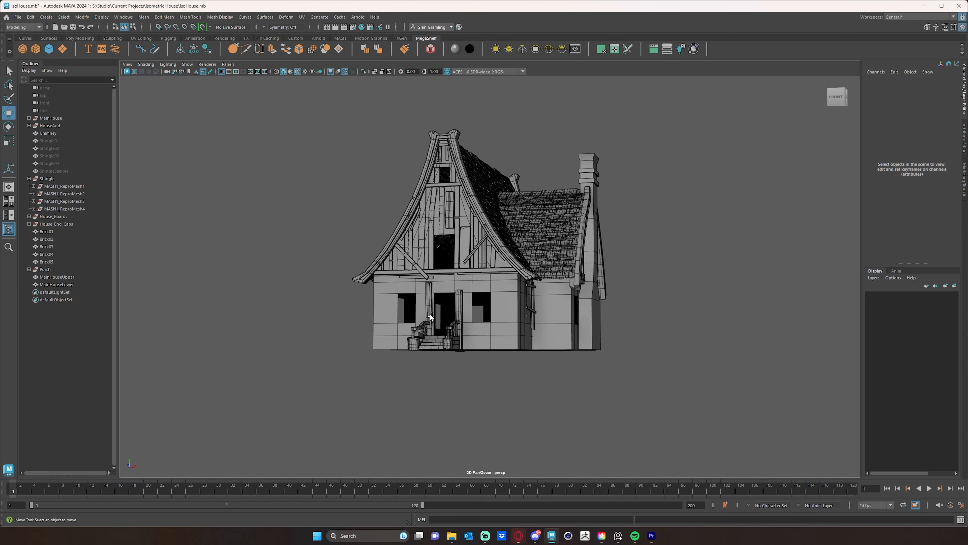
click(31, 17)
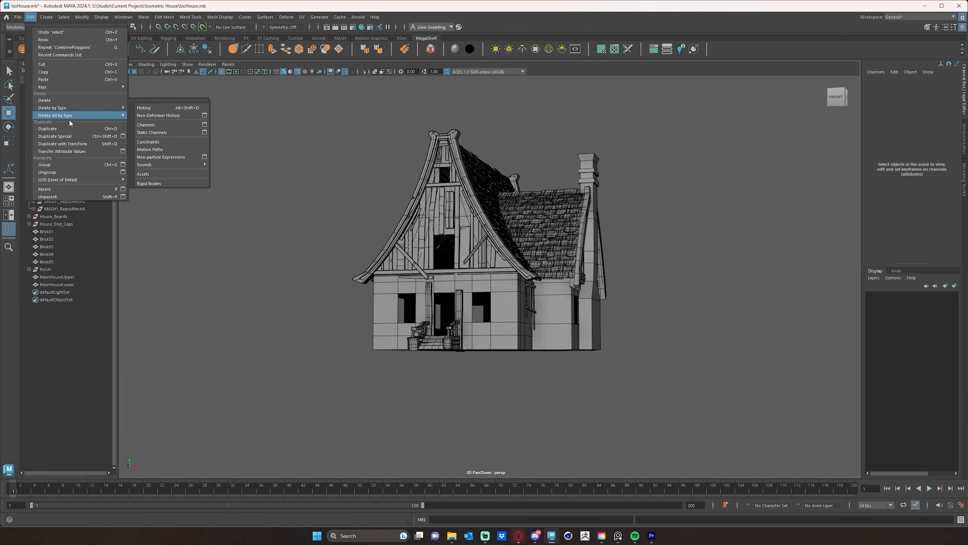
mouse_move(72, 114)
click(172, 115)
mouse_move(337, 183)
alt+mouse_down()
mouse_move(302, 187)
mouse_move(328, 179)
mouse_move(319, 207)
mouse_move(328, 195)
alt+mouse_up()
Select the MainHouseLower mesh and examine the lower walls from several sides of the house.
scroll(313, 189, up, 3)
click(494, 363)
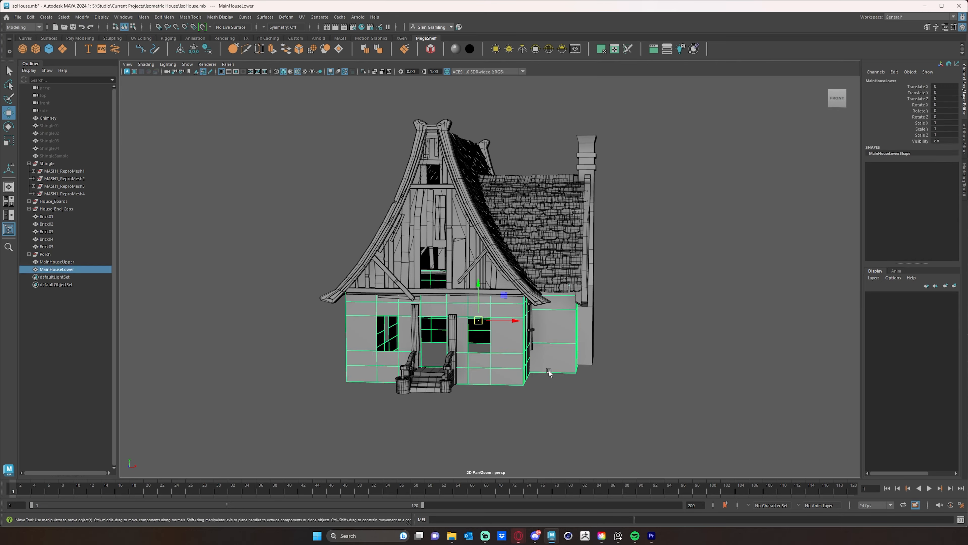
alt+drag(699, 406, 570, 403)
scroll(611, 397, up, 3)
alt+middle_drag(611, 397, 625, 342)
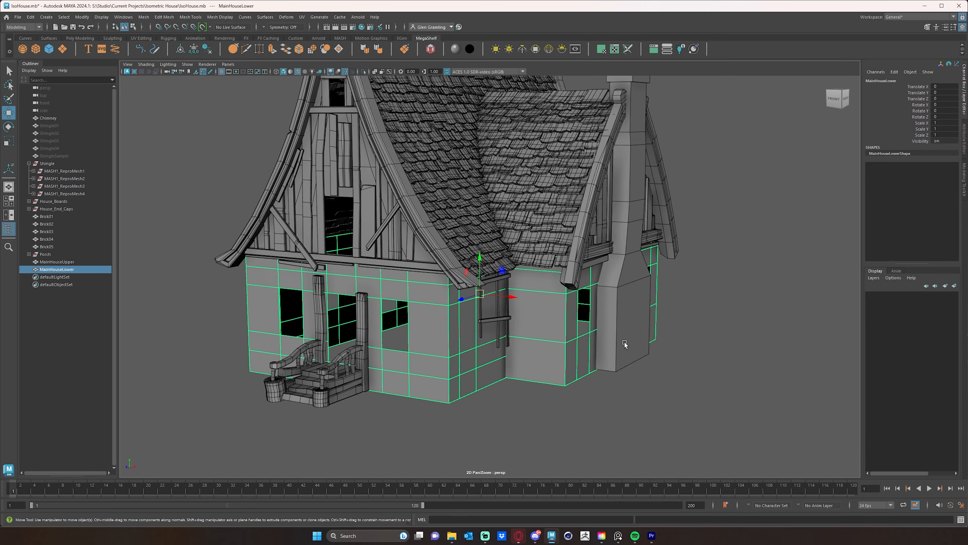
mouse_move(495, 415)
alt+mouse_down()
mouse_move(504, 408)
mouse_move(473, 342)
mouse_move(479, 423)
alt+mouse_up()
alt+right_drag(606, 431, 394, 324)
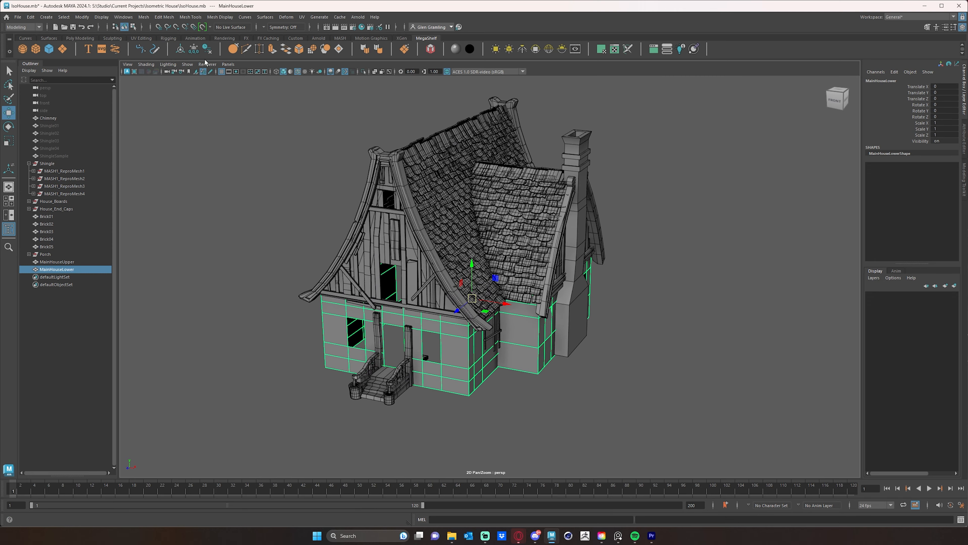
alt+drag(623, 426, 558, 392)
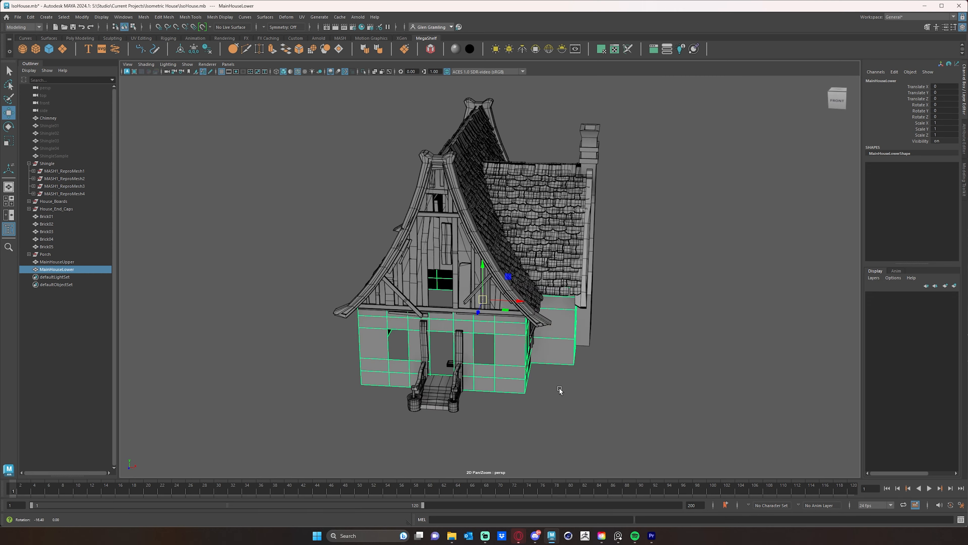
Select the bricks in the porch doorway and move them out in front of the steps, to about 670 in Translate Z.
alt+right_drag(504, 379, 564, 330)
alt+middle_drag(474, 378, 545, 313)
alt+drag(471, 343, 517, 332)
alt+drag(517, 332, 353, 407)
alt+middle_drag(427, 419, 482, 320)
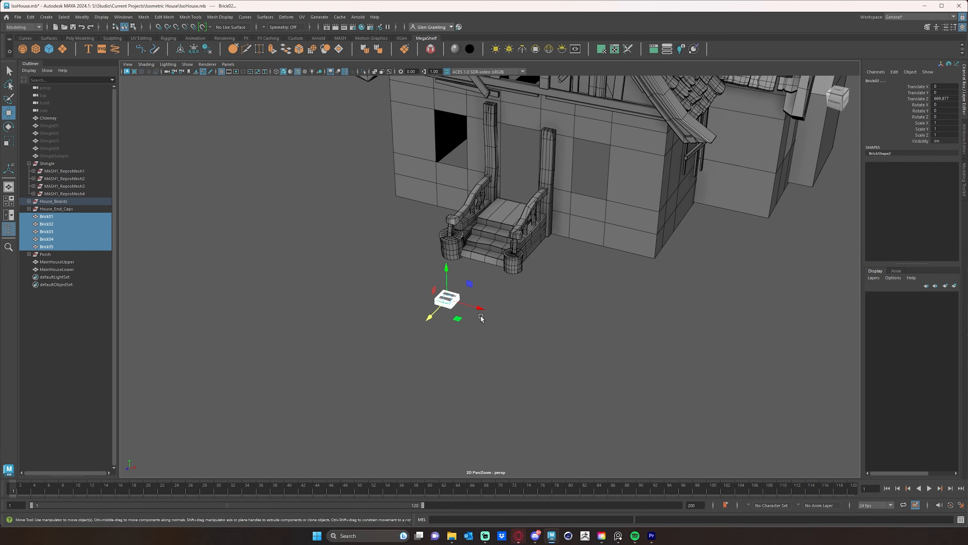
Move Brick05 to about 774 and Brick04 to about 834 in Translate Z, separating them from the other stacked bricks.
alt+drag(482, 320, 302, 336)
alt+right_drag(302, 335, 370, 299)
alt+middle_drag(369, 298, 389, 297)
alt+drag(389, 298, 538, 320)
click(537, 320)
click(484, 301)
drag(453, 301, 375, 321)
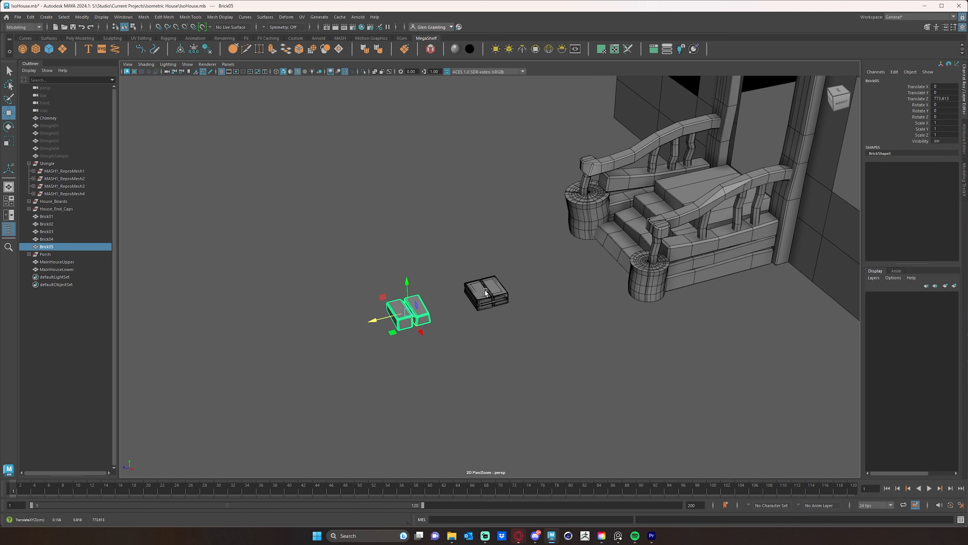
click(481, 299)
drag(453, 301, 324, 331)
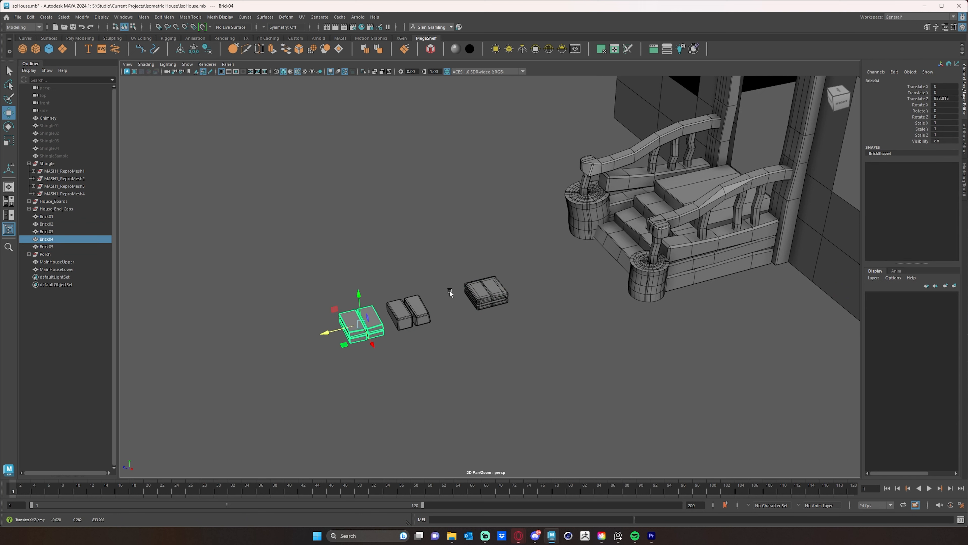
Pull Brick03 away from the stack and move Brick01 to about 619 in Translate Z, completing a row of five bricks.
click(474, 299)
drag(457, 302, 507, 288)
click(494, 293)
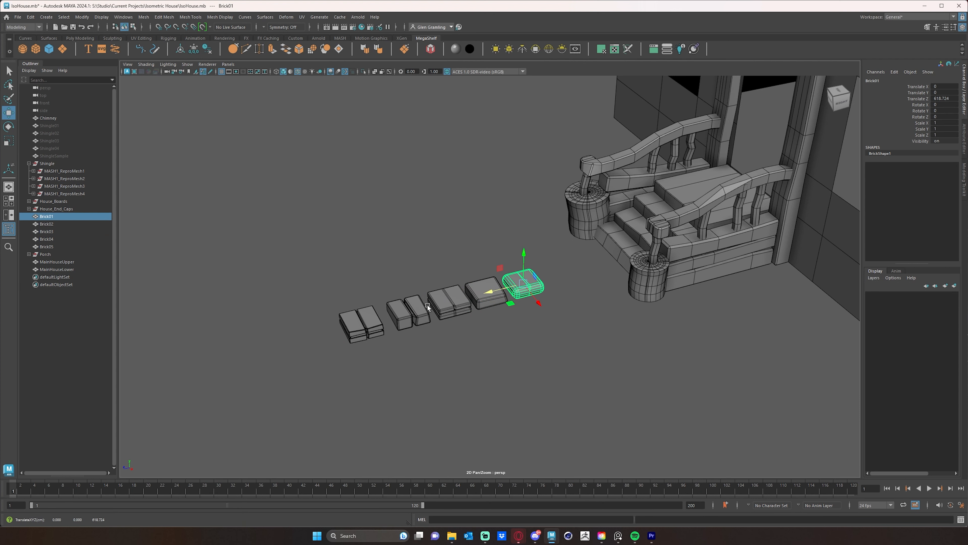
Select the spread-out brick meshes one after another, examine their shapes up close, and clear the selection.
alt+drag(481, 322, 459, 343)
alt+drag(257, 373, 407, 342)
click(473, 282)
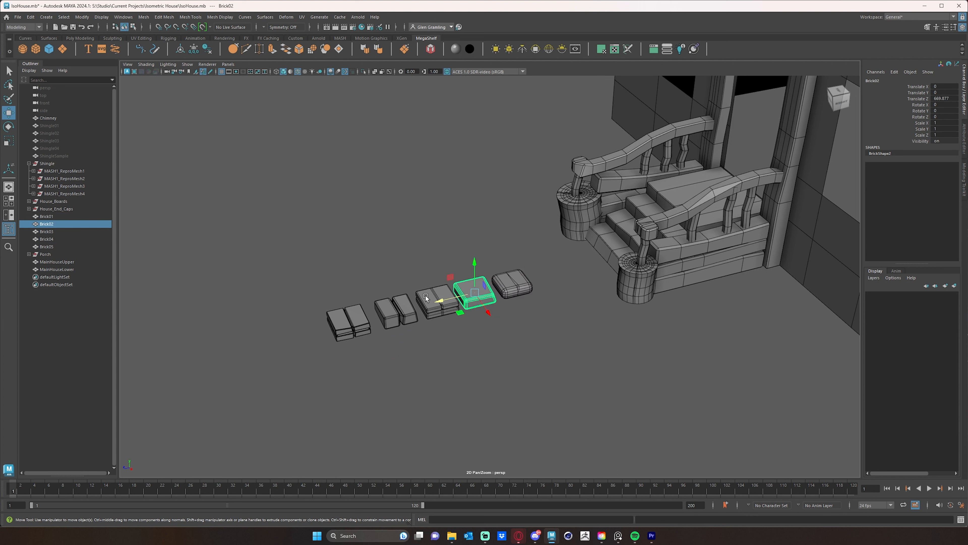
click(438, 299)
click(386, 314)
click(343, 321)
click(395, 311)
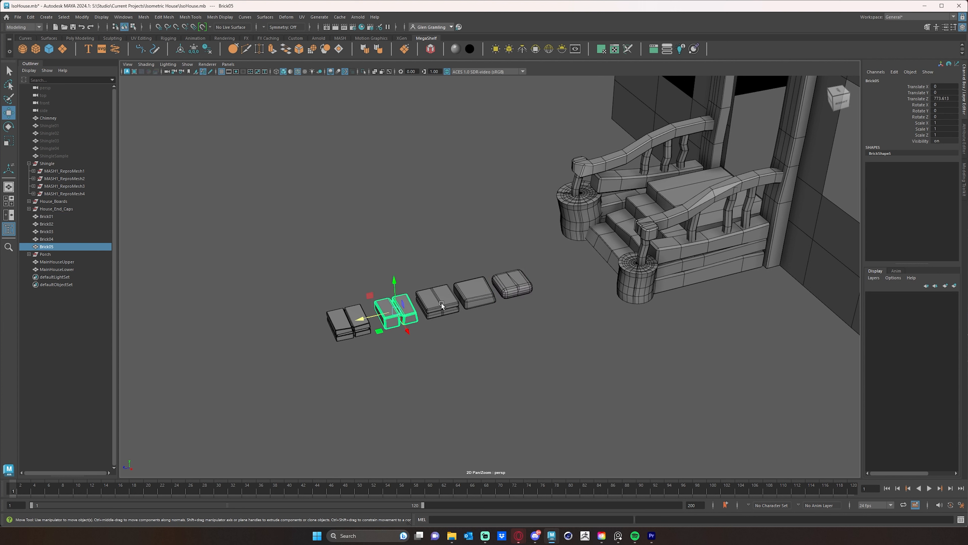
click(439, 301)
click(475, 290)
click(528, 285)
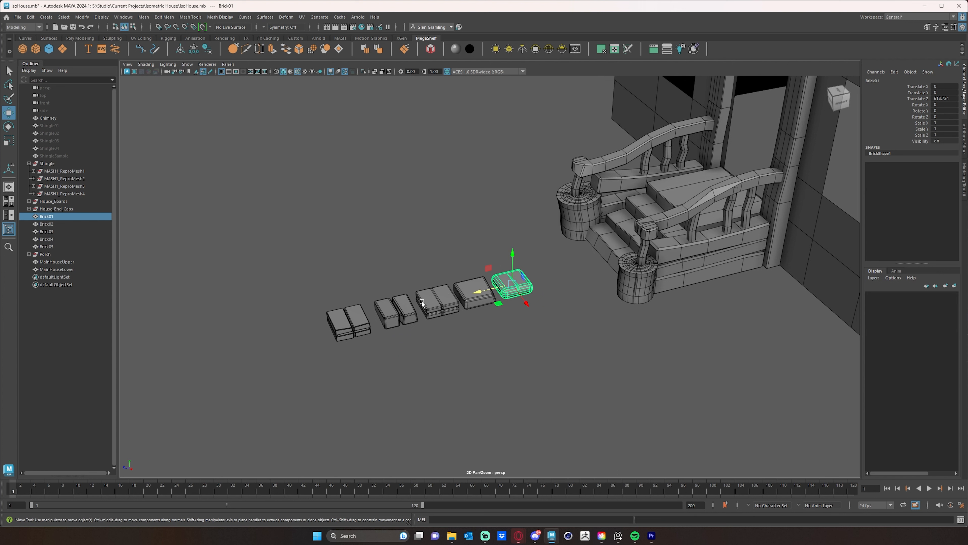
scroll(567, 345, up, 10)
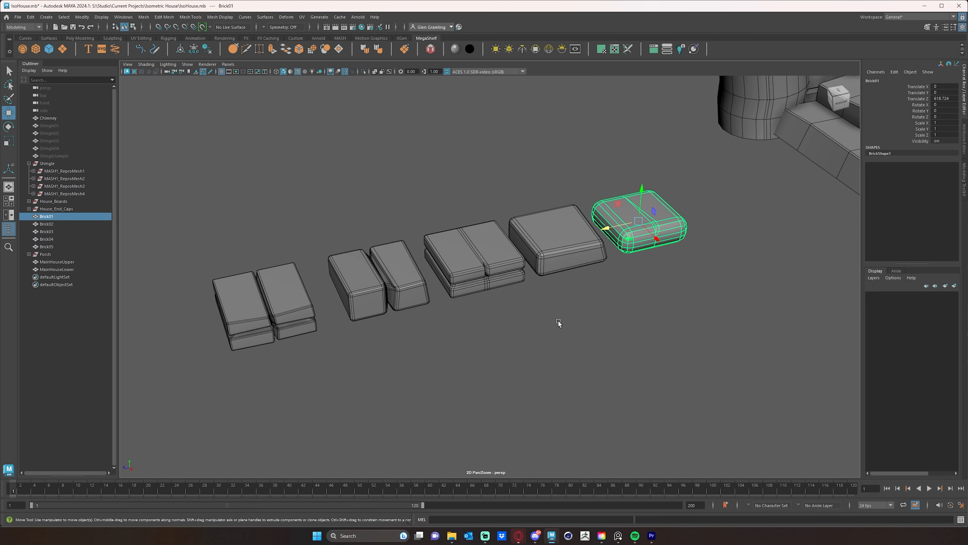
alt+right_drag(558, 321, 475, 320)
alt+middle_drag(549, 276, 529, 324)
click(524, 348)
Select Brick01 through Brick05 together and set their Translate Z to 0.
alt+middle_drag(346, 316, 357, 210)
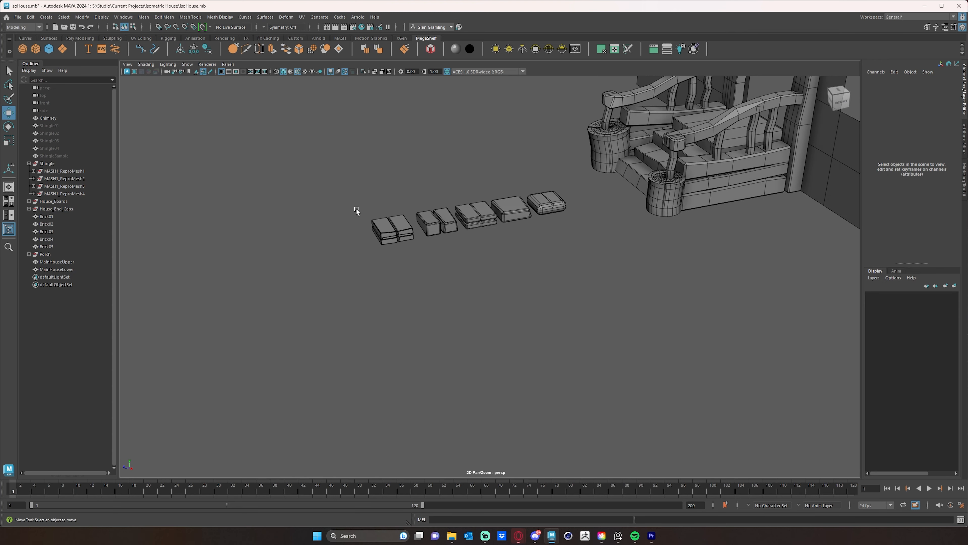
drag(329, 184, 579, 287)
scroll(584, 286, up, 5)
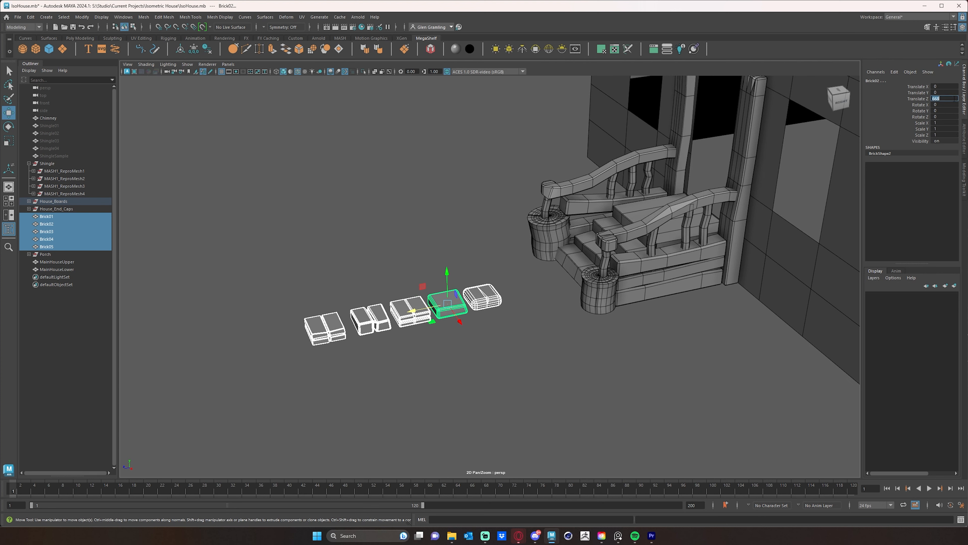
key(Return)
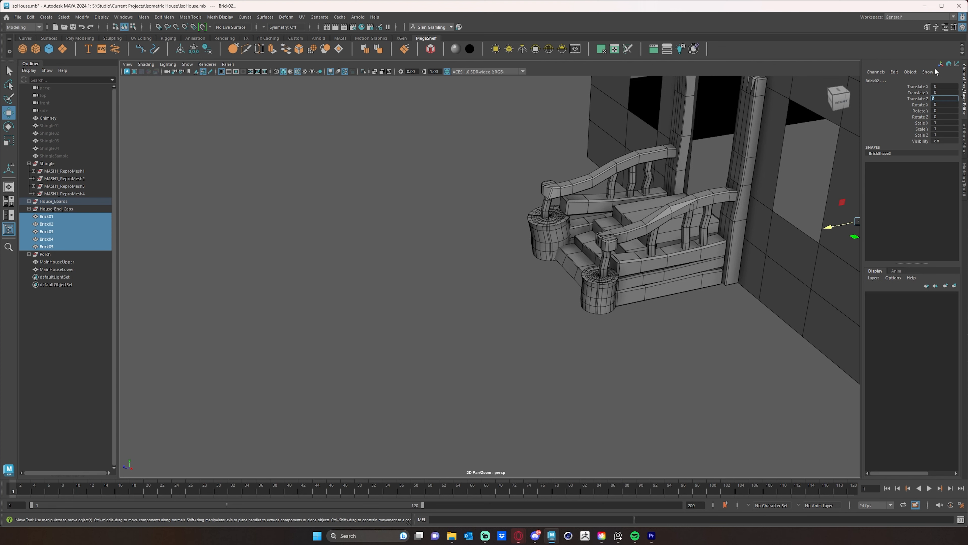
alt+middle_drag(673, 232, 604, 239)
scroll(604, 238, down, 3)
alt+drag(655, 267, 759, 263)
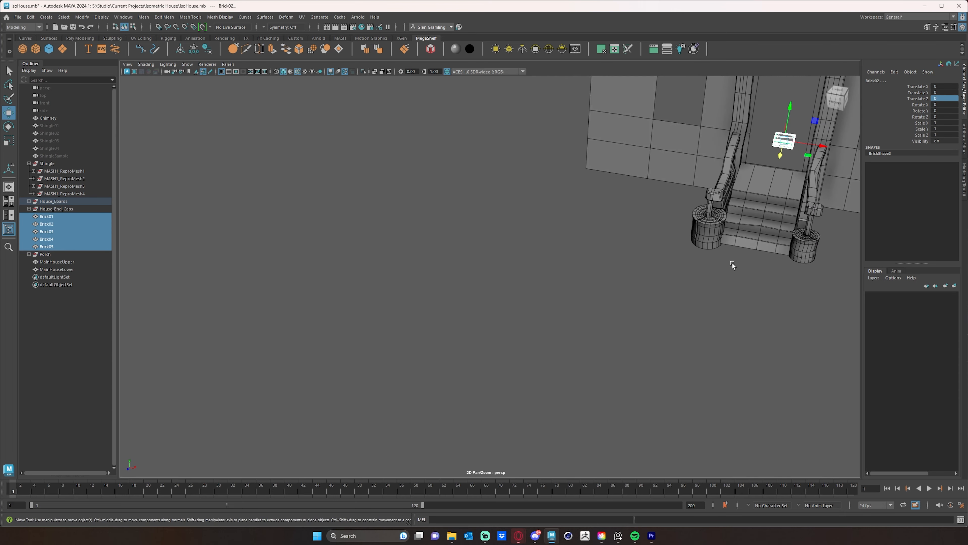
Select the five stacked bricks together, delete their construction history, and clear the selection.
alt+middle_drag(725, 262, 632, 290)
click(493, 290)
alt+middle_drag(492, 290, 515, 272)
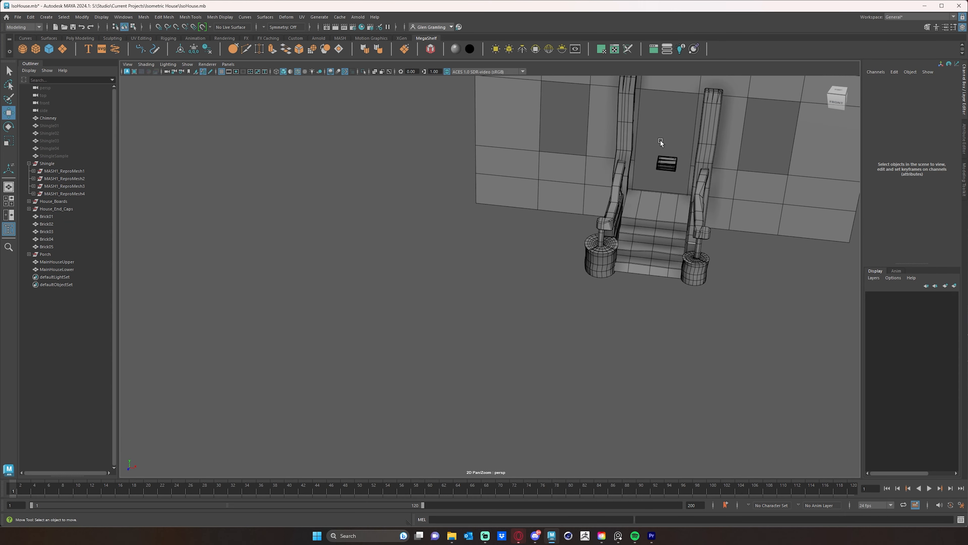
drag(674, 174, 675, 174)
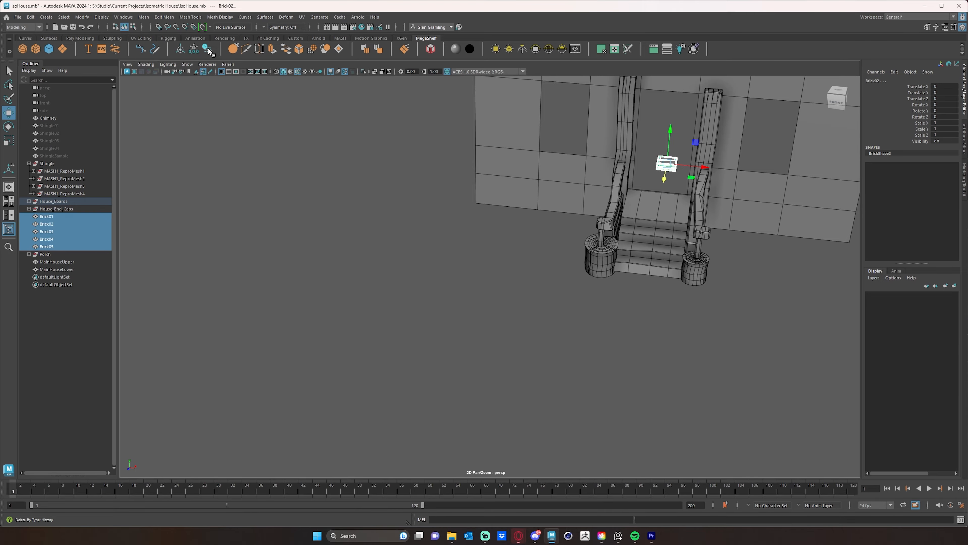
click(522, 300)
Select Brick01 and create a MASH network from it.
scroll(777, 339, down, 8)
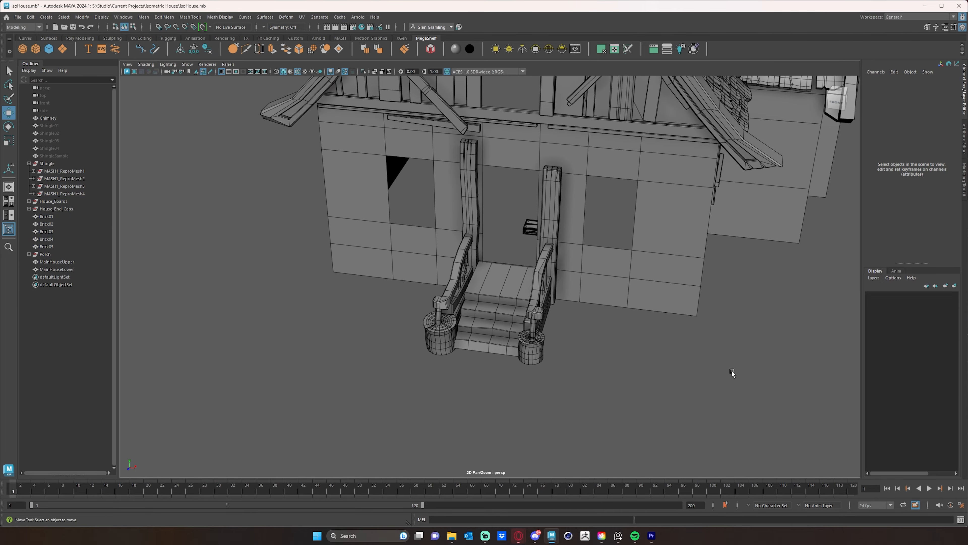
scroll(559, 321, up, 4)
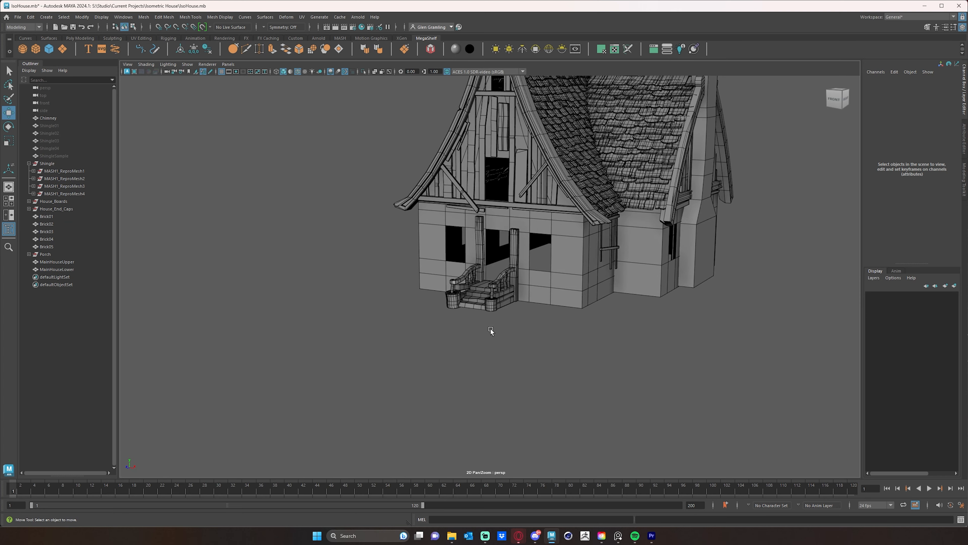
click(45, 217)
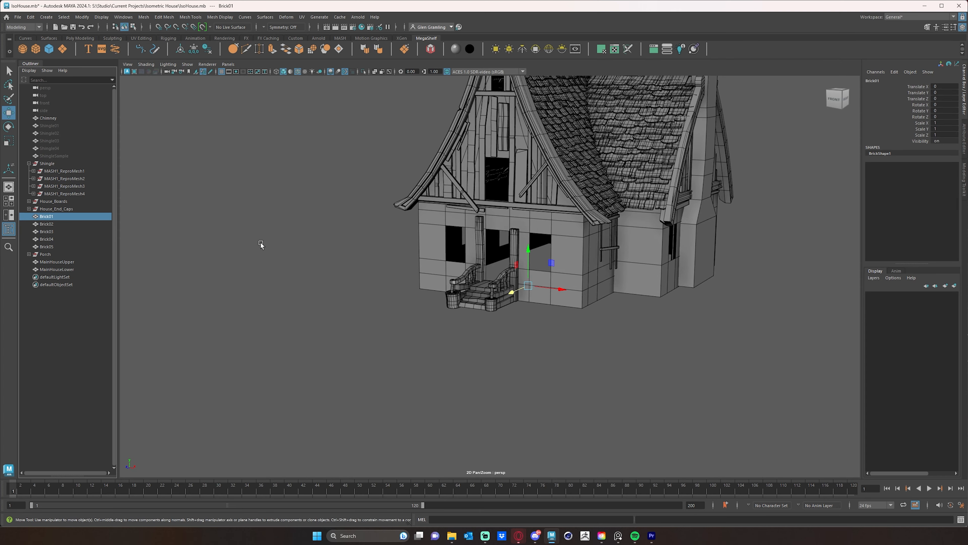
scroll(314, 247, up, 4)
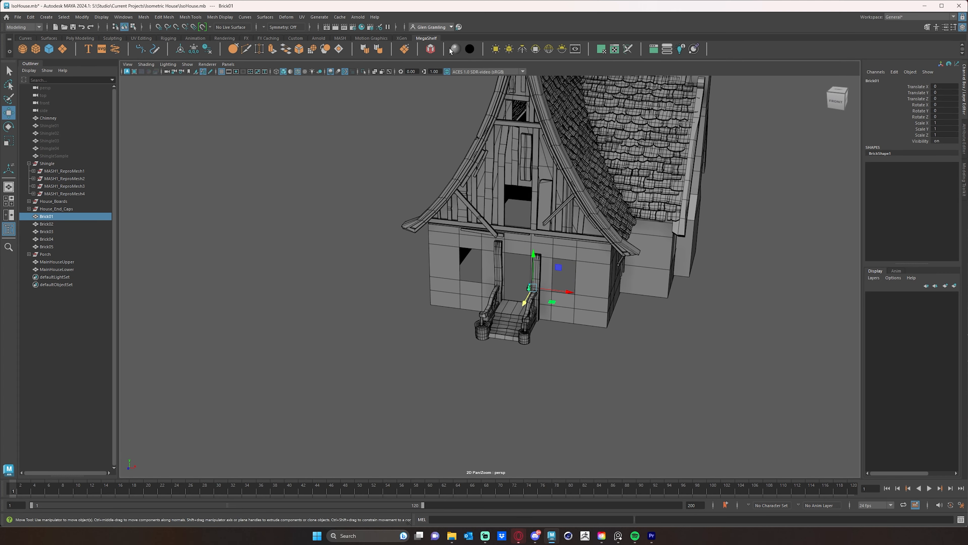
click(430, 49)
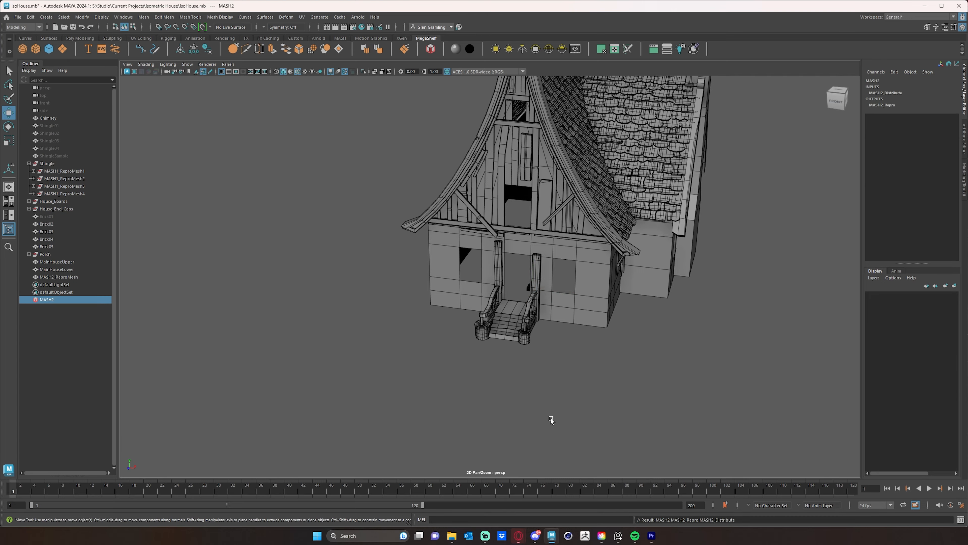
Inspect the bricks around the house and open the MASH2_Distribute attributes.
alt+middle_drag(475, 329, 463, 321)
alt+drag(463, 322, 416, 323)
alt+right_drag(420, 325, 640, 317)
scroll(640, 316, up, 8)
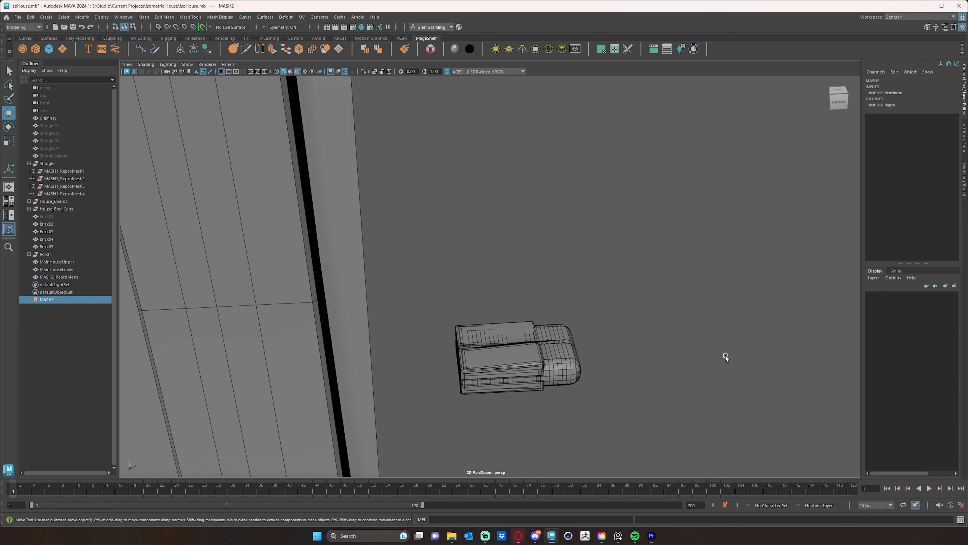
alt+right_drag(726, 356, 477, 333)
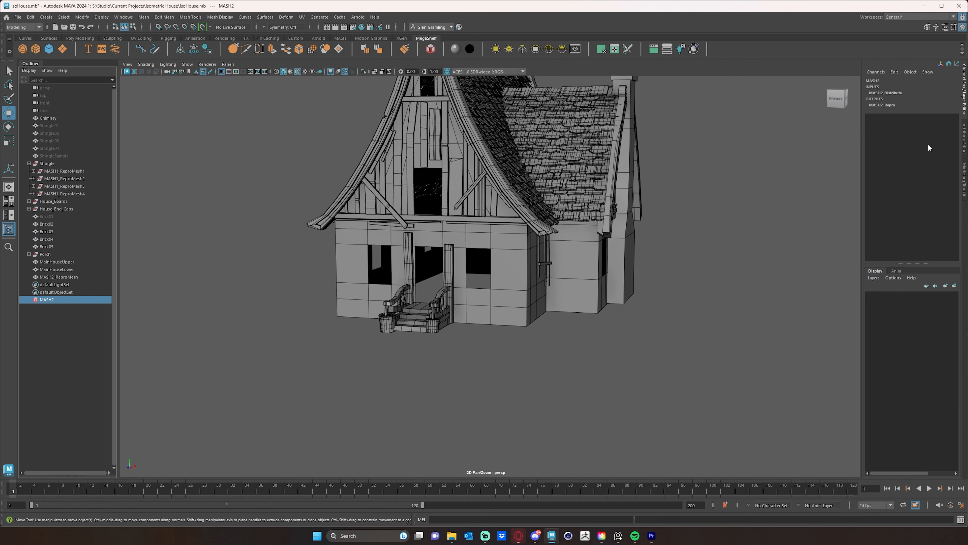
click(963, 156)
alt+middle_drag(657, 296, 620, 340)
alt+right_drag(651, 319, 625, 316)
mouse_move(610, 317)
alt+mouse_down()
mouse_move(591, 315)
mouse_move(620, 310)
alt+mouse_up()
click(837, 80)
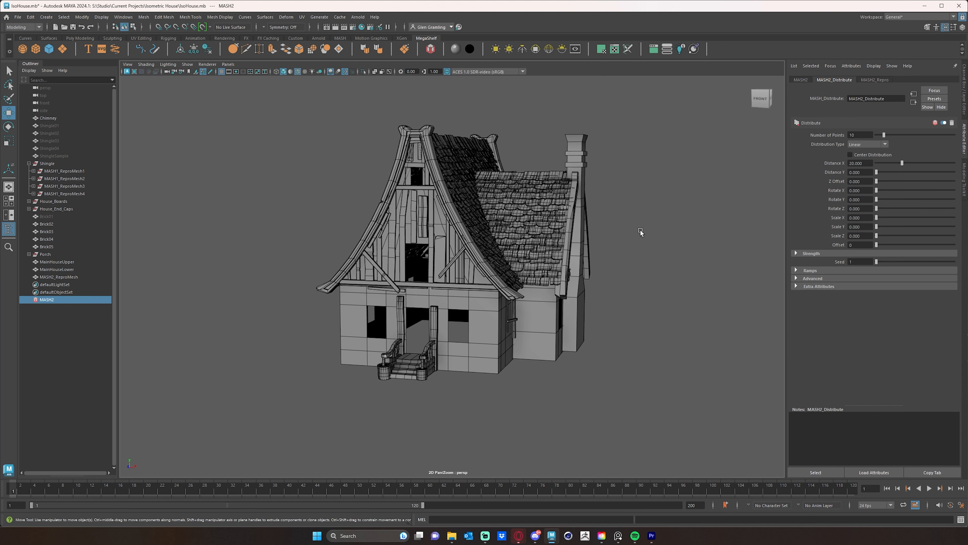
alt+drag(682, 251, 686, 253)
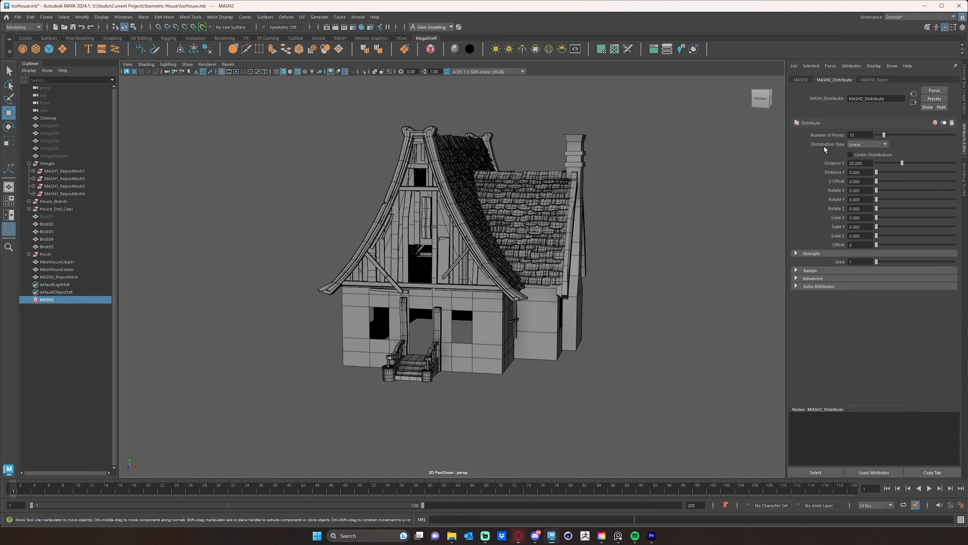
Set the distribution type of MASH2_Distribute to Mesh.
click(860, 145)
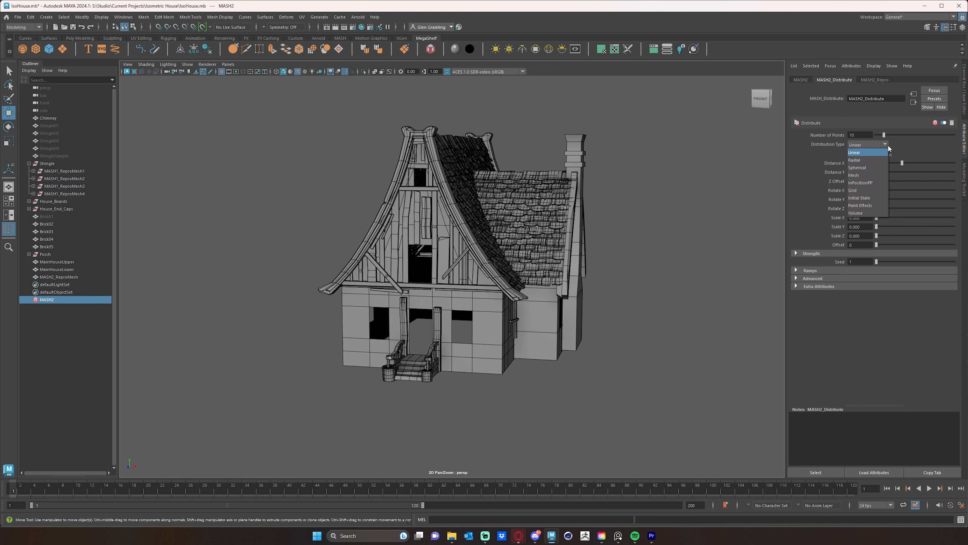
click(869, 177)
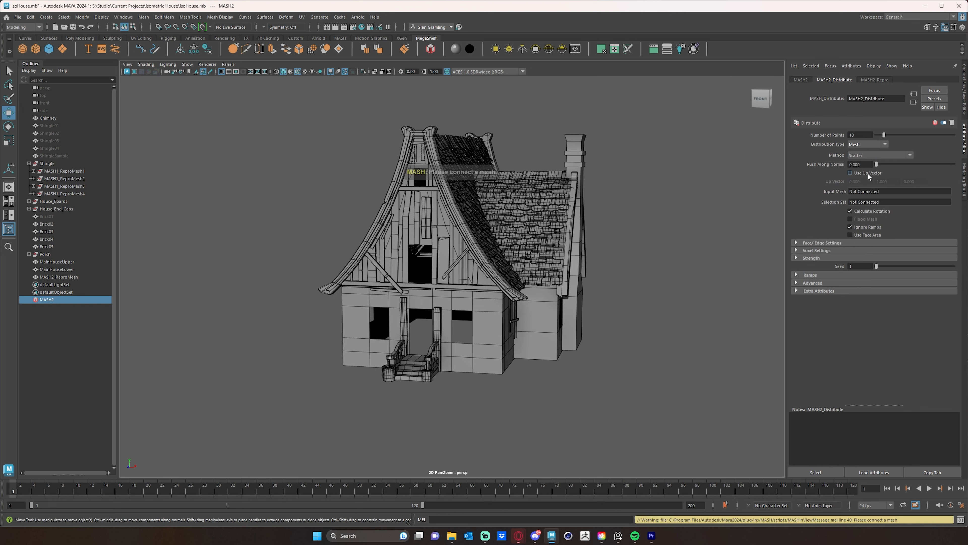
alt+drag(709, 232, 690, 250)
alt+middle_drag(590, 340, 630, 334)
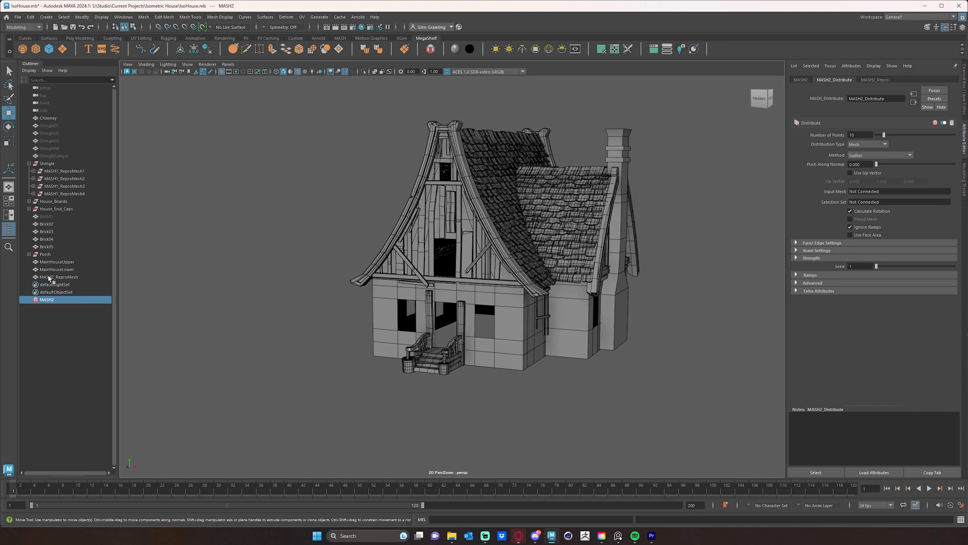
Assign MainHouseLower as the input mesh so the bricks scatter over the lower walls.
middle_drag(48, 270, 792, 238)
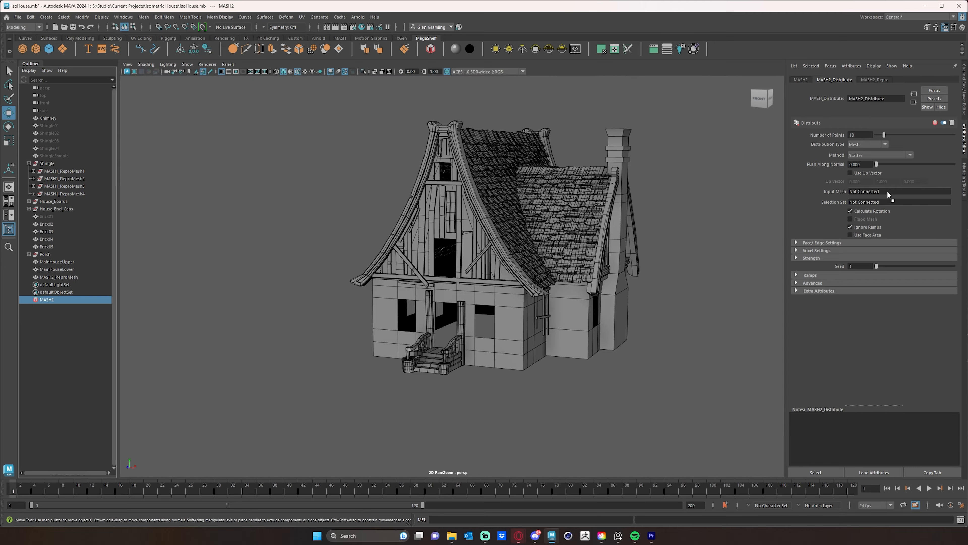
middle_drag(888, 191, 890, 193)
alt+drag(477, 382, 369, 404)
scroll(369, 384, up, 5)
alt+middle_drag(511, 359, 439, 350)
alt+right_drag(439, 350, 419, 353)
alt+drag(419, 353, 424, 356)
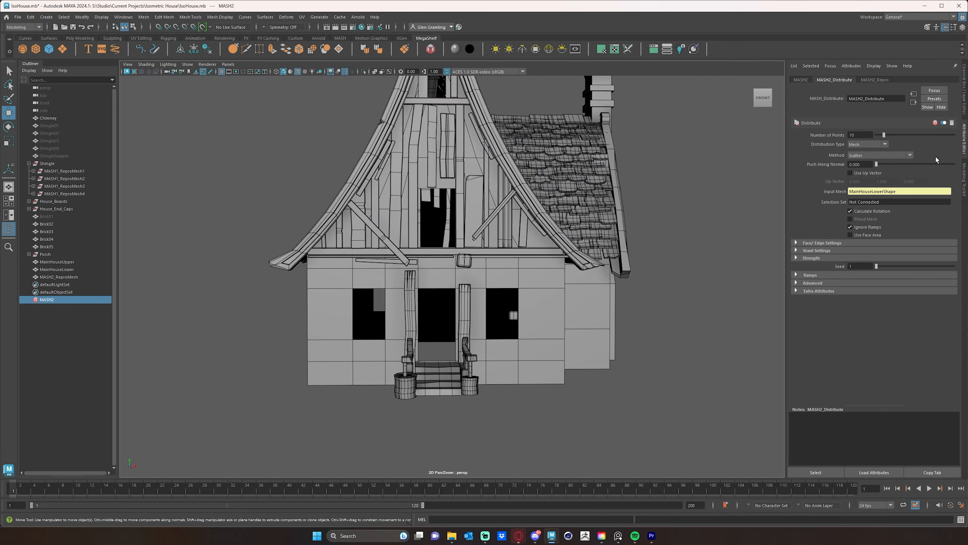
Increase the number of distributed points to 100 and check the brick coverage on the front and side walls.
drag(885, 135, 960, 133)
alt+drag(581, 272, 609, 313)
alt+right_drag(609, 312, 654, 317)
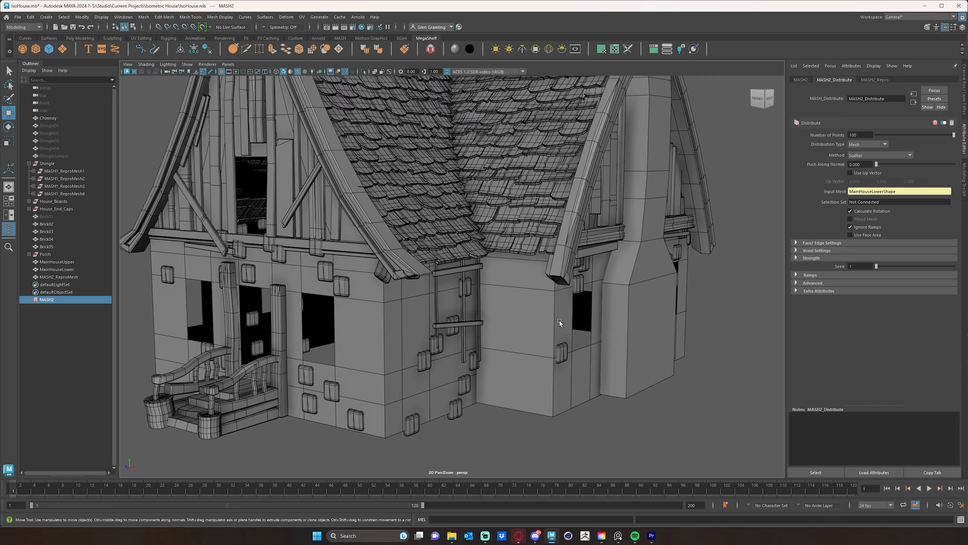
alt+drag(433, 331, 446, 325)
alt+middle_drag(414, 321, 502, 297)
scroll(510, 304, down, 2)
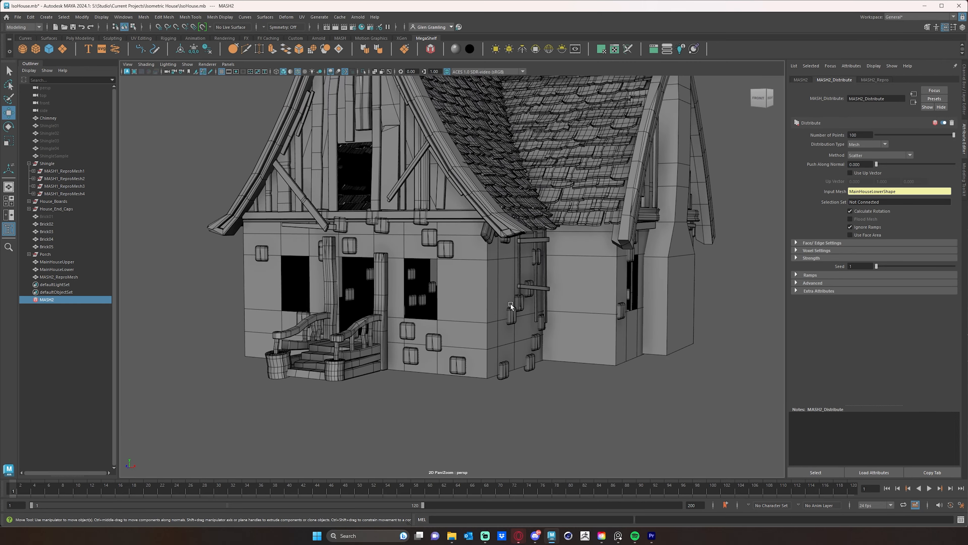
Try the brick scatter with Calculate Rotation off, compare the brick orientation on the walls, and turn the option on again.
click(850, 211)
scroll(464, 449, up, 4)
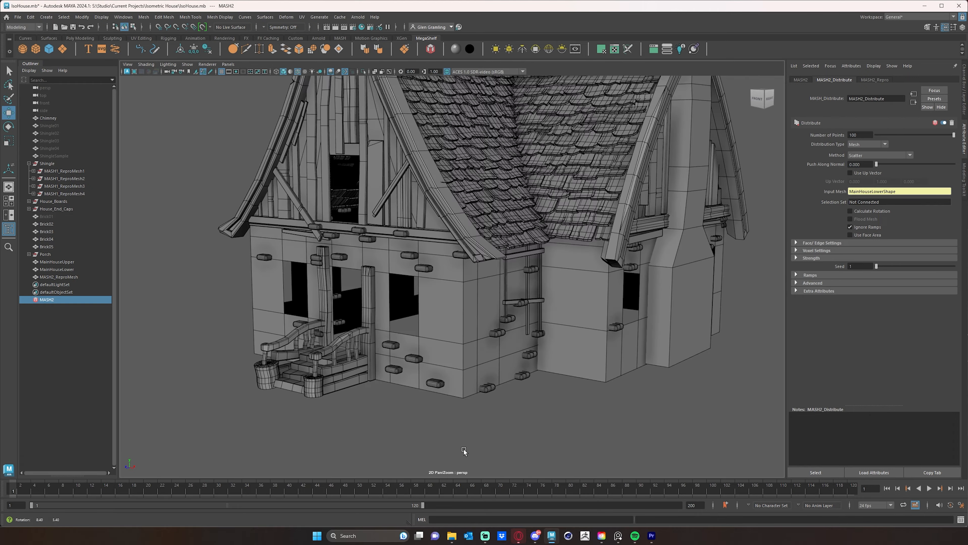
alt+drag(510, 407, 526, 375)
alt+right_drag(484, 375, 558, 365)
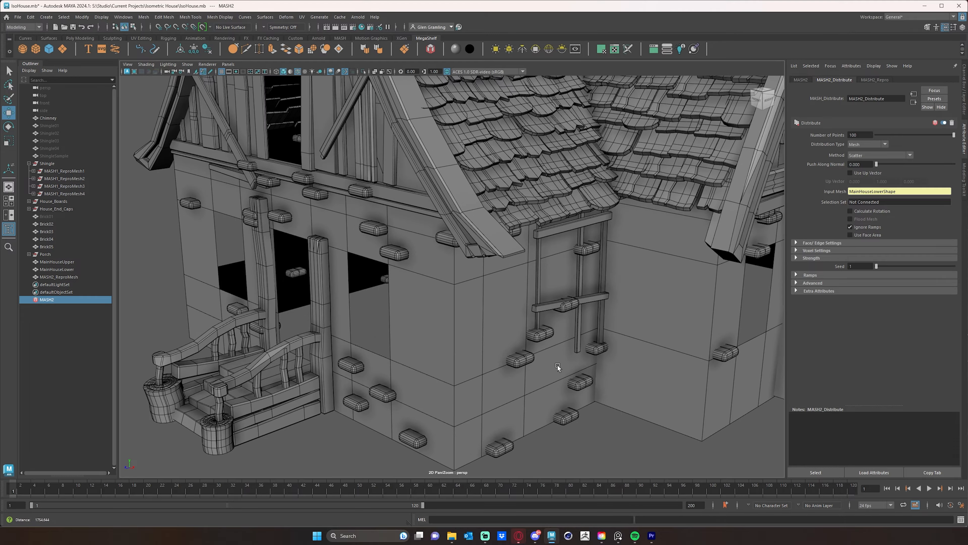
mouse_move(487, 373)
alt+mouse_down()
mouse_move(515, 369)
mouse_move(504, 369)
alt+mouse_up()
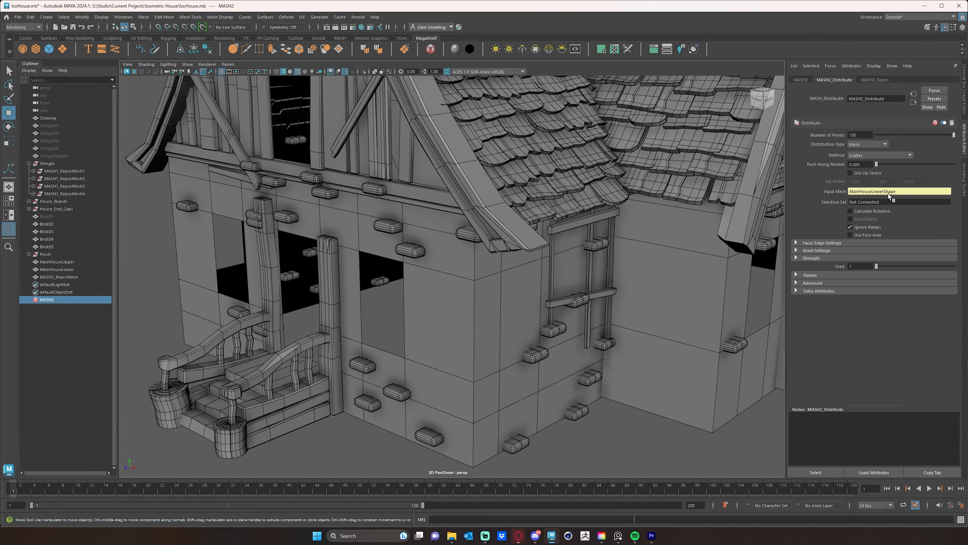
click(851, 211)
alt+drag(507, 332, 547, 329)
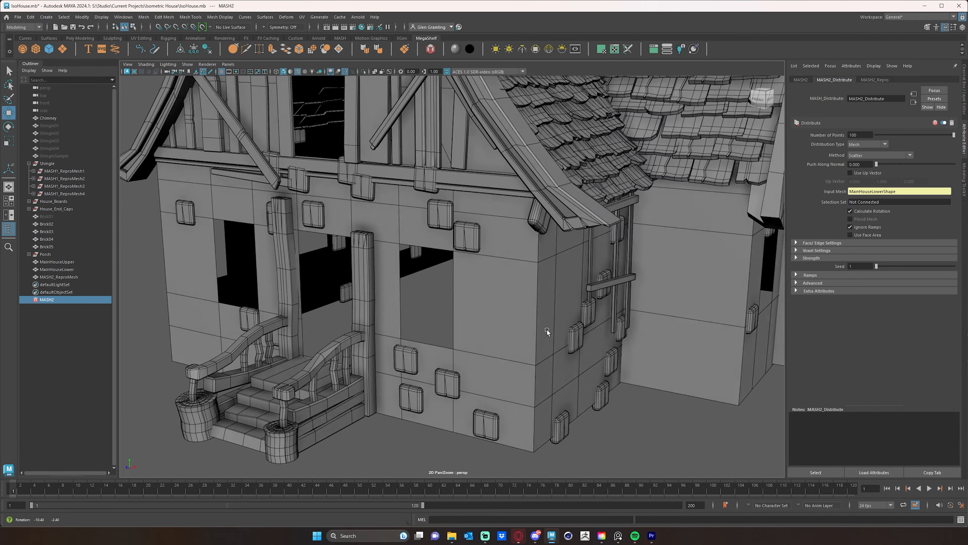
Review the MASH2_Repro settings and add an Offset node to the MASH2 network.
scroll(547, 329, up, 3)
alt+drag(513, 275, 599, 284)
scroll(571, 294, down, 5)
click(873, 81)
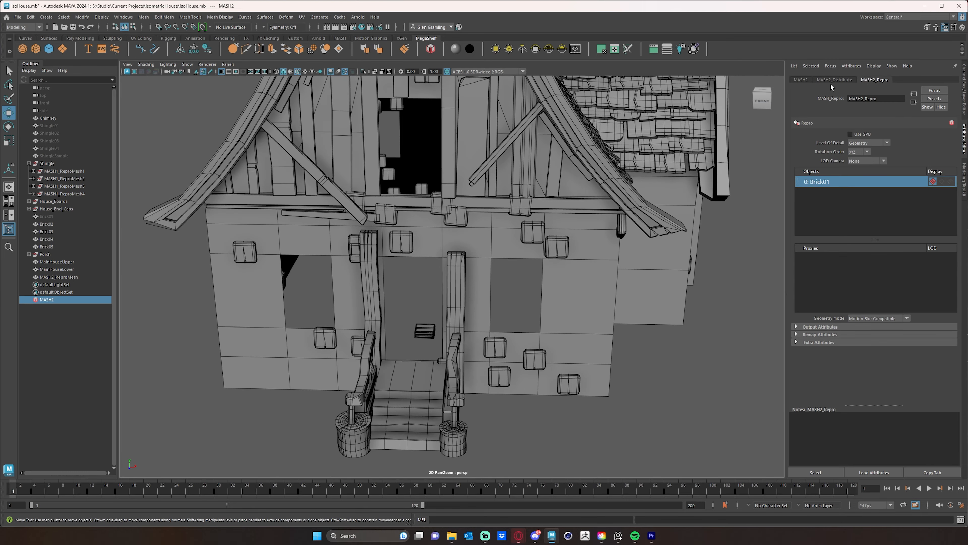
click(831, 81)
click(800, 80)
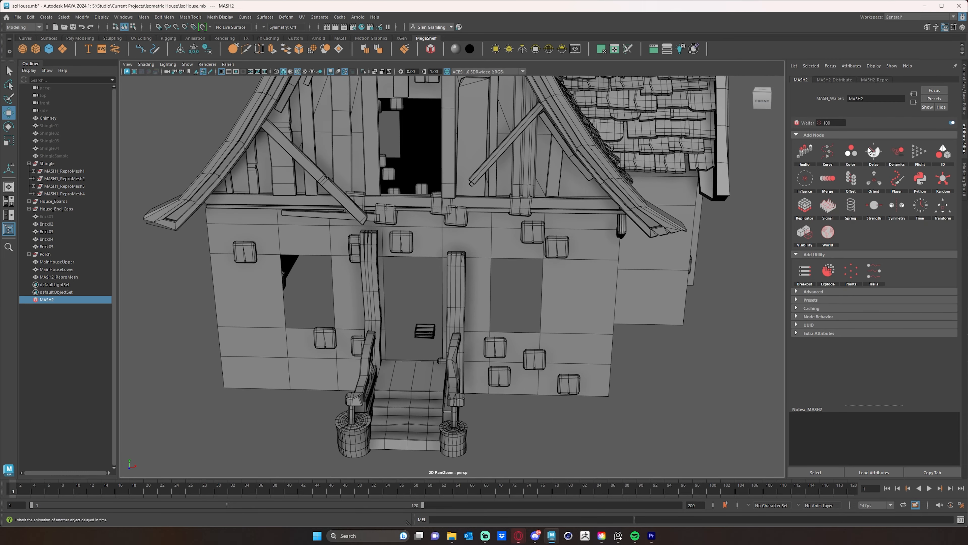
right_click(853, 180)
click(870, 186)
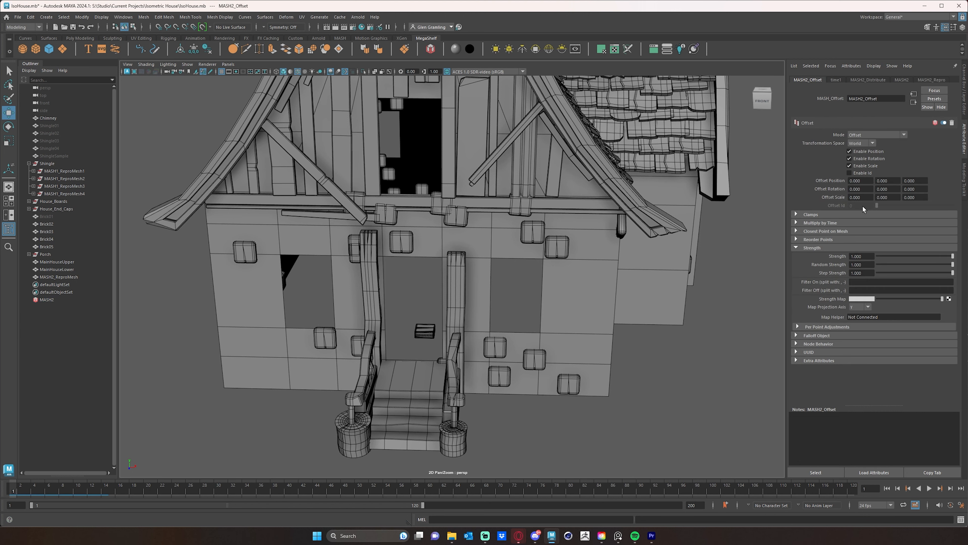
Try a Z offset rotation of 20 on the scattered bricks and reset it to 0.
alt+drag(717, 395, 699, 391)
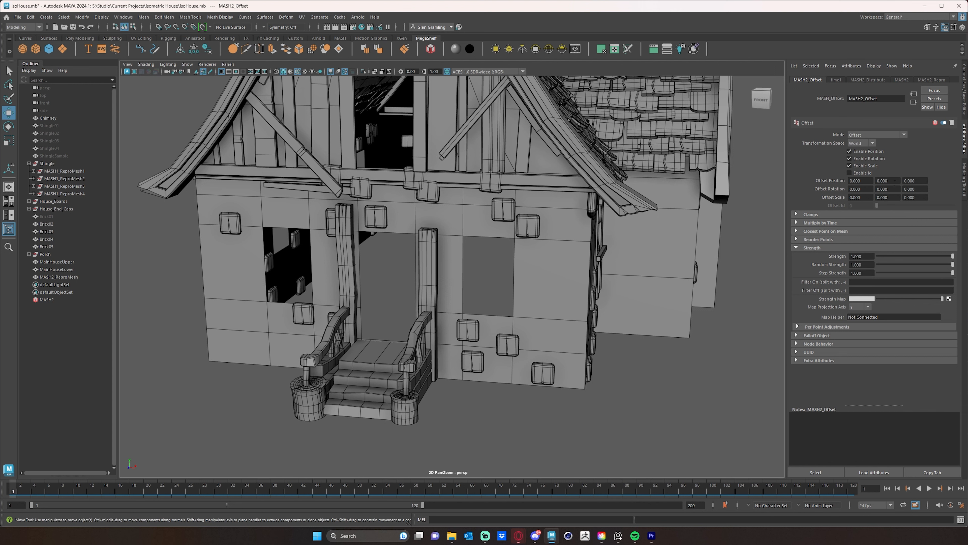
double_click(915, 189)
text(20)
key(Return)
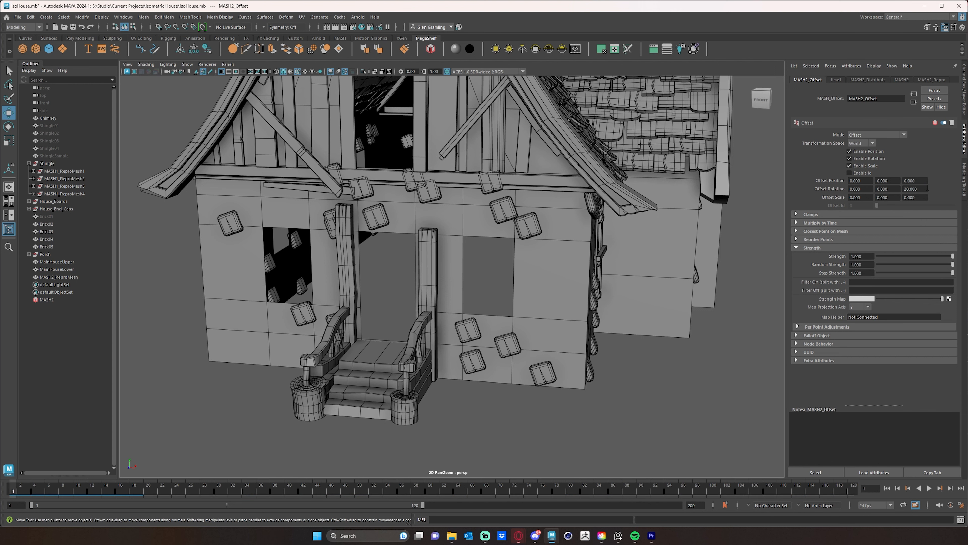
text(0)
key(Return)
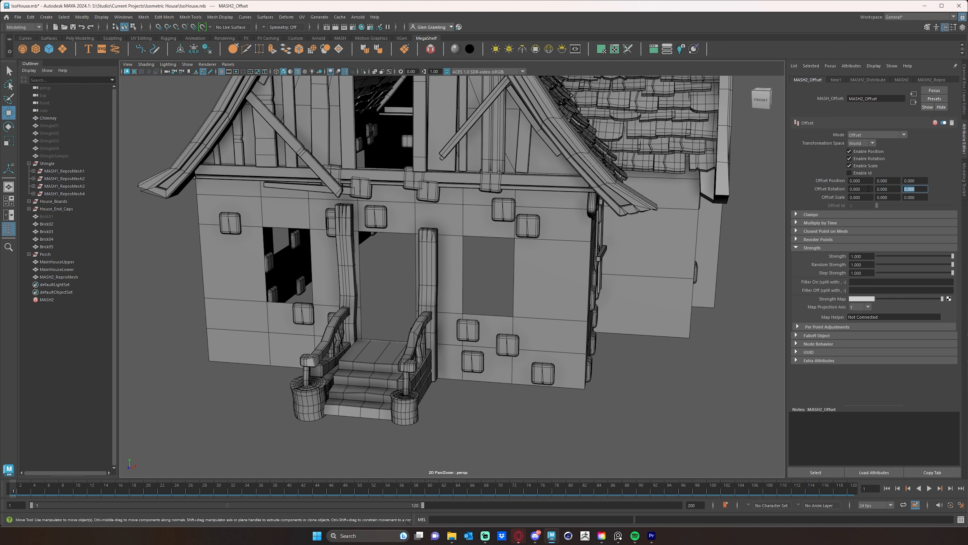
Try an X offset rotation of 26 on the scattered bricks and reset it to 0.
double_click(870, 189)
text(26)
key(Return)
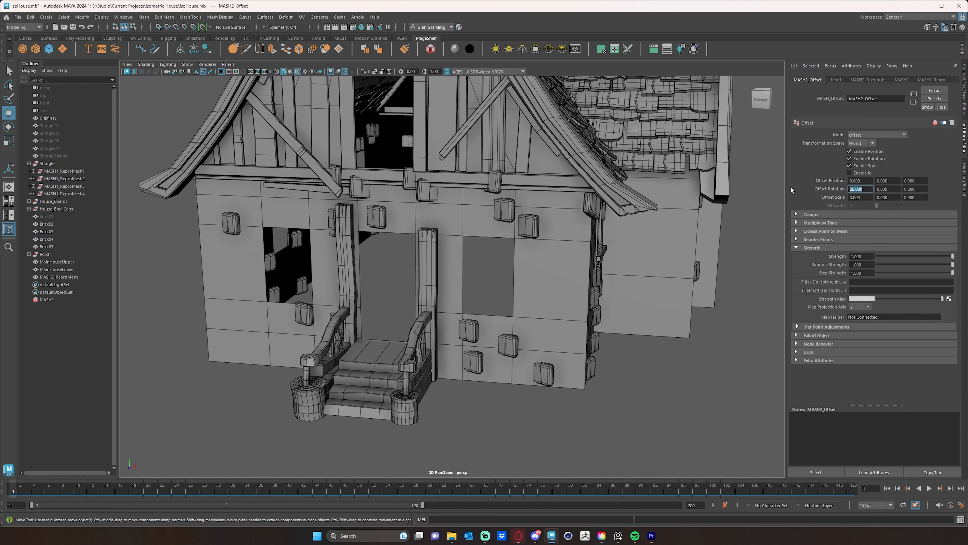
text(0)
key(Return)
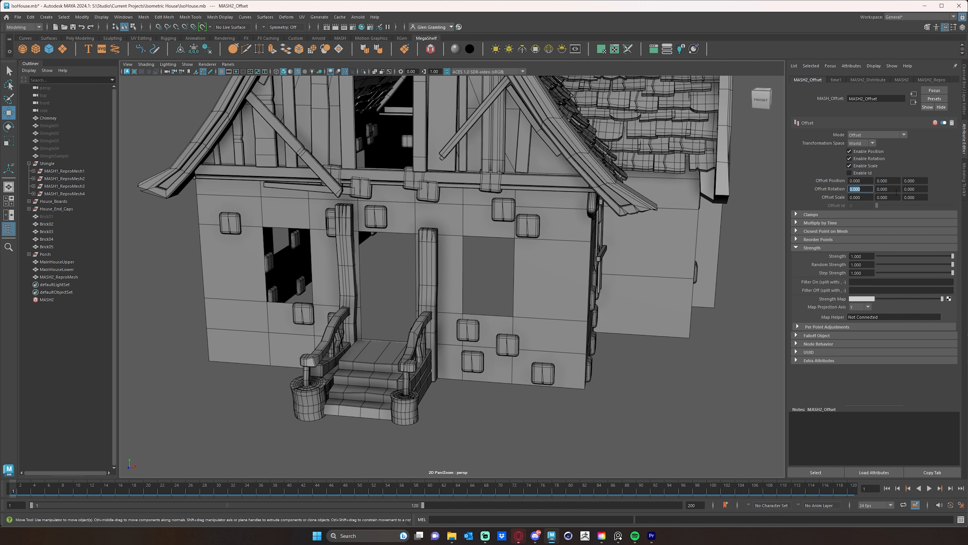
Give the Offset node a negative Y rotation to turn the bricks on the front wall.
mouse_move(897, 192)
ctrl+mouse_down()
mouse_move(862, 194)
mouse_move(879, 194)
ctrl+mouse_up()
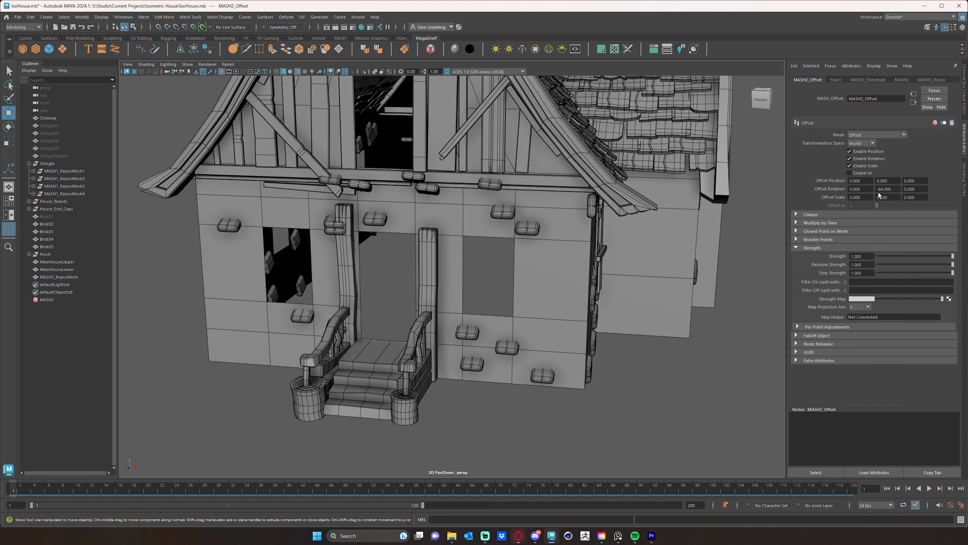
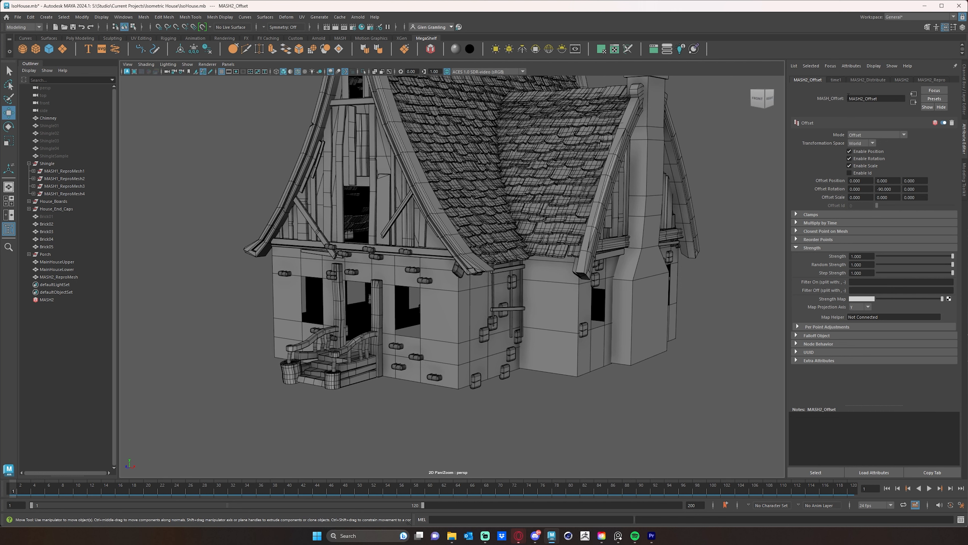
Turn off Calculate Rotation in the MASH2_Distribute node so the bricks keep one orientation.
click(876, 80)
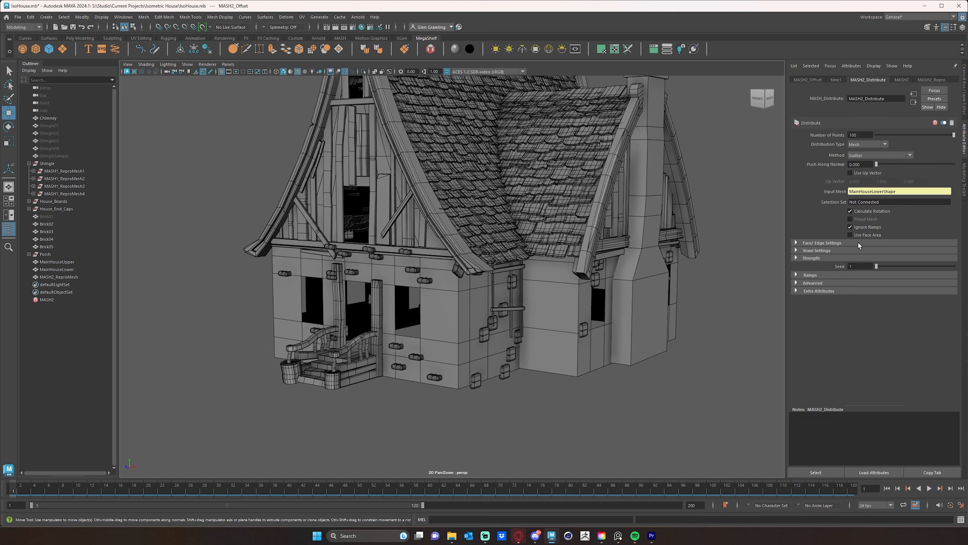
alt+drag(653, 369, 658, 362)
alt+right_drag(668, 322, 696, 320)
click(850, 210)
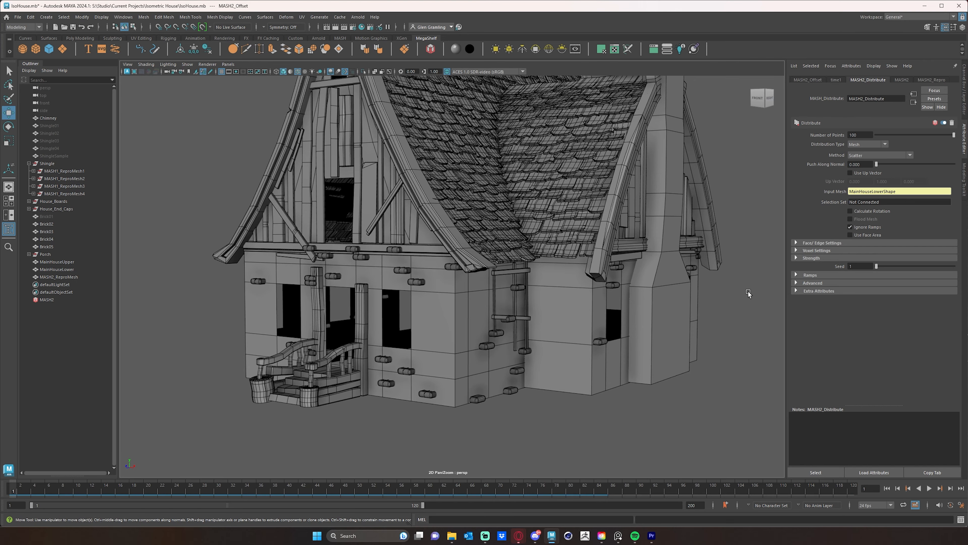
Try a Push Along Normal of -20 on the scattered bricks, settling on -16.941 to sink them into the walls.
alt+right_drag(419, 348, 570, 320)
alt+middle_drag(514, 302, 530, 326)
alt+drag(552, 308, 497, 323)
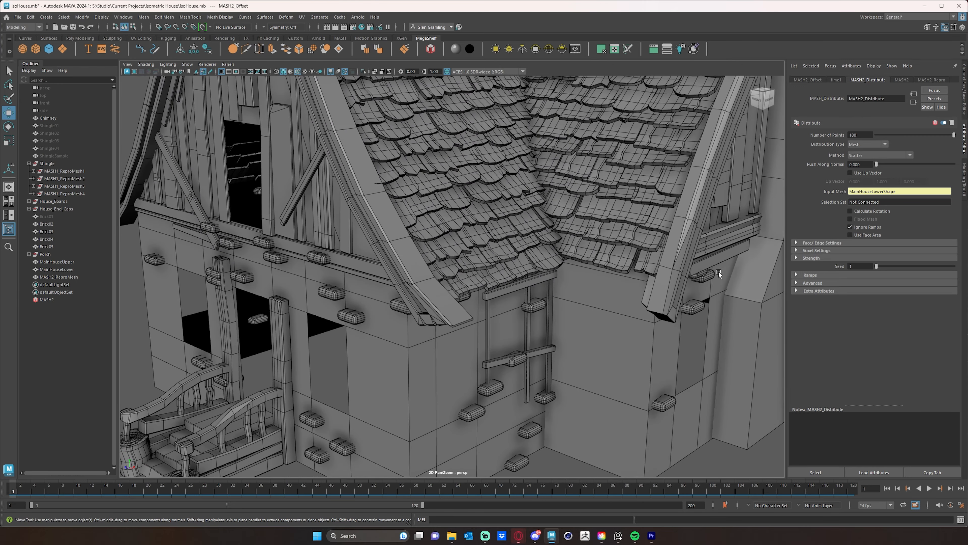
mouse_move(879, 165)
mouse_down()
mouse_move(935, 166)
mouse_move(865, 166)
mouse_move(966, 167)
mouse_move(849, 169)
mouse_move(865, 166)
mouse_up()
text(-20)
key(Return)
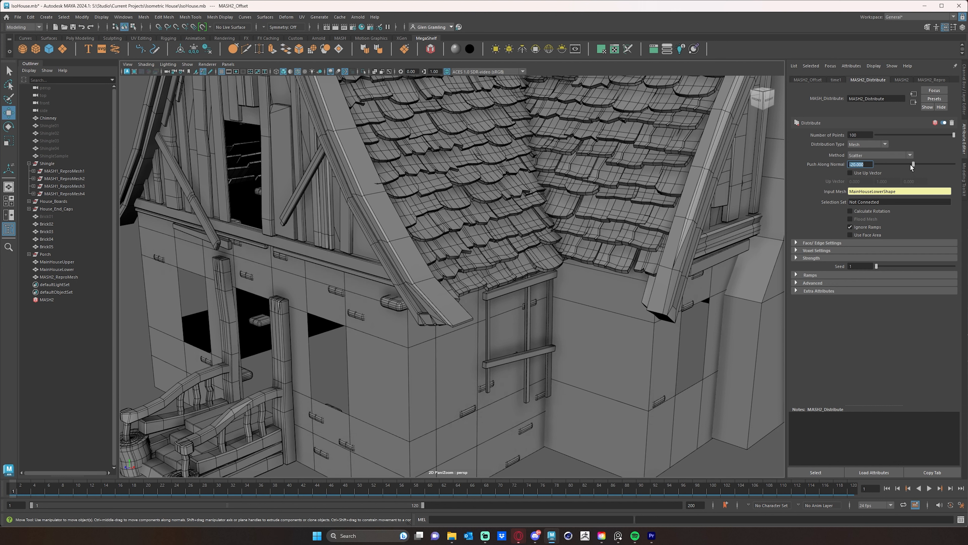
drag(915, 165, 918, 165)
alt+drag(625, 277, 604, 245)
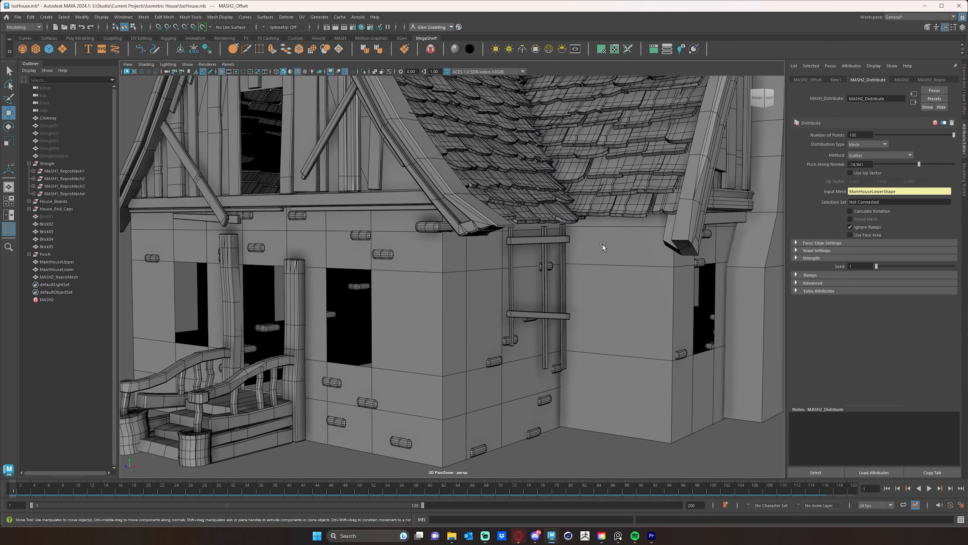
Try the Use Face Area option on the brick distribution and switch it back off.
alt+middle_drag(637, 241, 587, 205)
scroll(590, 199, down, 6)
alt+drag(602, 199, 747, 232)
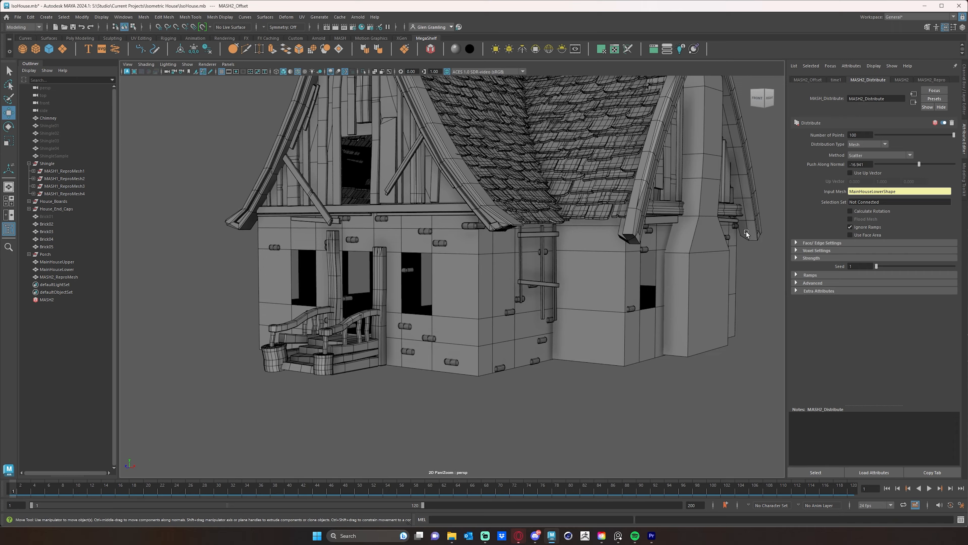
click(864, 236)
click(864, 236)
alt+drag(590, 288, 503, 354)
scroll(606, 304, up, 2)
alt+middle_drag(503, 354, 538, 359)
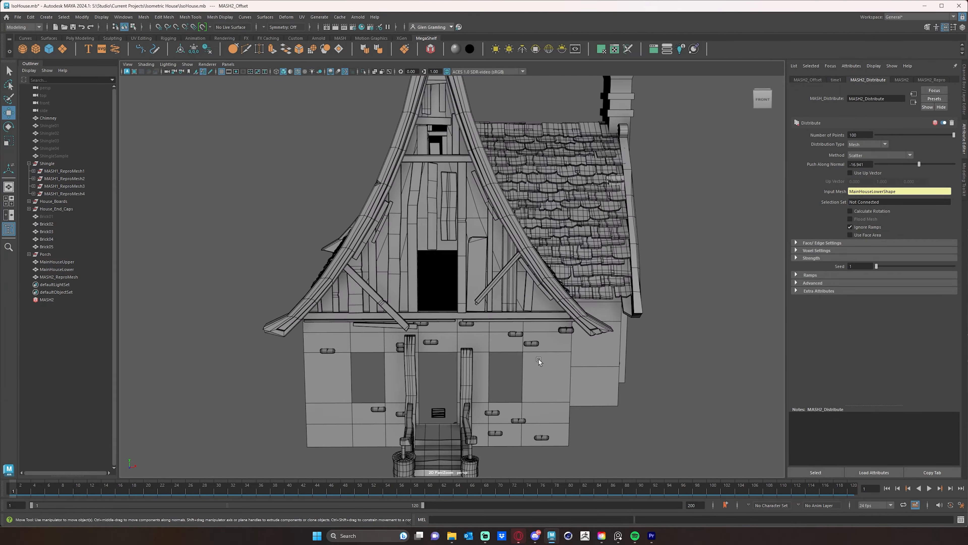
Add Brick02, Brick03, Brick04 and Brick05 to the object list of MASH2_Repro.
scroll(538, 359, down, 2)
click(932, 80)
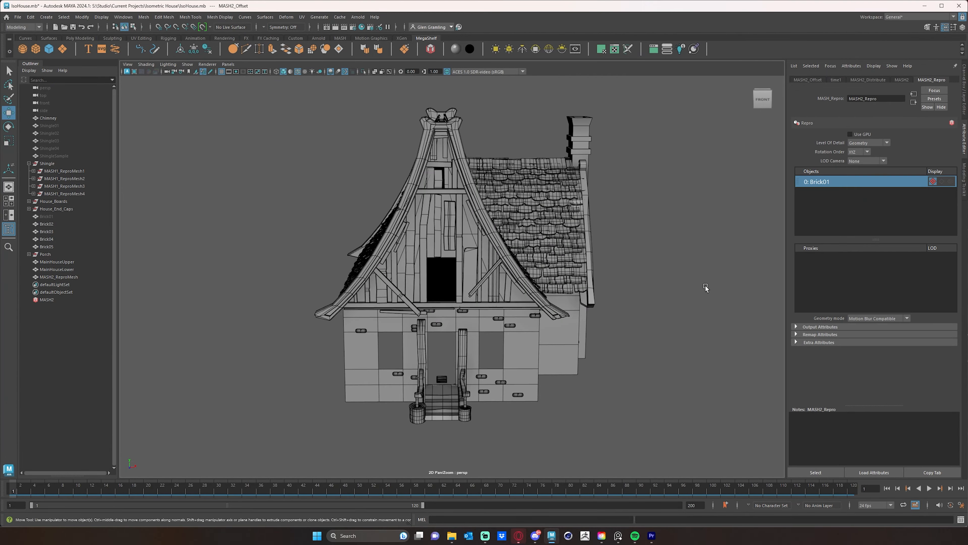
middle_drag(44, 225, 822, 210)
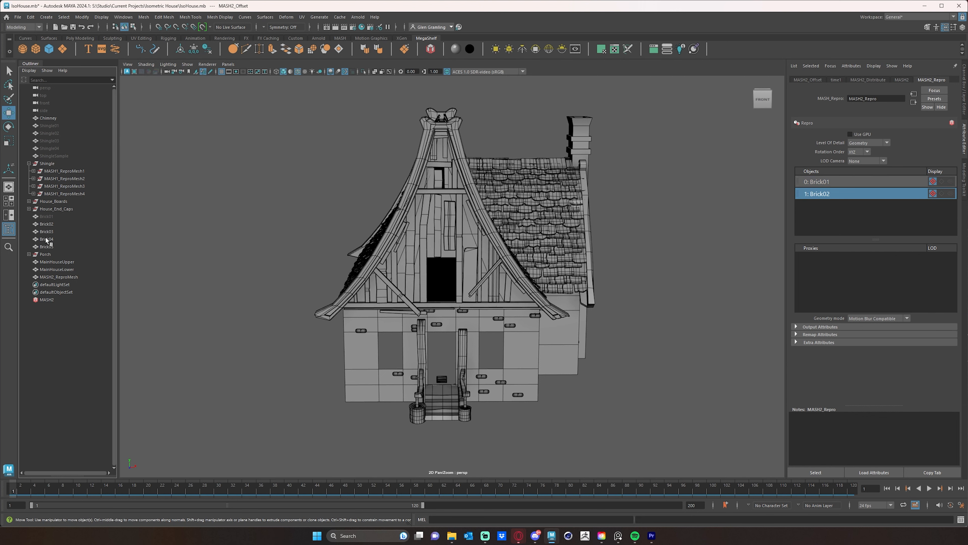
middle_drag(46, 235, 813, 223)
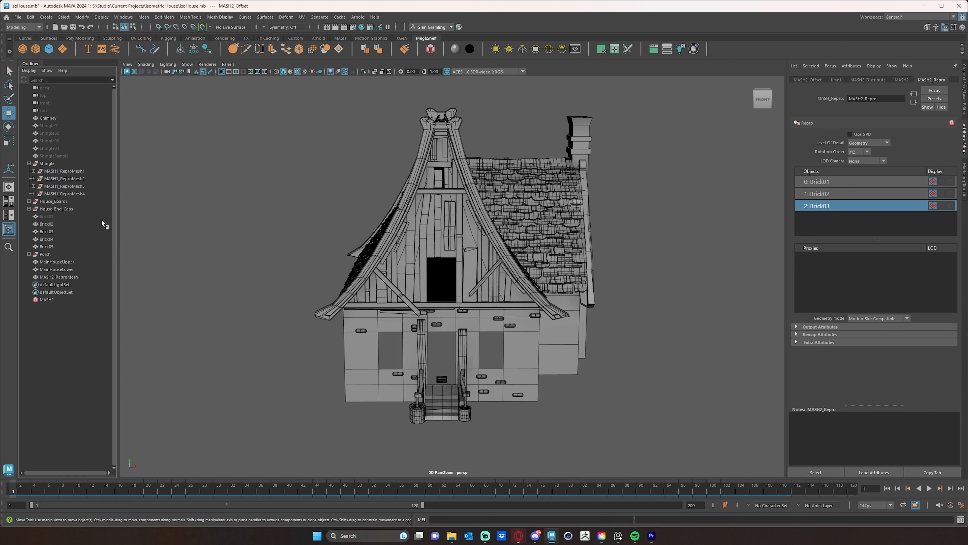
middle_drag(46, 242, 805, 229)
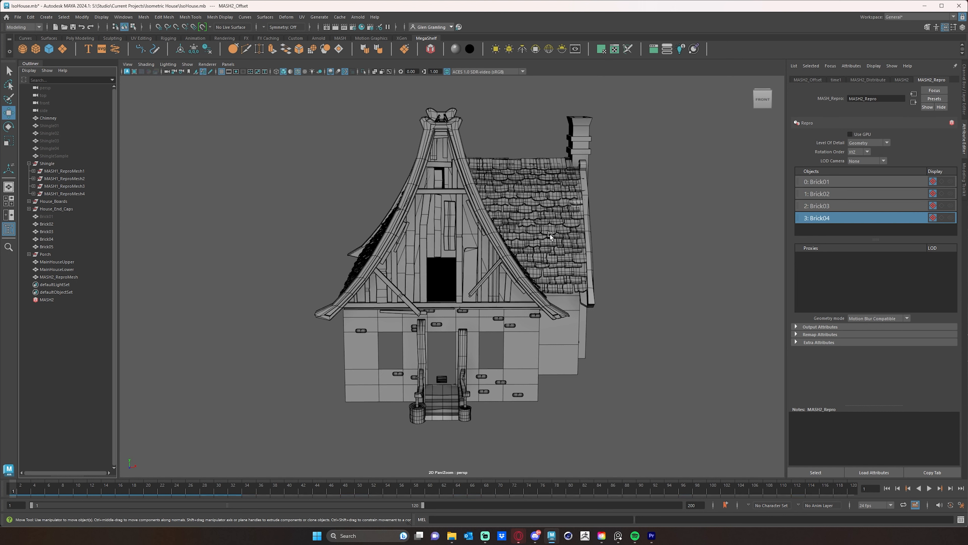
middle_drag(46, 249, 888, 231)
Hide the original Brick02 to Brick05 meshes in the scene.
click(49, 224)
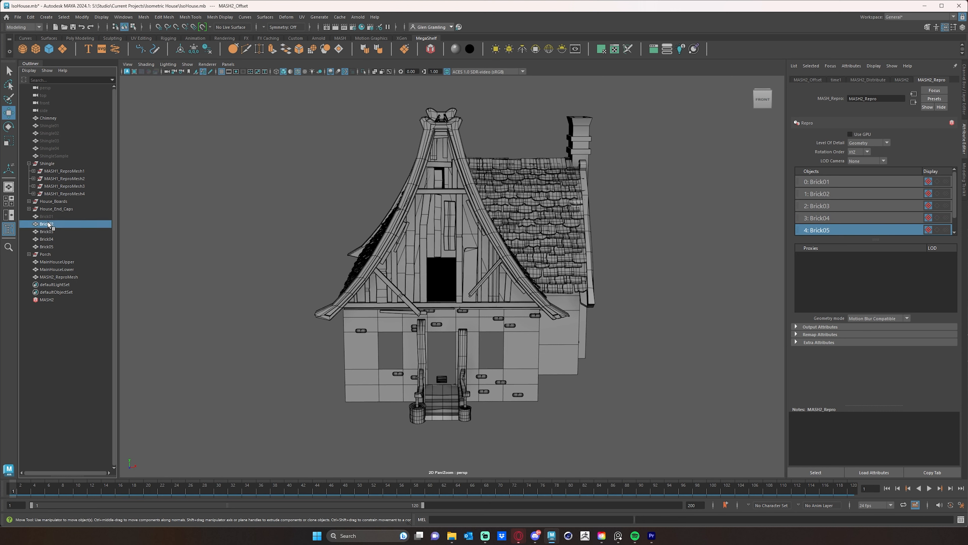
shift+click(51, 247)
key(ctrl+h)
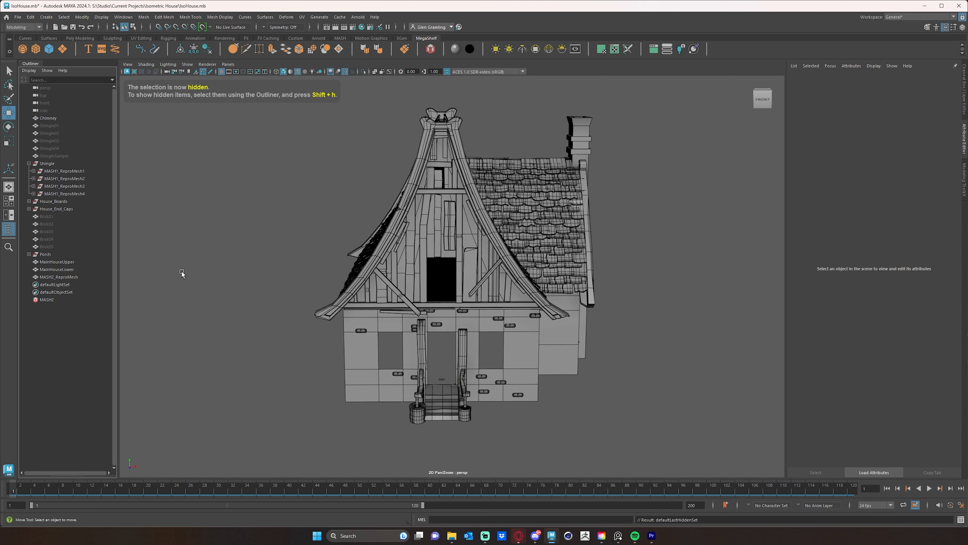
Add an ID node to the MASH2 network and set its ID type to Random.
alt+drag(646, 401, 508, 332)
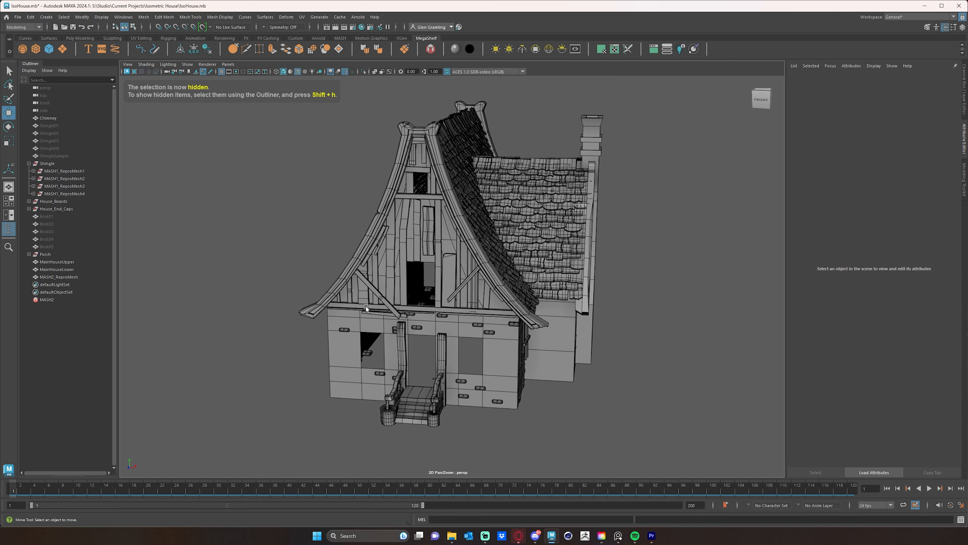
click(47, 299)
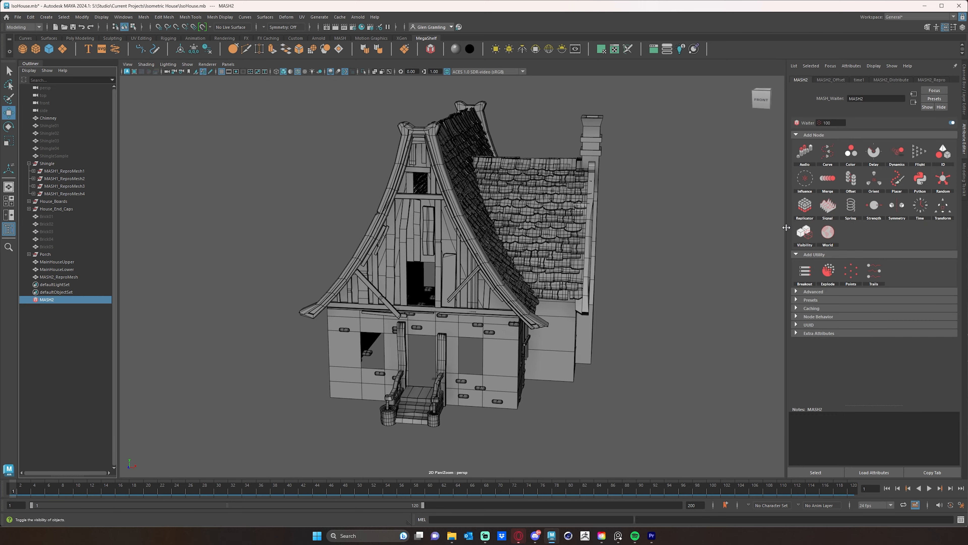
alt+middle_drag(637, 309, 613, 284)
scroll(613, 284, up, 5)
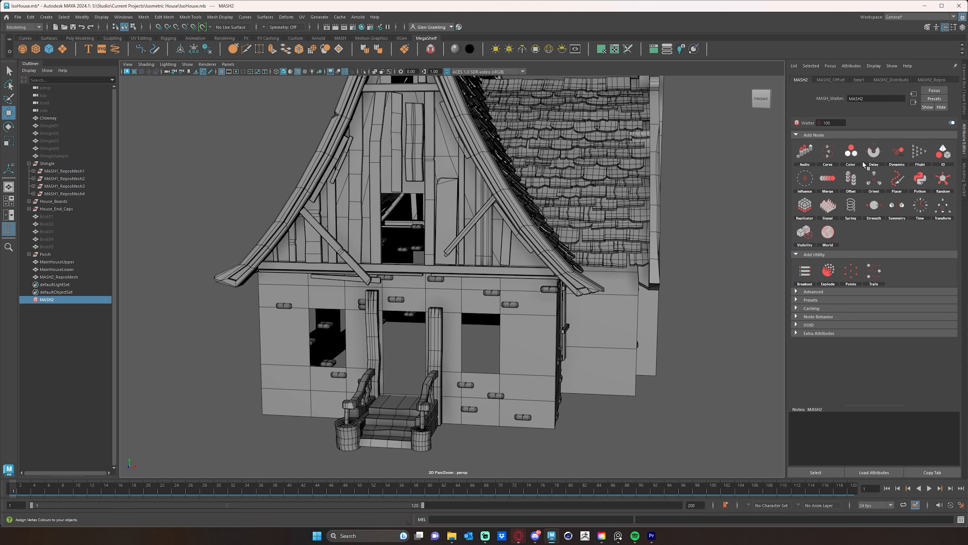
click(951, 162)
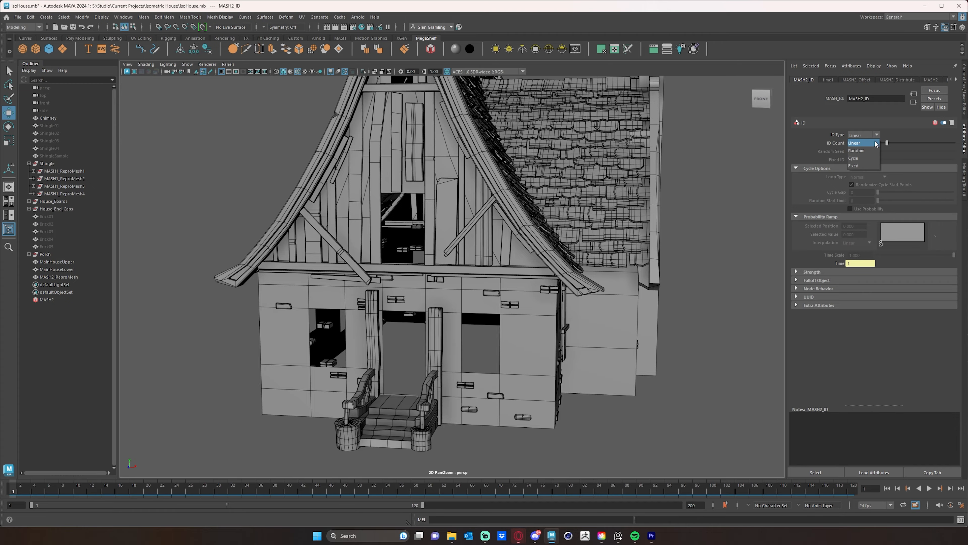
click(862, 151)
Examine the mix of brick variants on the front and side walls from several angles.
alt+drag(602, 359, 615, 364)
scroll(564, 363, up, 3)
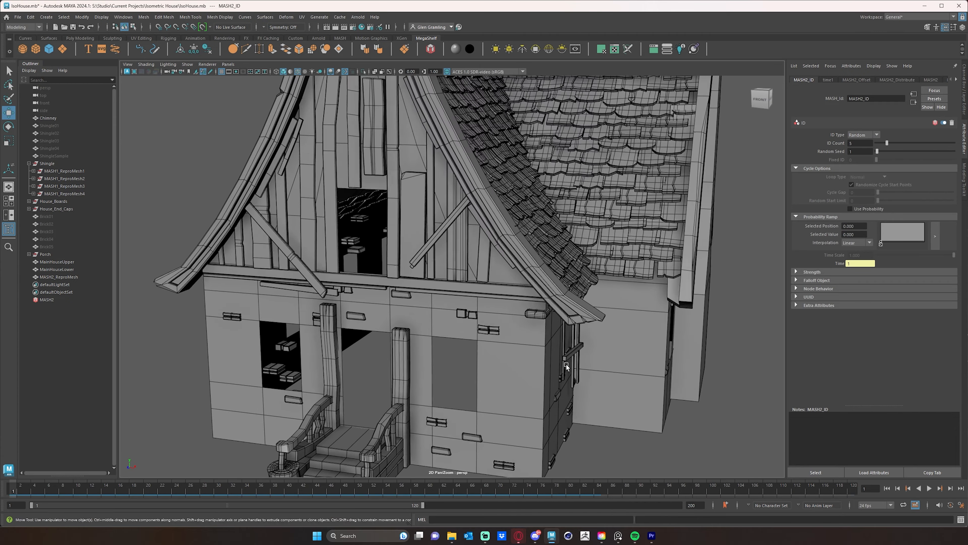
alt+middle_drag(565, 364, 543, 292)
alt+drag(498, 332, 673, 309)
scroll(488, 307, up, 2)
scroll(565, 301, down, 7)
alt+drag(484, 301, 503, 275)
alt+middle_drag(503, 275, 502, 305)
alt+drag(502, 305, 438, 299)
Set the number of distributed brick points to 500 and raise it to 1000.
click(901, 79)
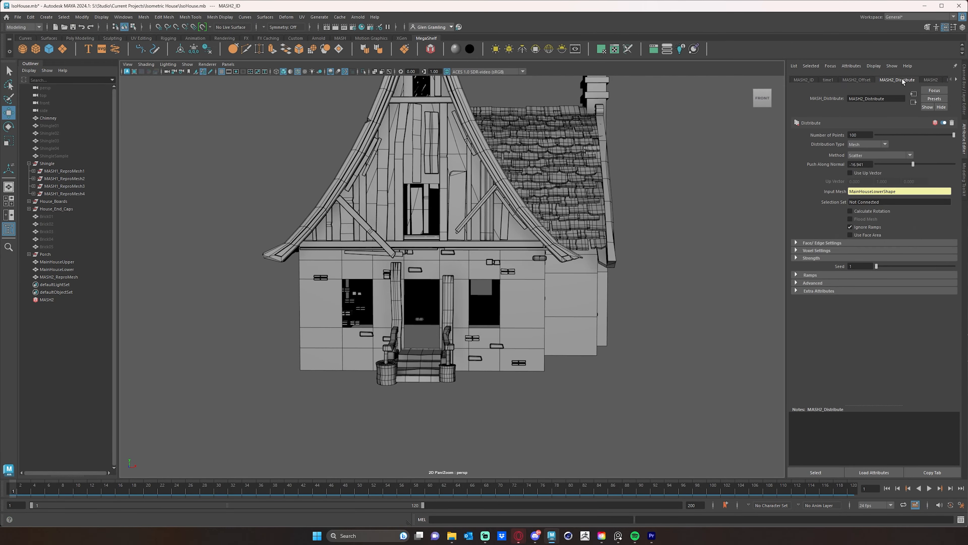
double_click(863, 134)
text(500)
key(Return)
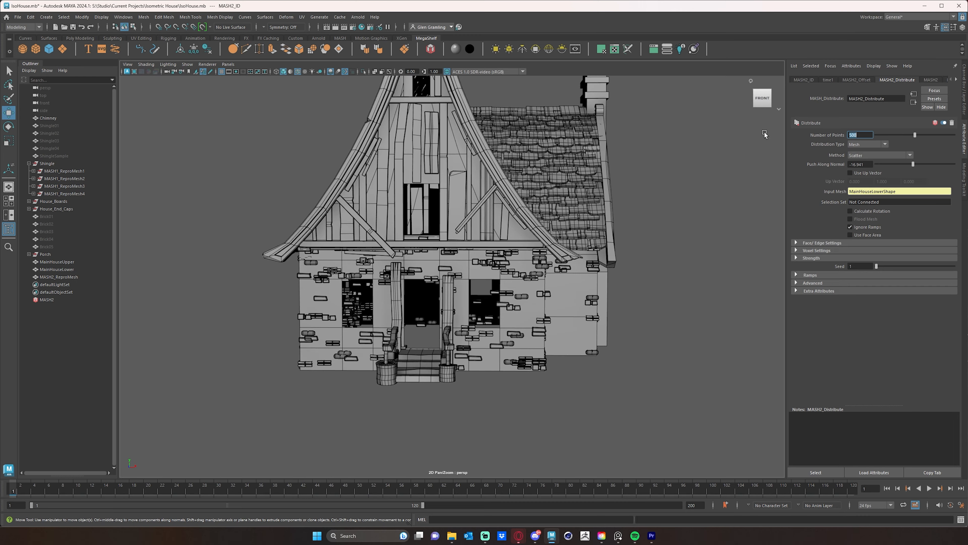
alt+drag(563, 317, 539, 319)
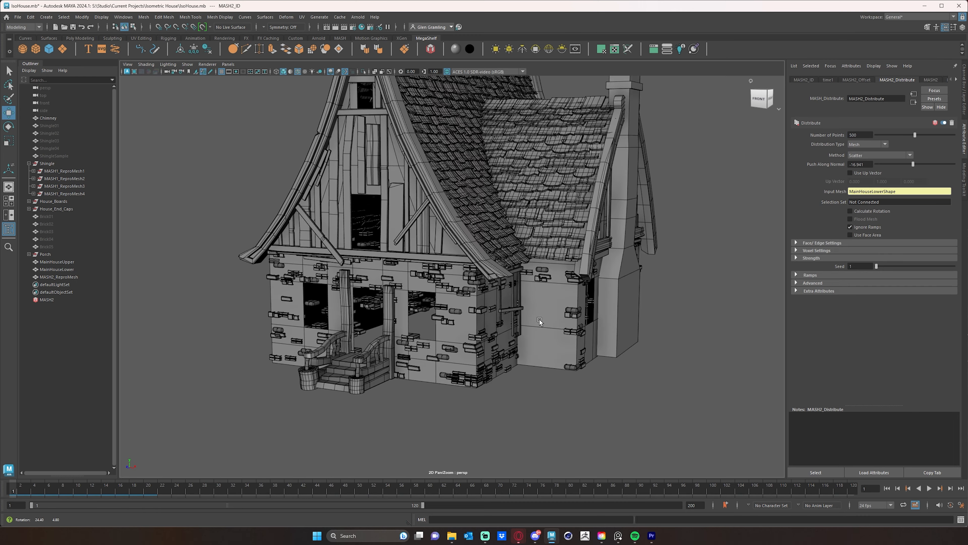
drag(918, 135, 955, 135)
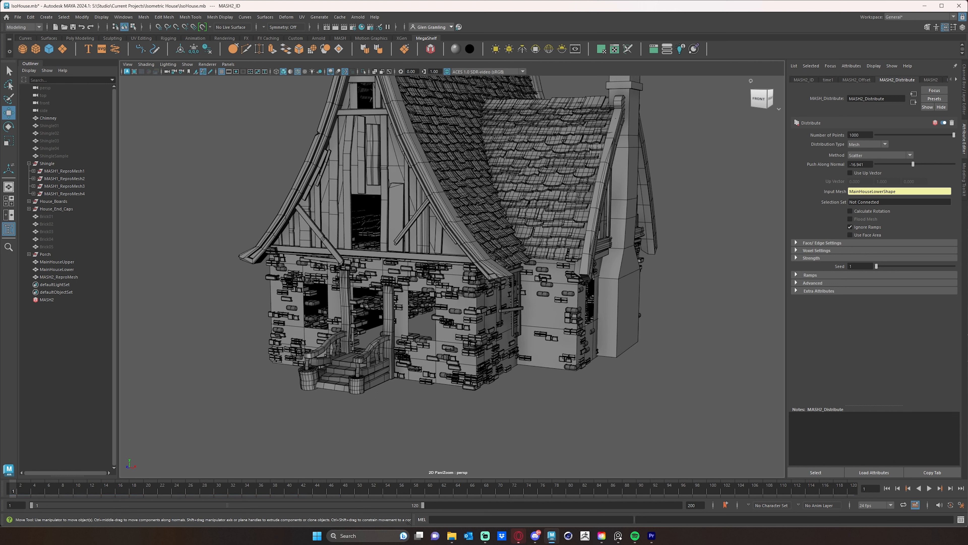
Inspect the brick coverage and overlaps around the lower walls, corners and windows.
alt+drag(551, 345, 524, 347)
alt+right_drag(480, 344, 566, 345)
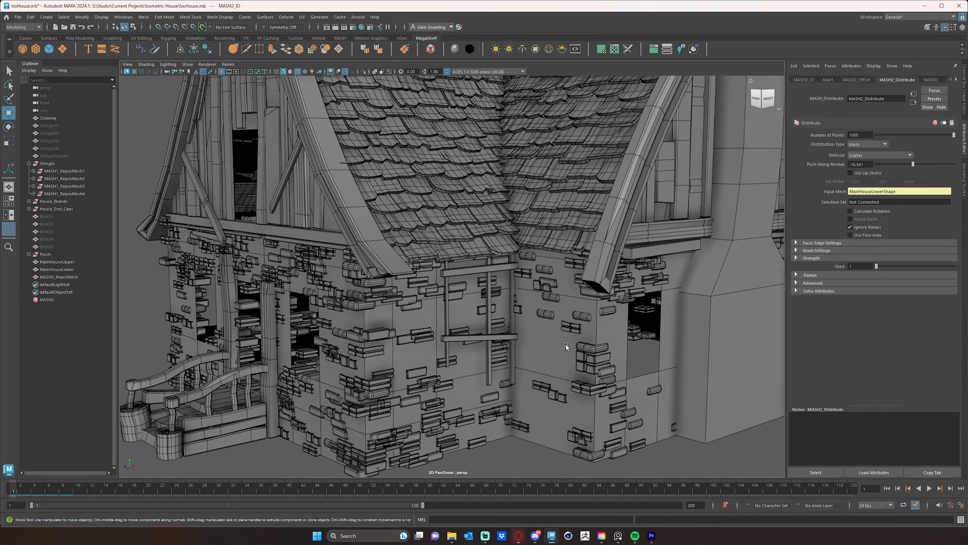
alt+drag(560, 346, 466, 324)
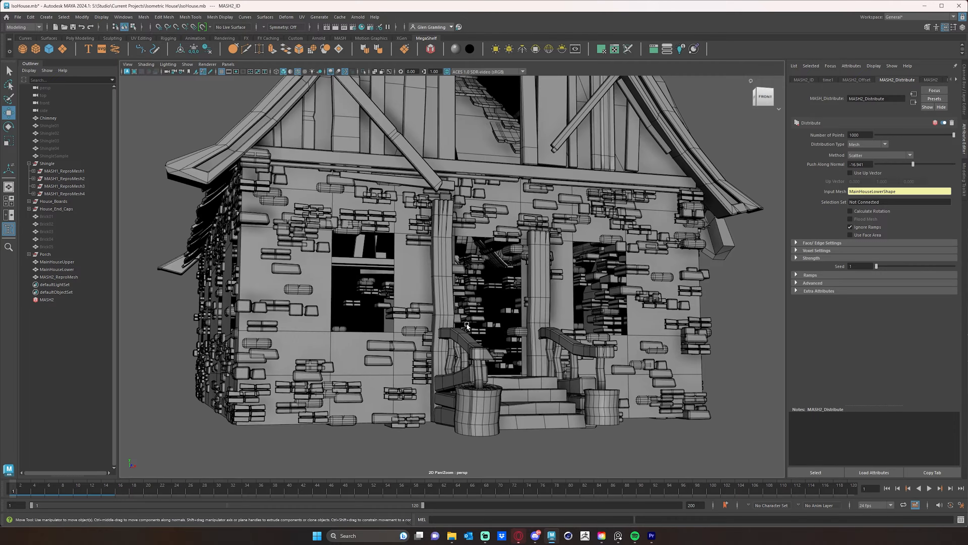
alt+right_drag(467, 324, 488, 325)
mouse_move(488, 325)
alt+mouse_down()
mouse_move(464, 328)
mouse_move(522, 330)
mouse_move(523, 321)
mouse_move(492, 329)
alt+mouse_up()
alt+right_drag(491, 328, 466, 324)
alt+drag(466, 324, 377, 327)
alt+middle_drag(377, 326, 397, 378)
alt+right_drag(398, 378, 523, 355)
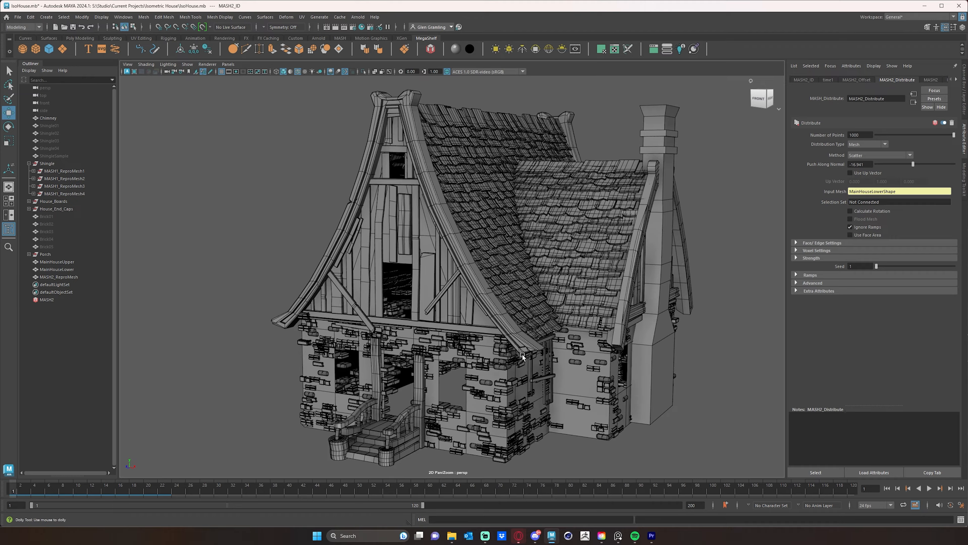
Set the number of distributed brick points to 1500.
alt+middle_drag(522, 354, 543, 295)
alt+drag(544, 295, 550, 340)
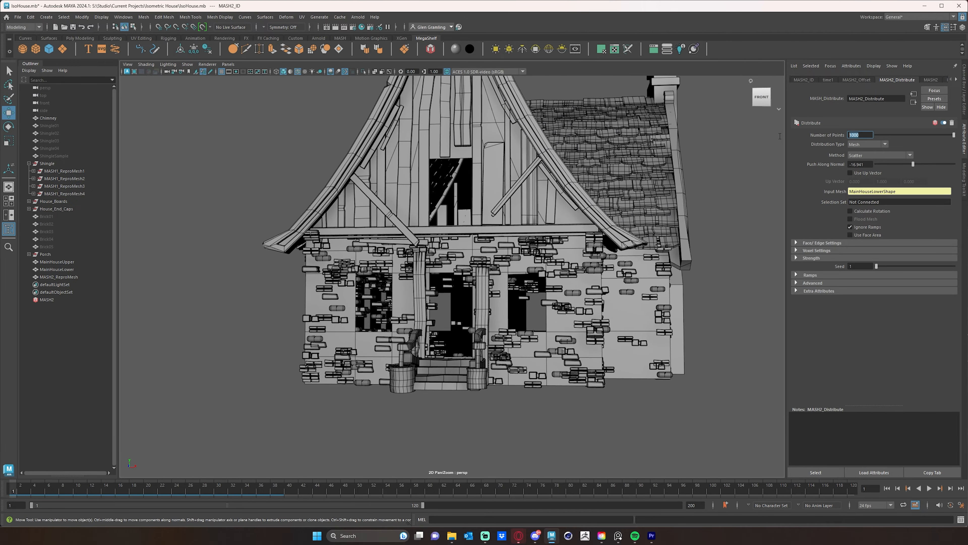
text(1500)
key(Return)
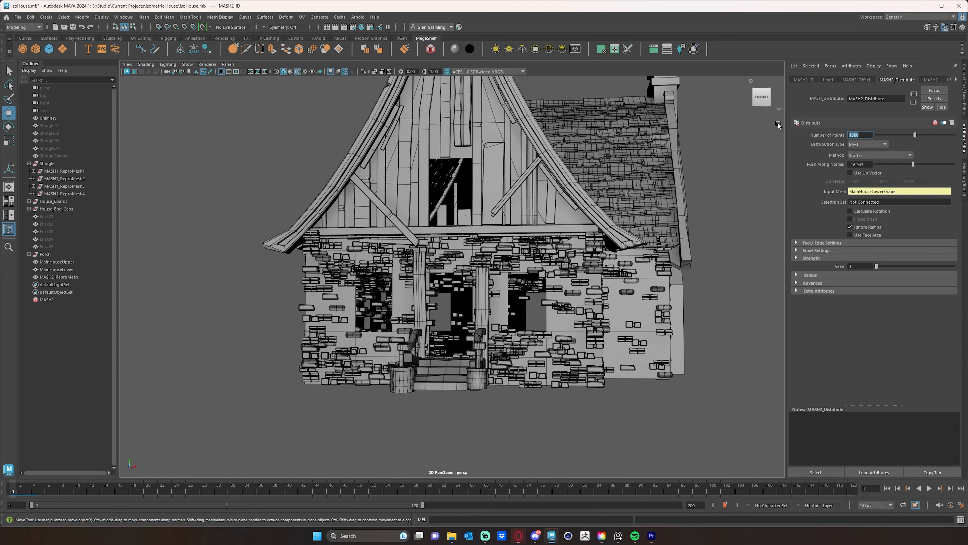
Try turning off Ignore Ramps for the brick distribution and switch it back on.
alt+drag(608, 299, 591, 271)
click(850, 227)
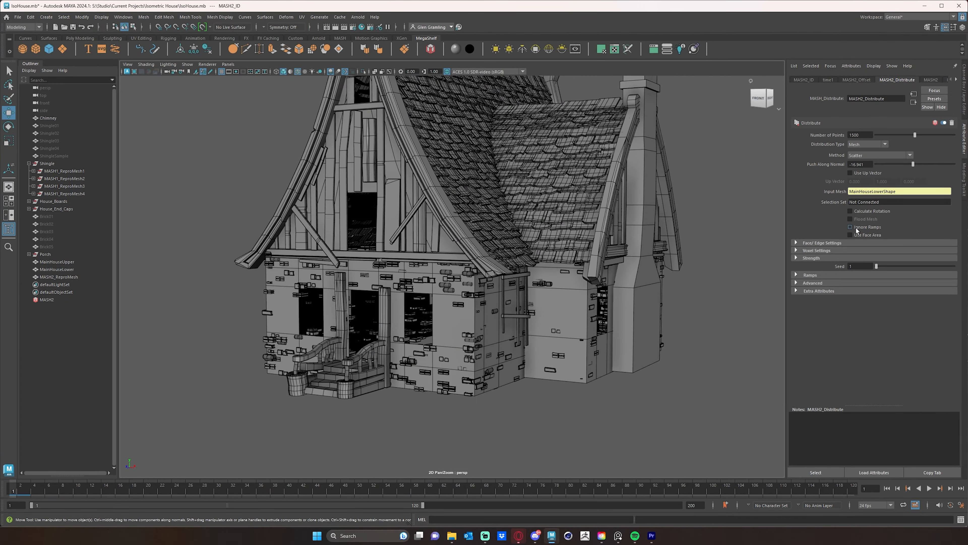
click(851, 228)
Enable Use Face Area to spread the bricks evenly over the lower walls.
click(861, 235)
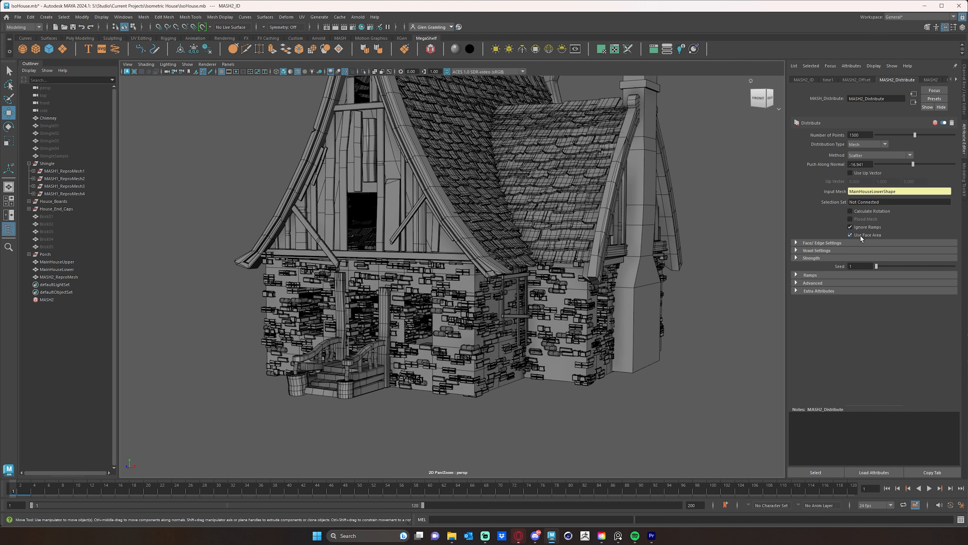
click(861, 235)
alt+drag(579, 269, 667, 265)
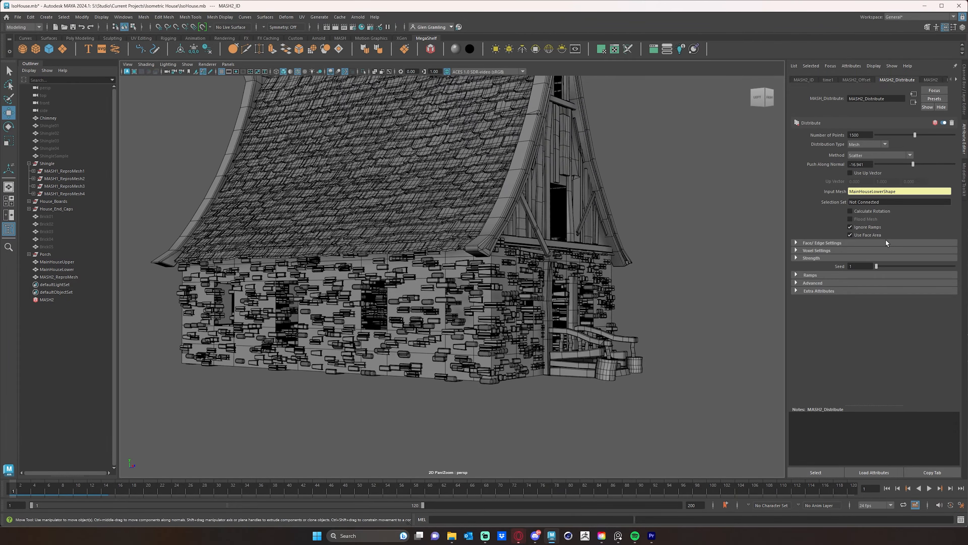
alt+drag(414, 308, 617, 229)
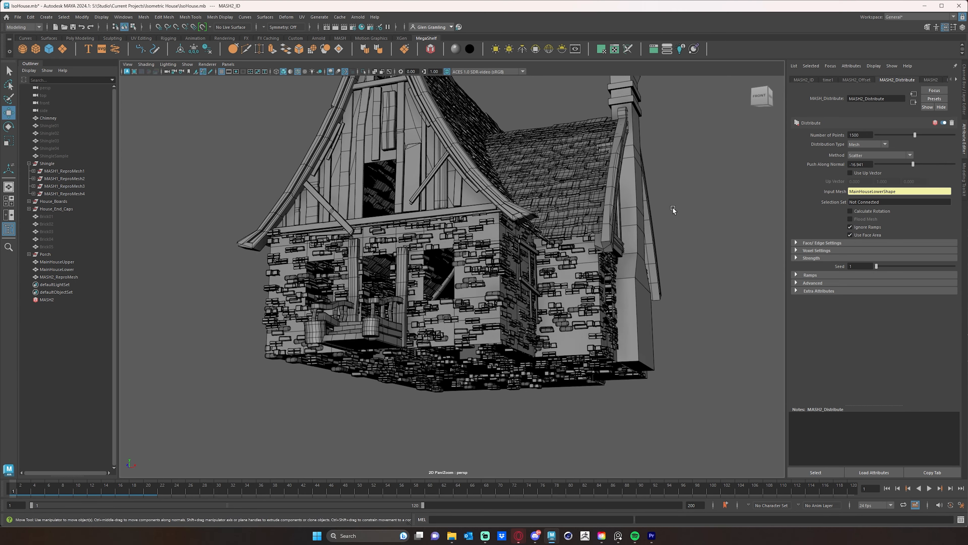
Adjust the number of distributed brick points to 2132 and check the coverage around the house.
drag(916, 136, 937, 138)
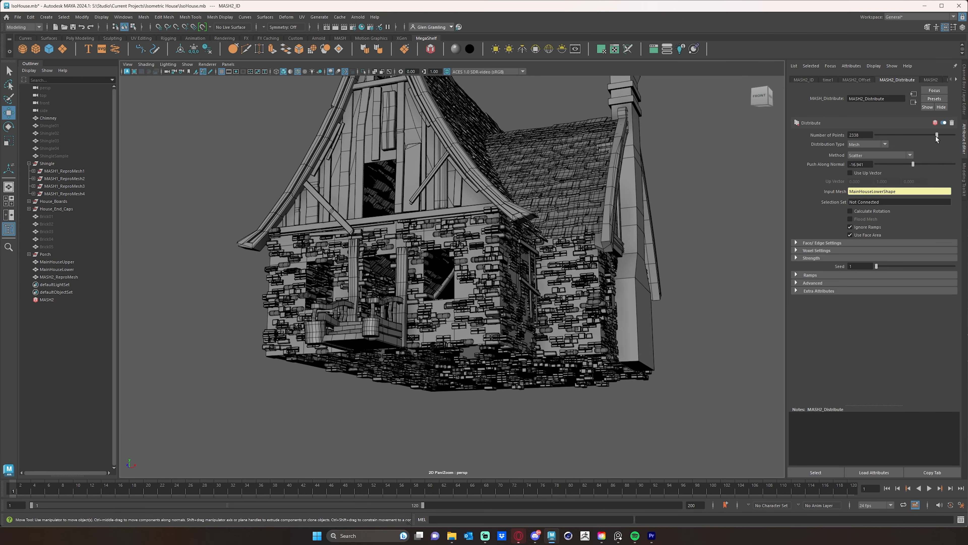
drag(933, 137, 930, 138)
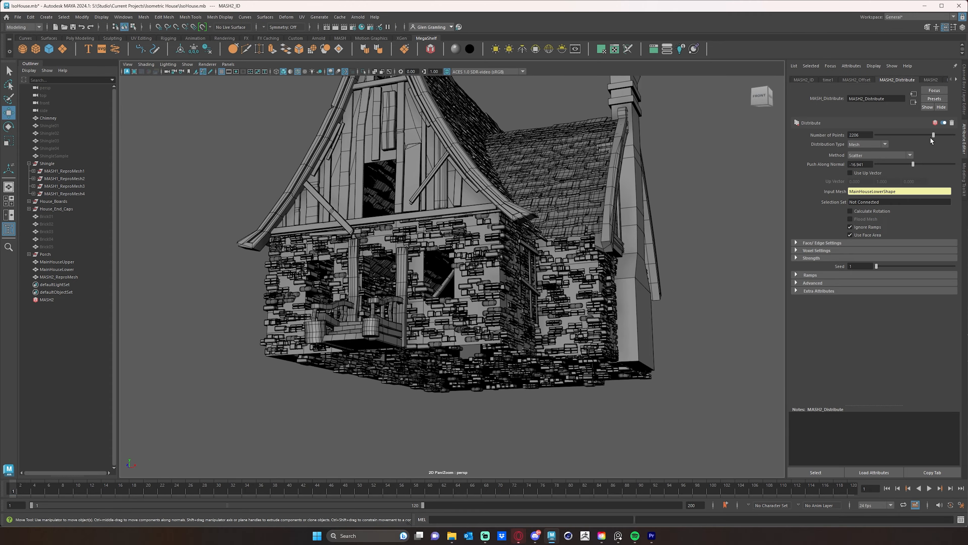
alt+drag(458, 295, 504, 287)
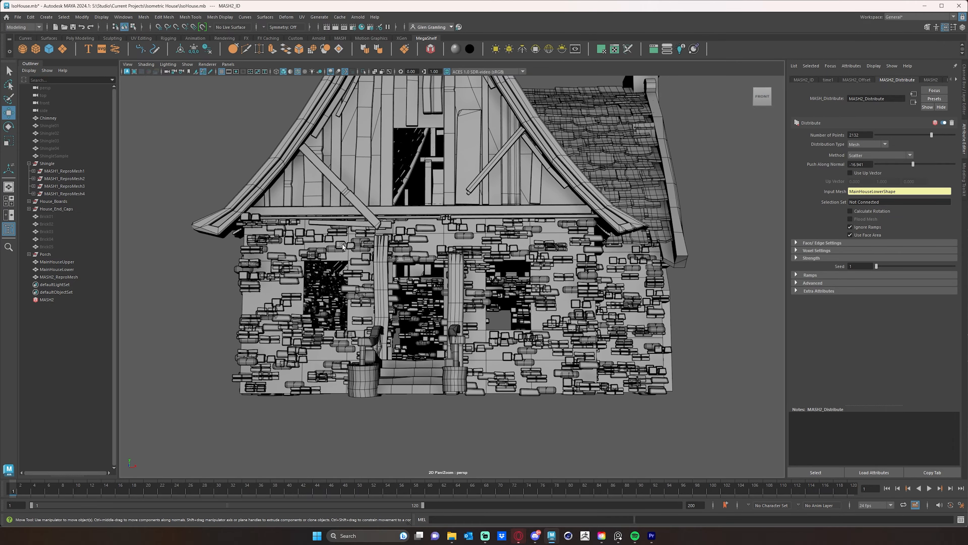
mouse_move(308, 323)
alt+mouse_down()
mouse_move(382, 319)
mouse_move(343, 305)
mouse_move(343, 296)
mouse_move(330, 332)
mouse_move(409, 319)
mouse_move(363, 323)
mouse_move(433, 328)
mouse_move(304, 314)
alt+mouse_up()
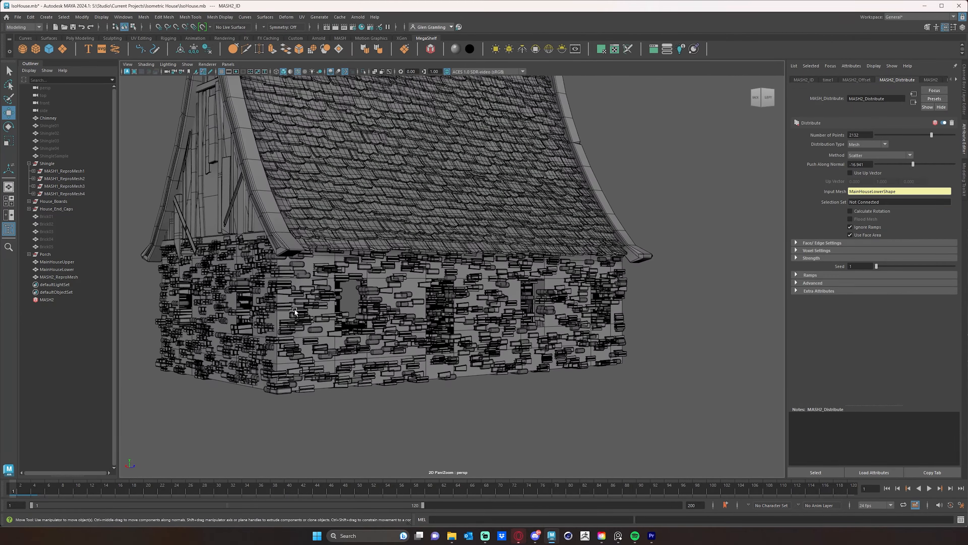
Add a Random node to the MASH network that scatters the bricks over the cottage's lower walls.
alt+drag(205, 315, 370, 372)
alt+drag(317, 301, 460, 351)
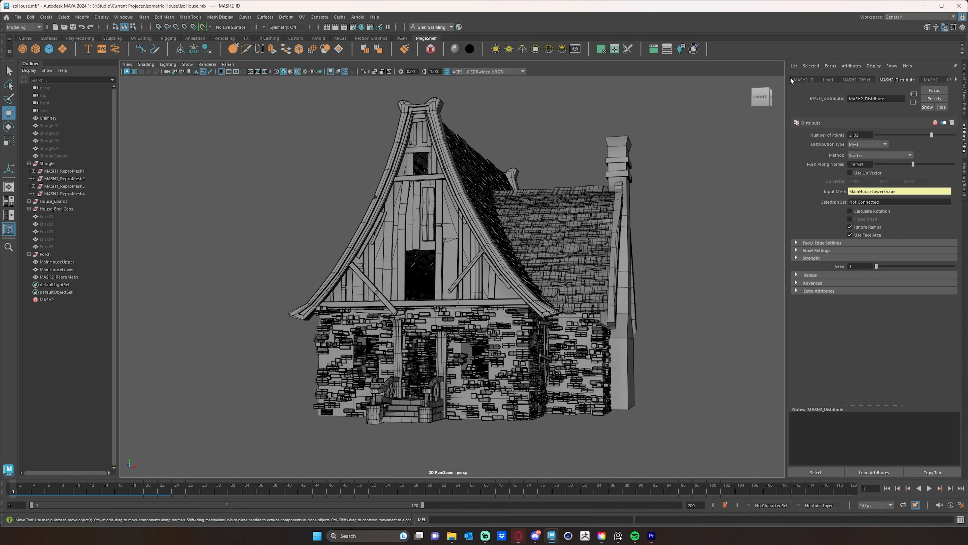
click(953, 80)
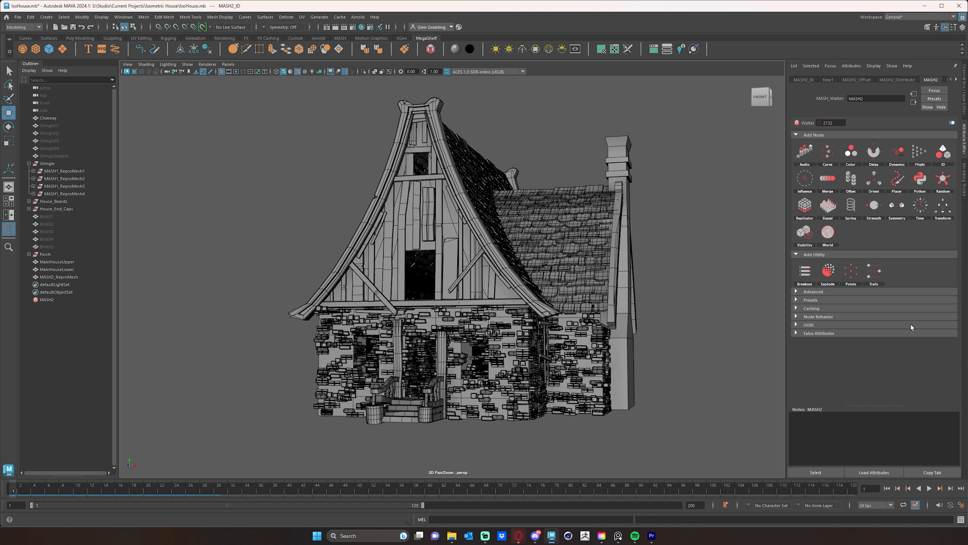
click(958, 178)
alt+drag(673, 327, 665, 334)
alt+right_drag(583, 331, 603, 334)
alt+drag(603, 334, 612, 338)
alt+middle_drag(612, 338, 609, 291)
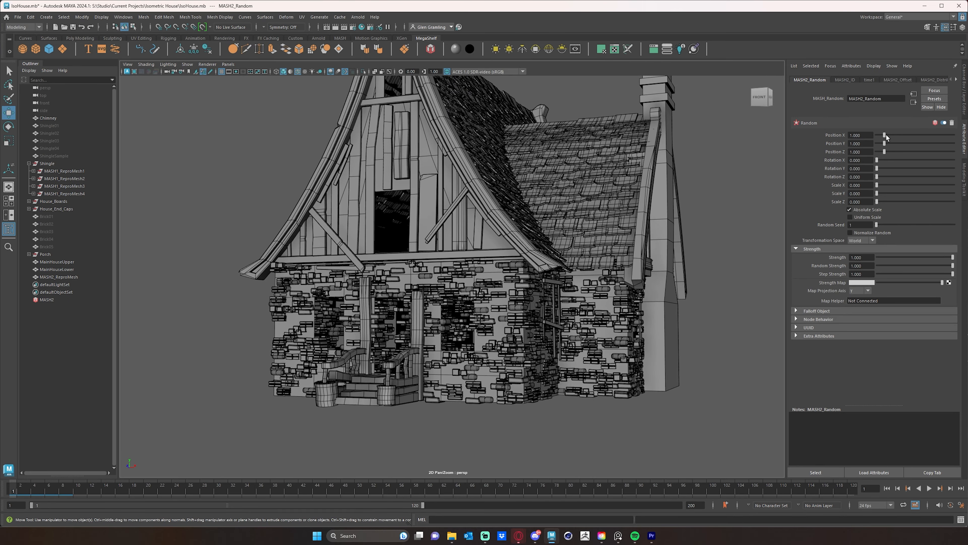
Randomise the brick positions with Position X 3.861, Position Y 4.307 and Position Z 3.812.
drag(919, 135, 924, 134)
click(908, 136)
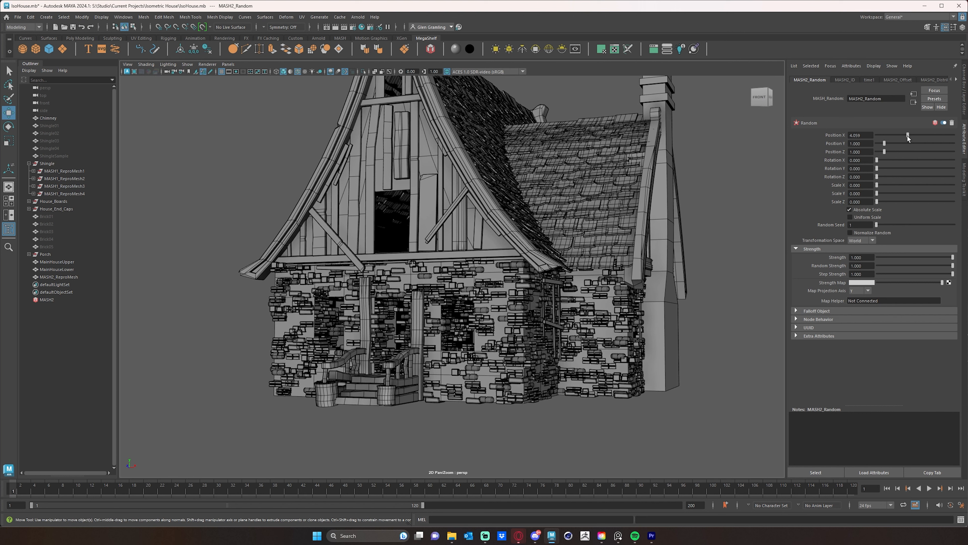
click(910, 143)
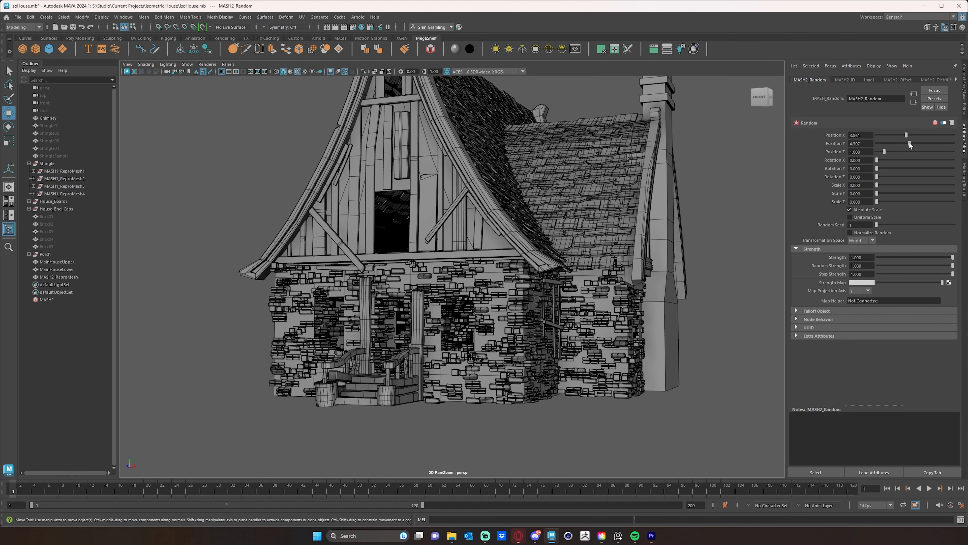
click(907, 152)
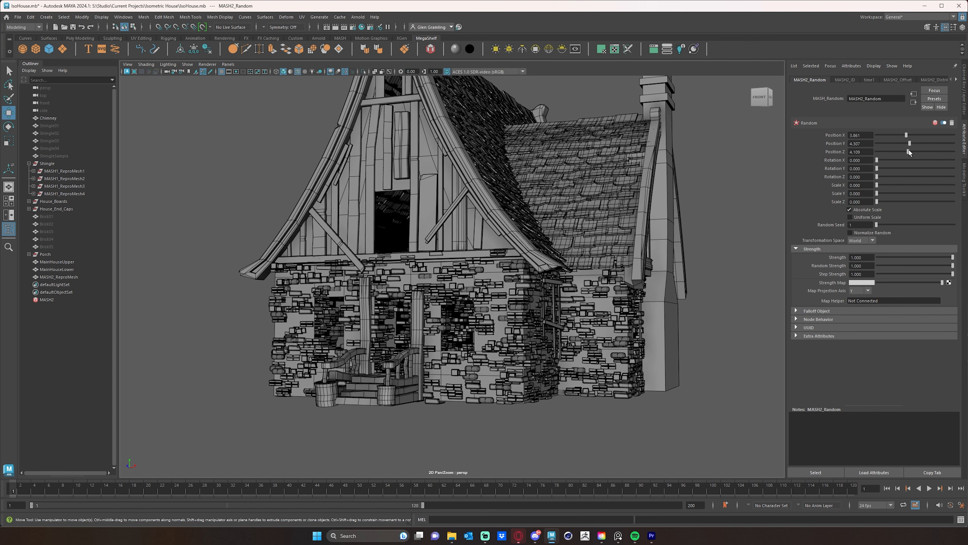
Randomise the brick rotations slightly with Rotation X 4.455, Rotation Y 5.347 and Rotation Z 3.564.
click(882, 159)
drag(879, 160, 877, 160)
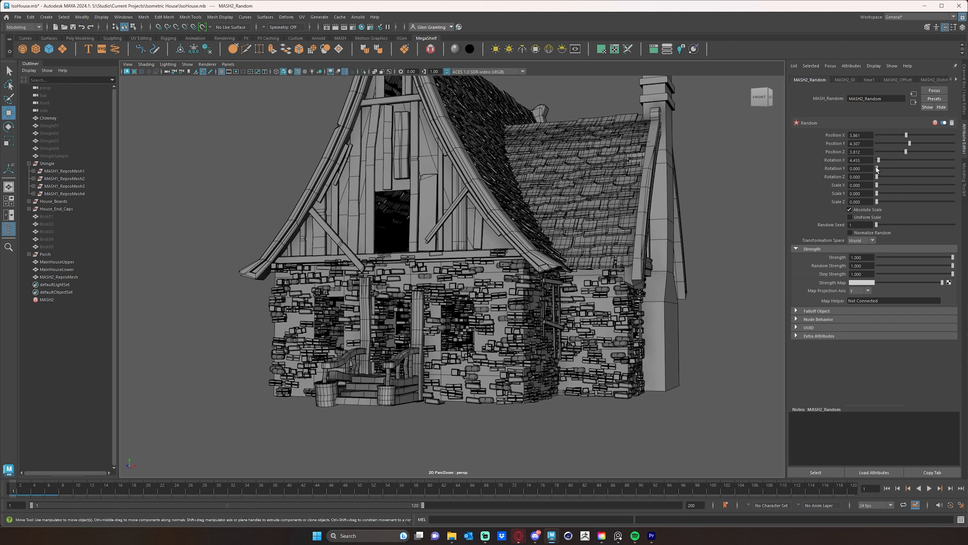
click(878, 168)
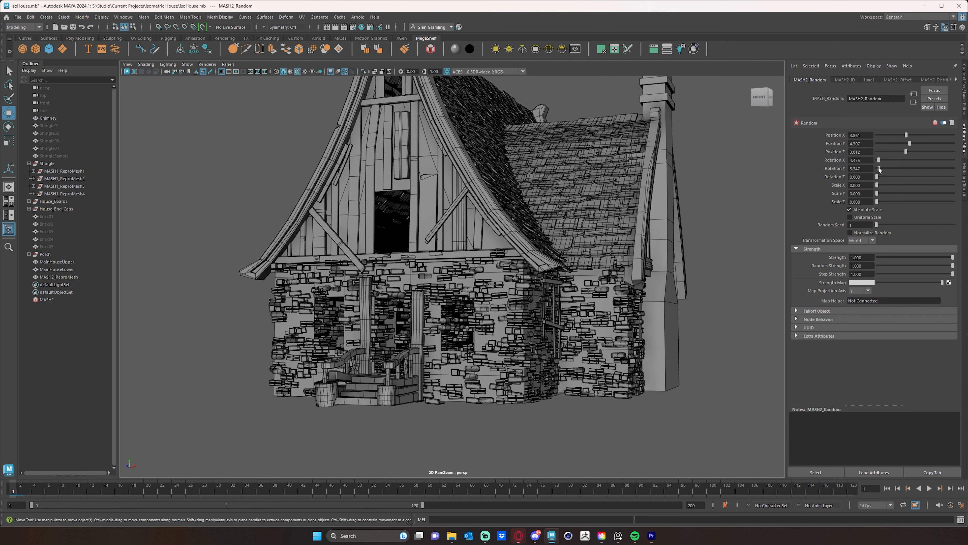
drag(879, 169, 879, 177)
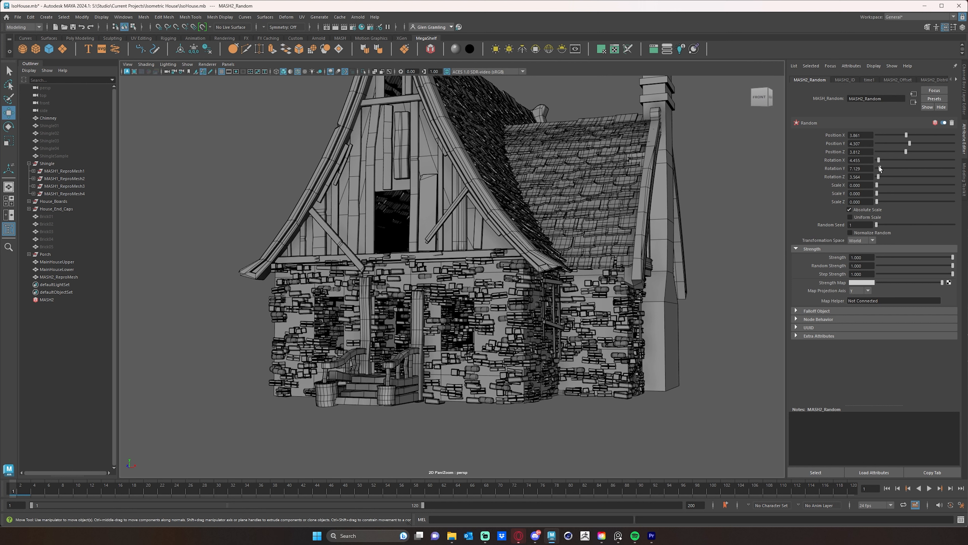
Randomise the brick sizes with Uniform Scale enabled, Scale X at 0.594 and Scale Y at 0.
drag(880, 167, 885, 195)
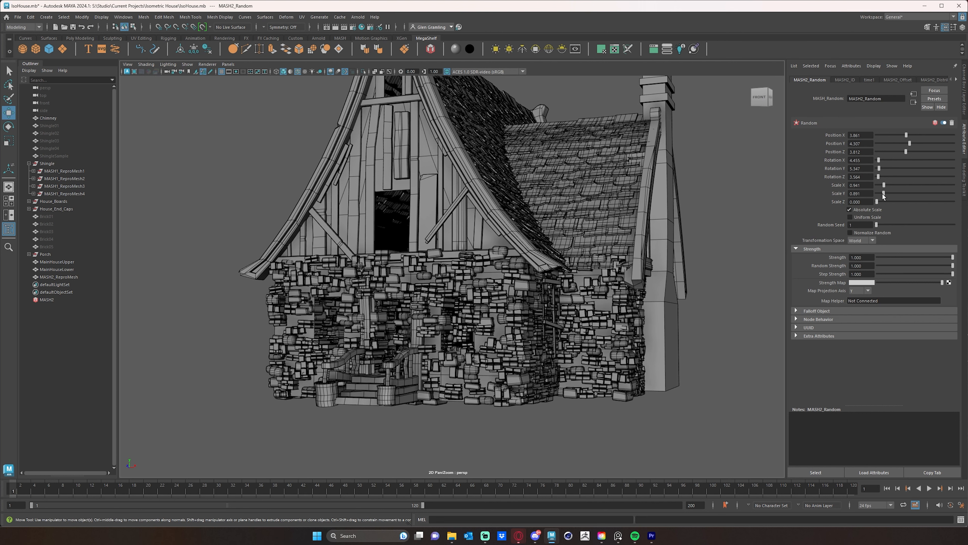
mouse_move(884, 193)
mouse_down()
mouse_move(920, 193)
mouse_move(884, 190)
mouse_up()
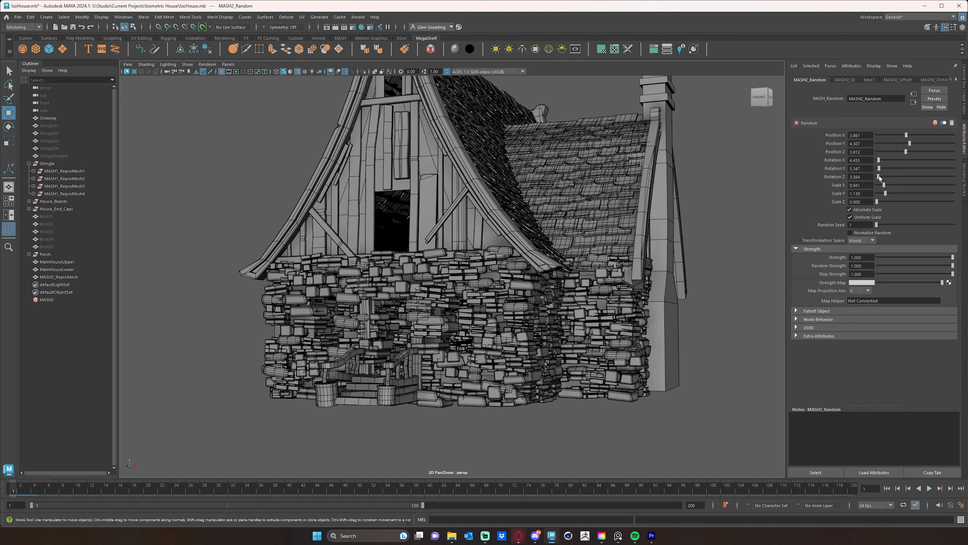
drag(884, 193, 875, 192)
drag(884, 186, 881, 184)
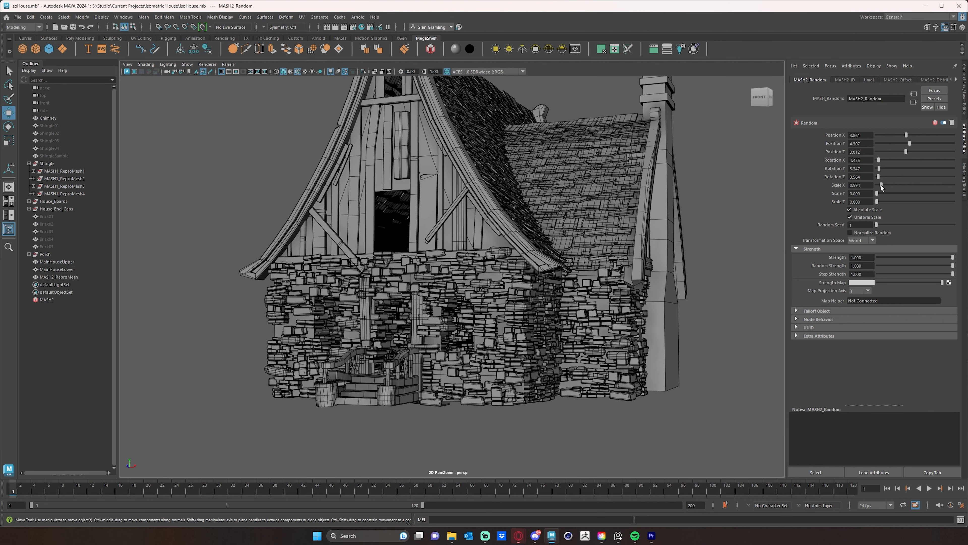
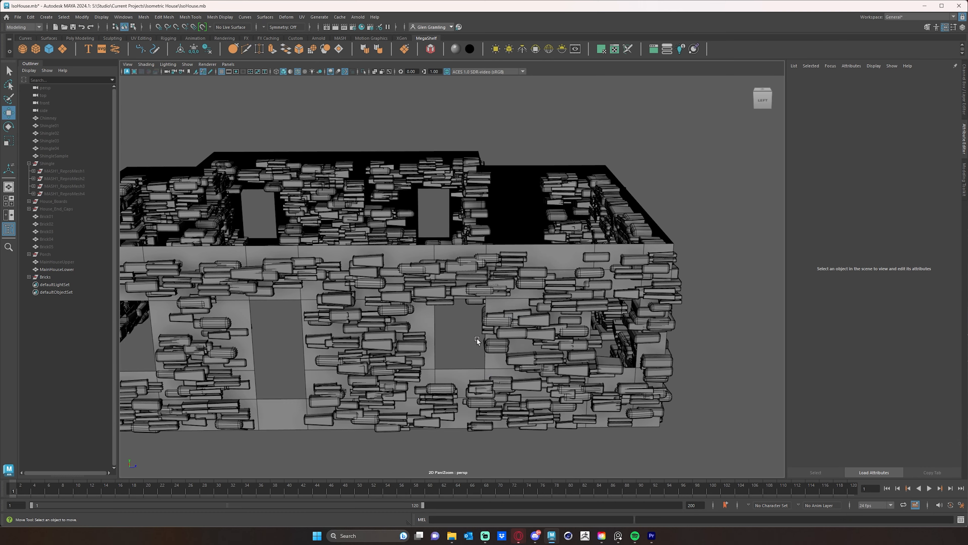
Examine the brick coverage around the cottage's lower walls from several sides, including the corners and window openings.
alt+drag(470, 365, 461, 337)
alt+middle_drag(564, 347, 408, 369)
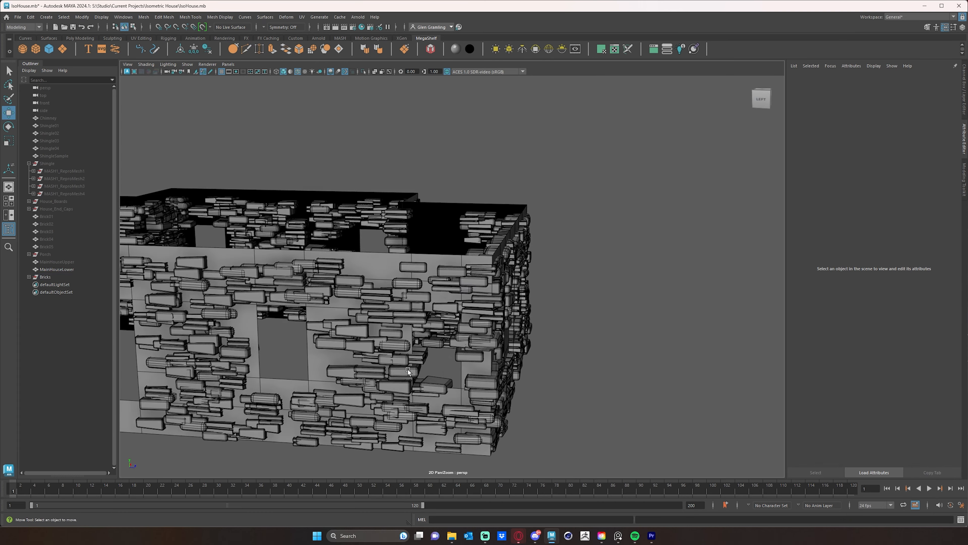
alt+drag(408, 369, 404, 401)
mouse_move(425, 359)
mouse_down()
mouse_move(451, 393)
mouse_move(422, 343)
mouse_move(446, 371)
mouse_move(505, 333)
mouse_move(419, 327)
mouse_move(275, 162)
mouse_up()
key(Delete)
scroll(439, 370, down, 3)
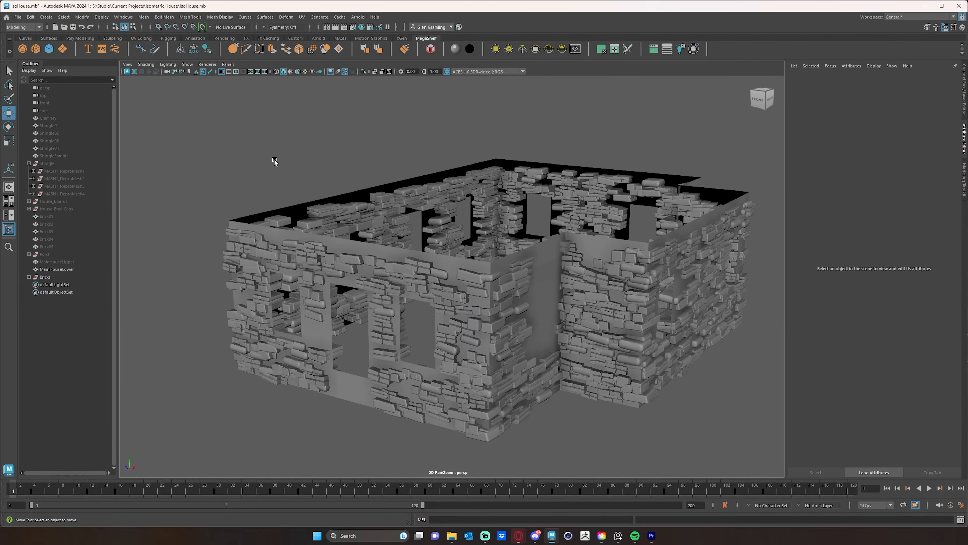
alt+drag(423, 203, 514, 343)
click(544, 300)
click(546, 305)
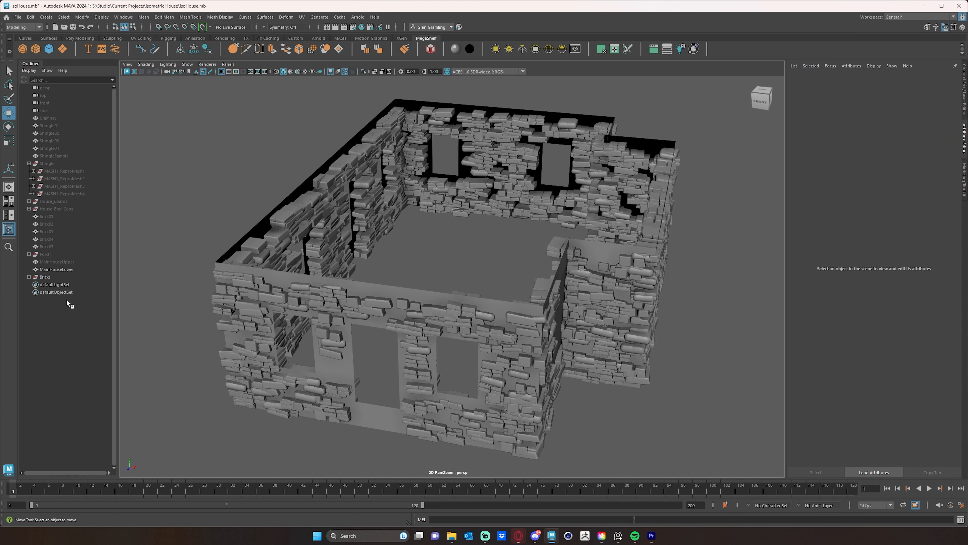
Unhide the MainHouseUpper mesh and the Porch group.
click(69, 262)
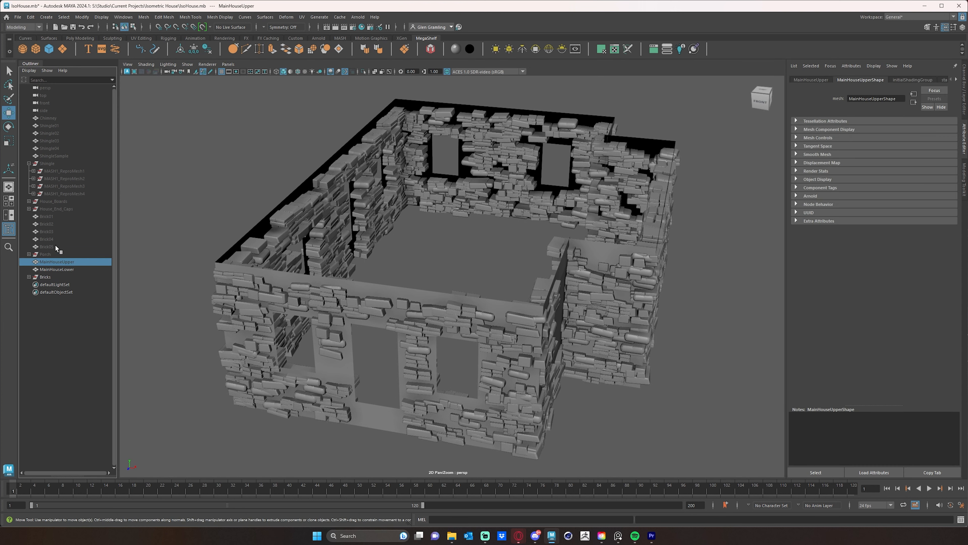
click(48, 254)
click(49, 247)
click(46, 239)
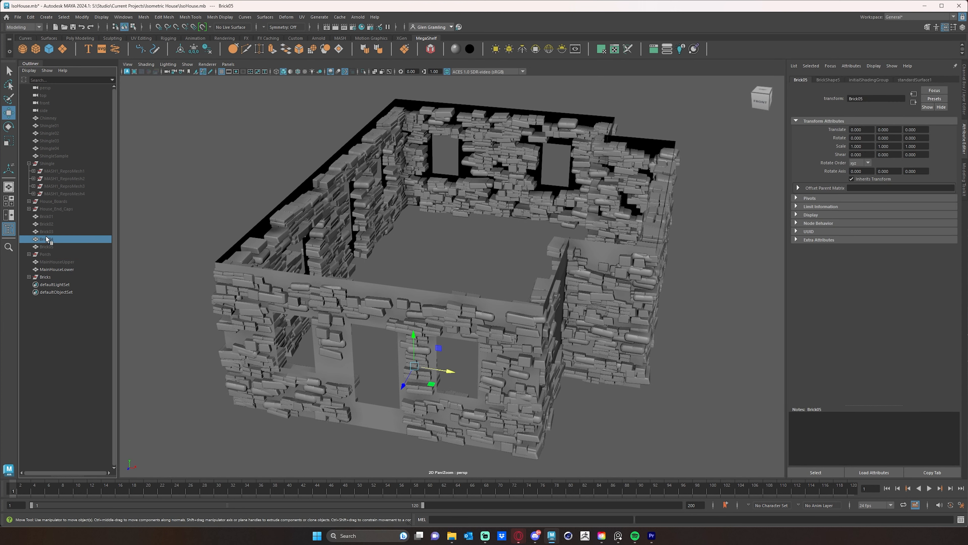
click(47, 254)
click(47, 262)
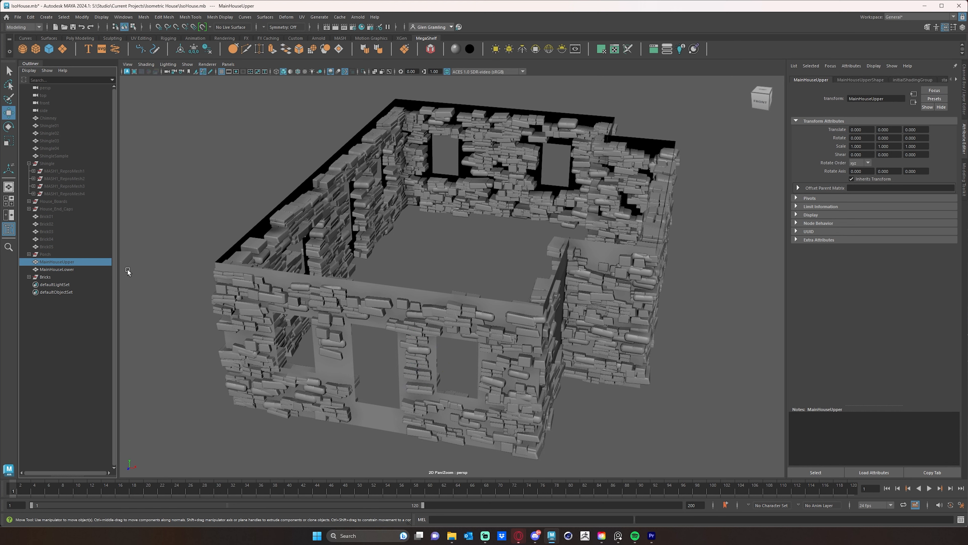
key(shift+h)
key(f)
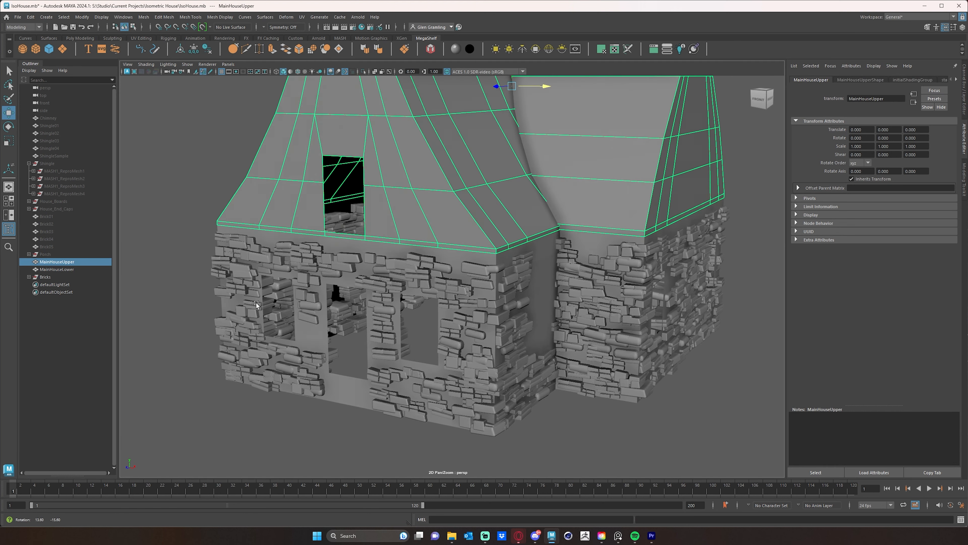
click(45, 254)
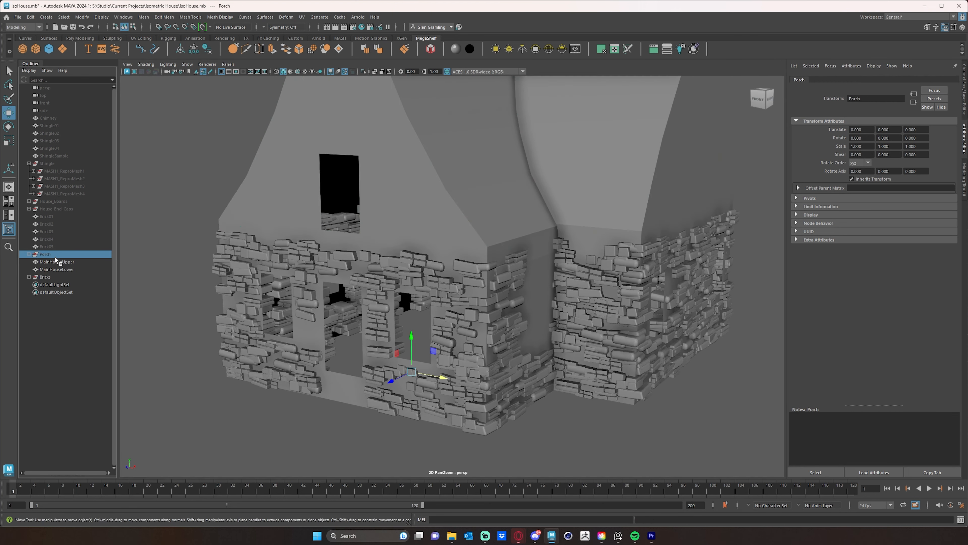
key(shift+h)
Delete the bricks overlapping the top of the right porch post and raise the adjacent split brick above it.
alt+drag(300, 305, 309, 299)
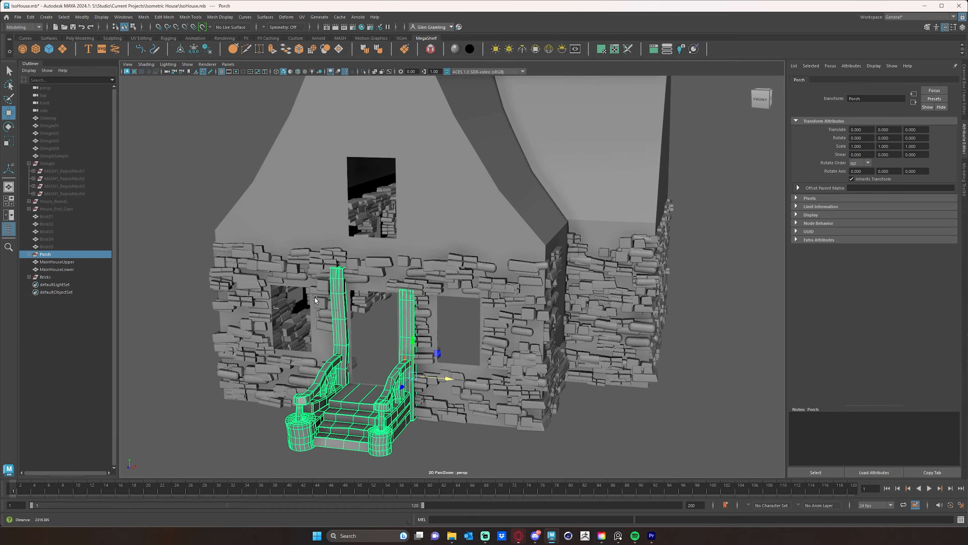
alt+right_drag(309, 299, 408, 301)
alt+middle_drag(408, 302, 405, 280)
alt+right_drag(405, 279, 388, 295)
alt+drag(388, 295, 381, 270)
click(387, 238)
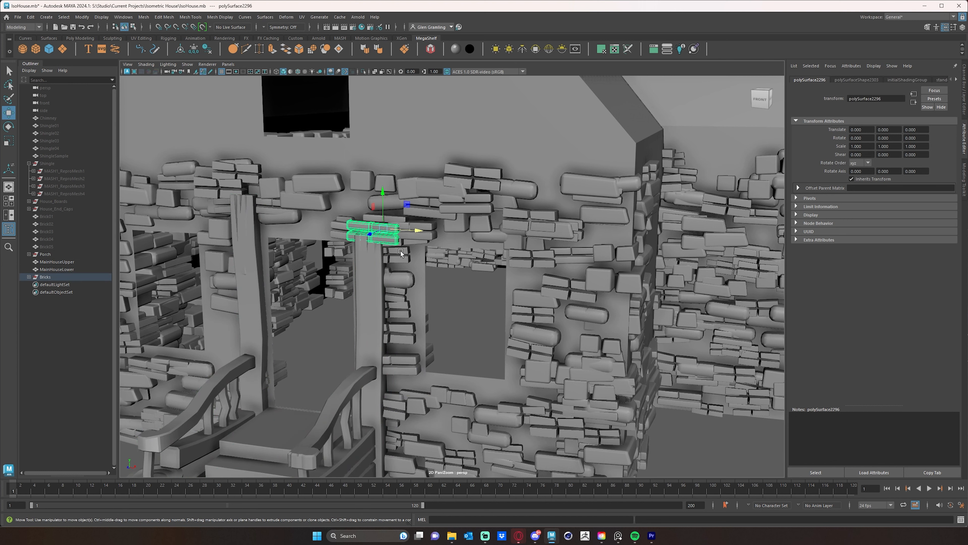
click(415, 258)
click(380, 232)
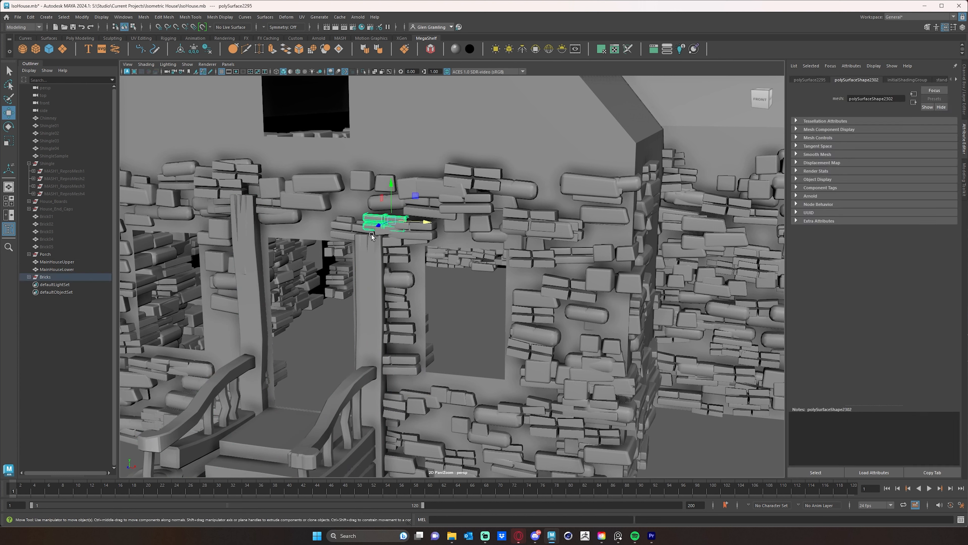
key(Delete)
click(363, 229)
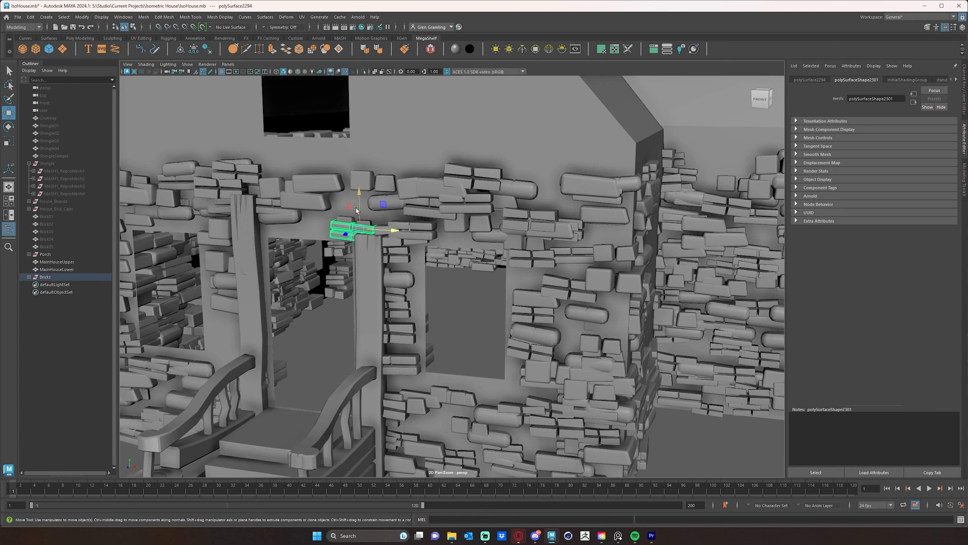
drag(360, 201, 361, 180)
Delete two more bricks beside the right porch post's top and raise the rounded brick below them.
click(385, 231)
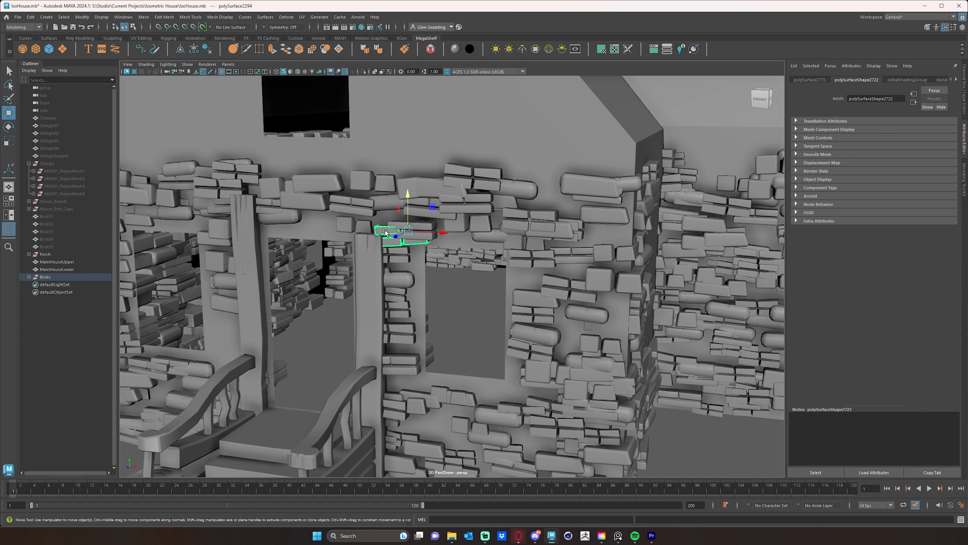
key(Delete)
click(397, 255)
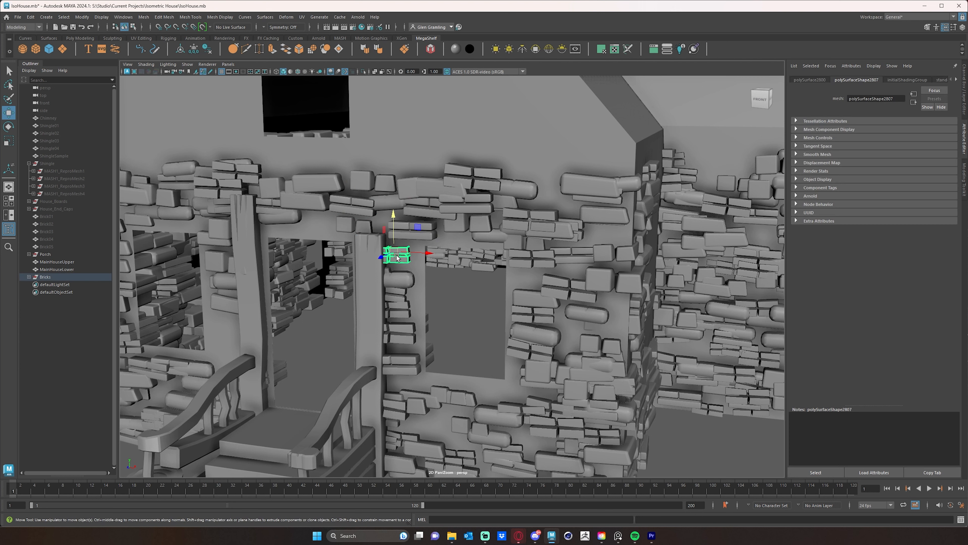
key(Delete)
click(402, 273)
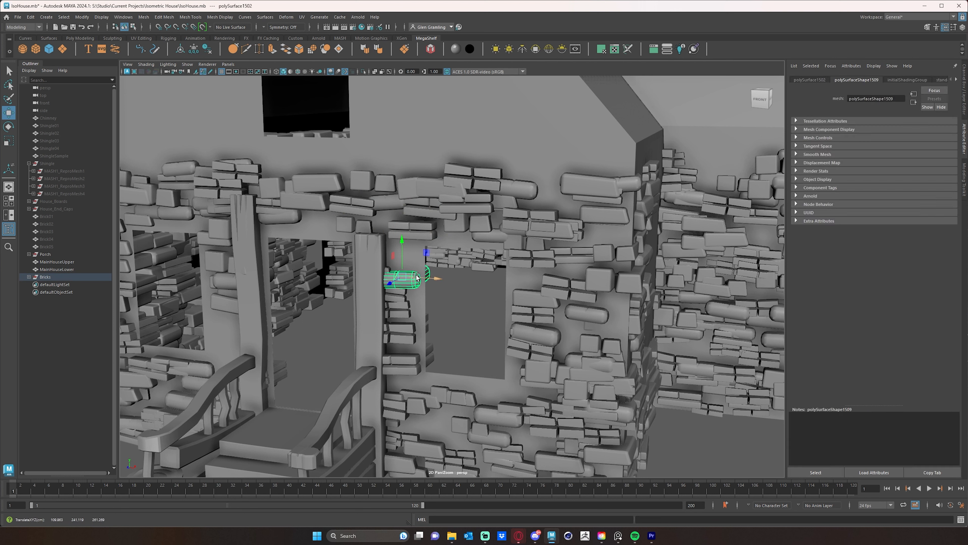
drag(399, 257, 401, 235)
Shift the stacked bricks between the right porch post and the window sideways, clear of the post.
click(387, 278)
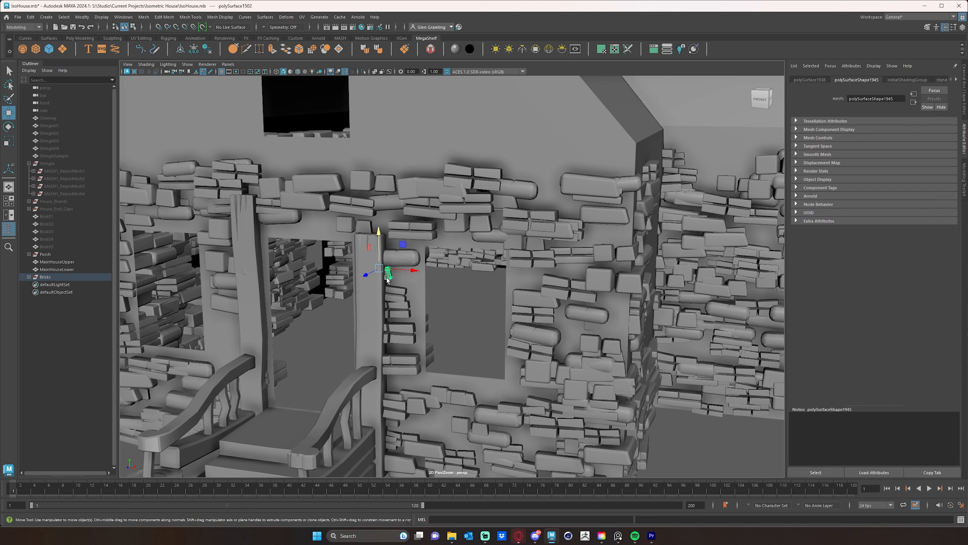
drag(409, 272, 423, 272)
click(414, 338)
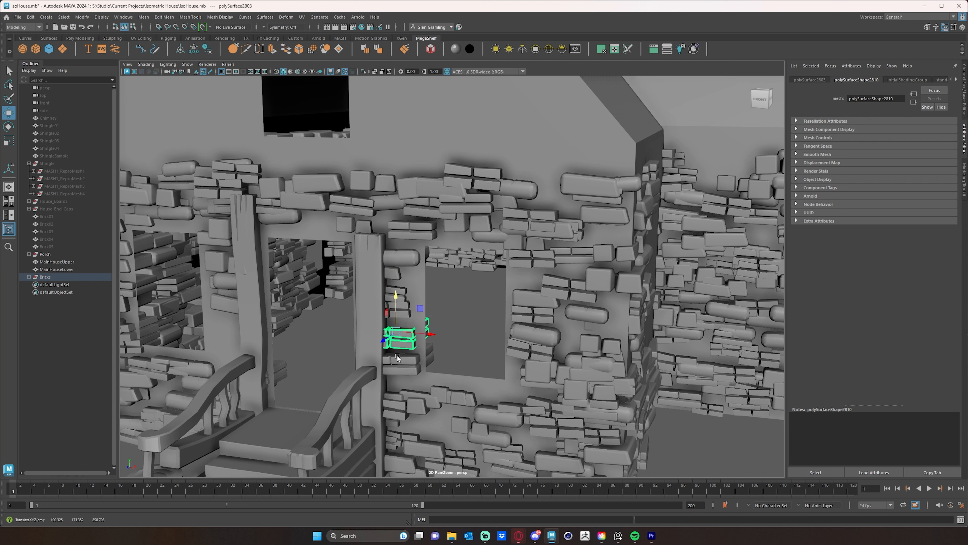
click(421, 374)
drag(421, 365, 425, 364)
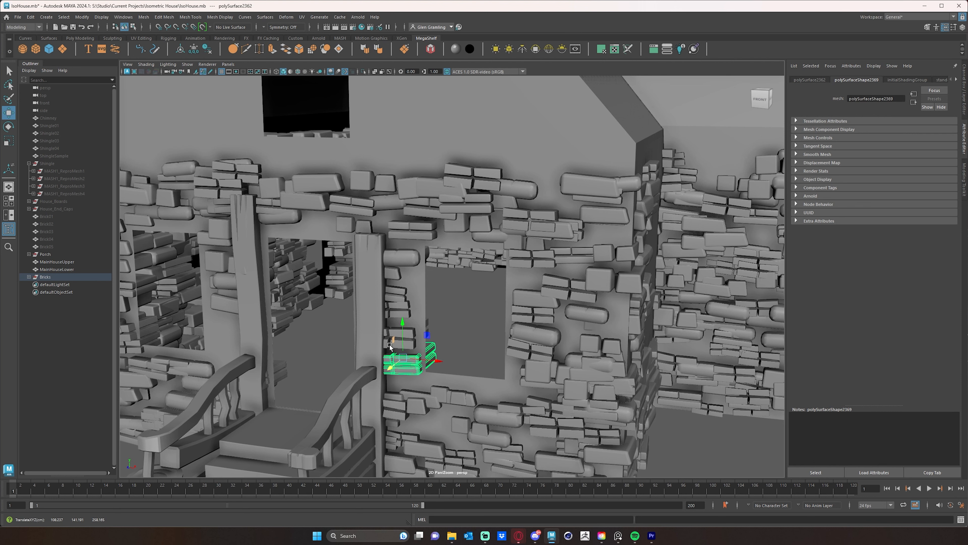
Delete the brick overlapping the top of the left porch post above the doorway.
alt+drag(381, 370, 297, 354)
click(359, 223)
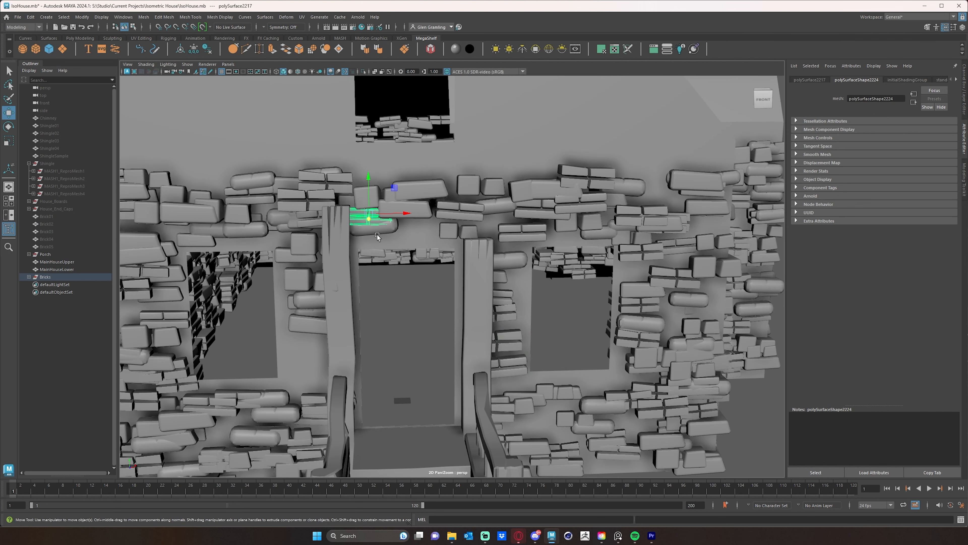
key(Delete)
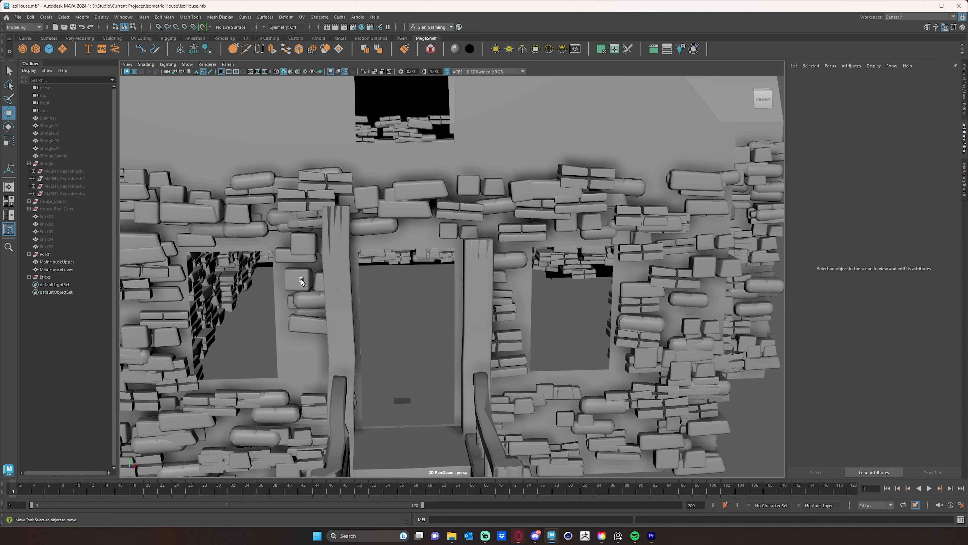
Delete the square brick behind the left porch post and move a neighbouring brick down the wall.
click(318, 284)
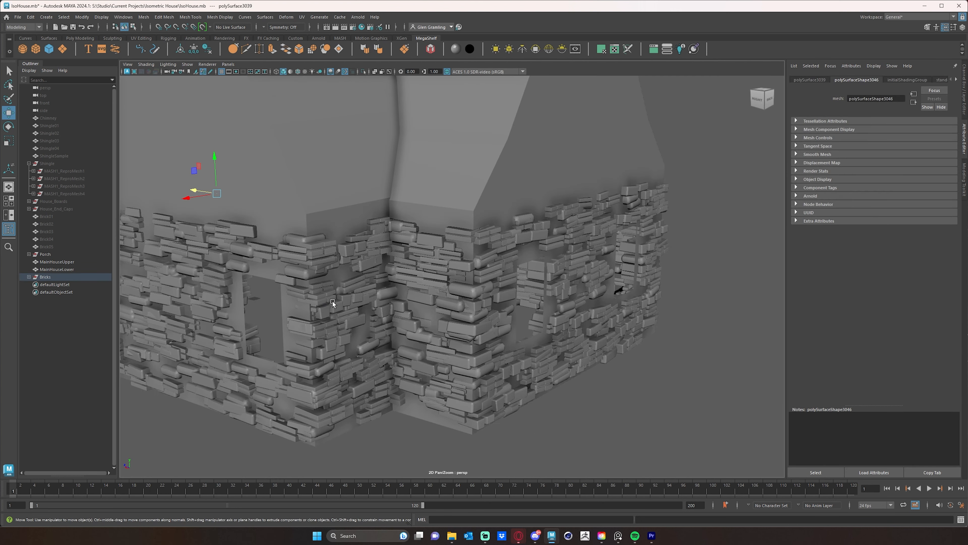
alt+drag(368, 313, 484, 302)
alt+right_drag(485, 302, 278, 284)
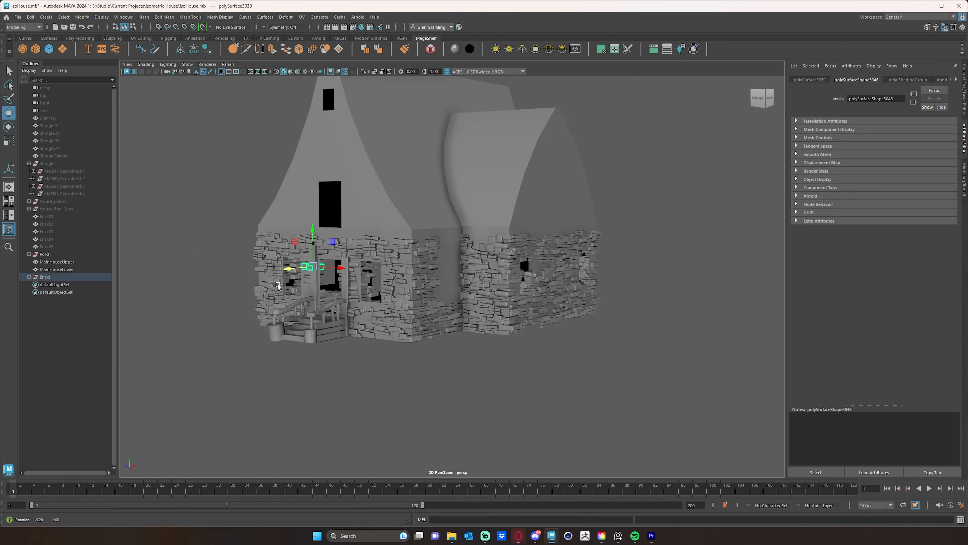
alt+drag(277, 283, 389, 291)
alt+right_drag(389, 291, 534, 303)
alt+middle_drag(606, 331, 485, 273)
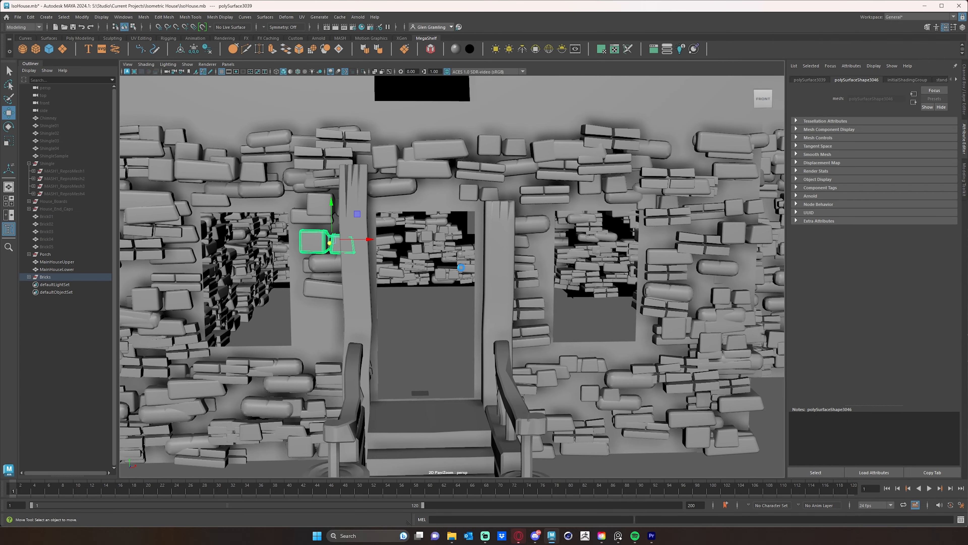
key(Delete)
click(324, 262)
drag(333, 243, 327, 301)
click(329, 287)
Delete the brick poking into the left base of the porch steps and push the rounded brick behind it into the wall.
click(431, 342)
mouse_move(433, 343)
alt+mouse_down()
mouse_move(424, 343)
mouse_move(444, 342)
alt+mouse_up()
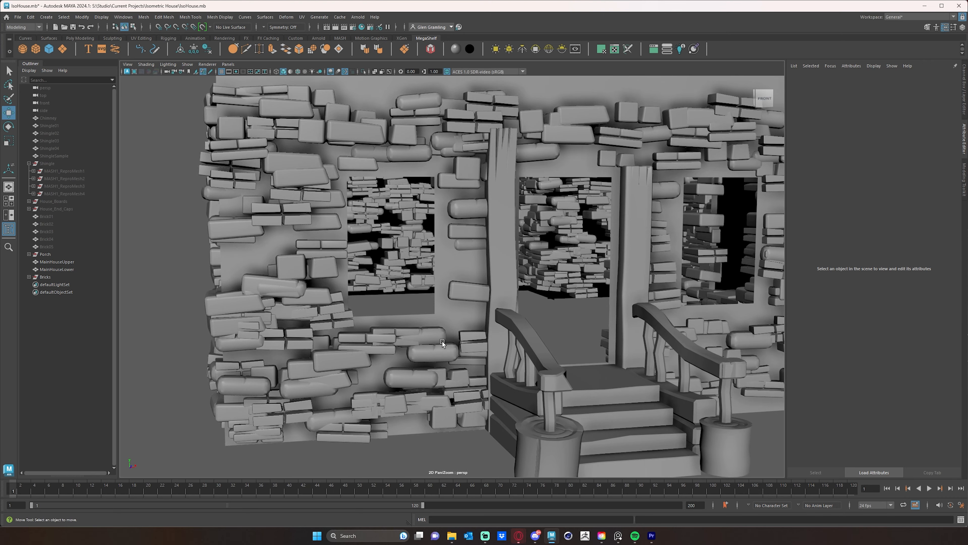
alt+right_drag(444, 341, 523, 387)
alt+middle_drag(522, 388, 405, 297)
alt+right_drag(405, 297, 439, 317)
alt+middle_drag(423, 310, 472, 313)
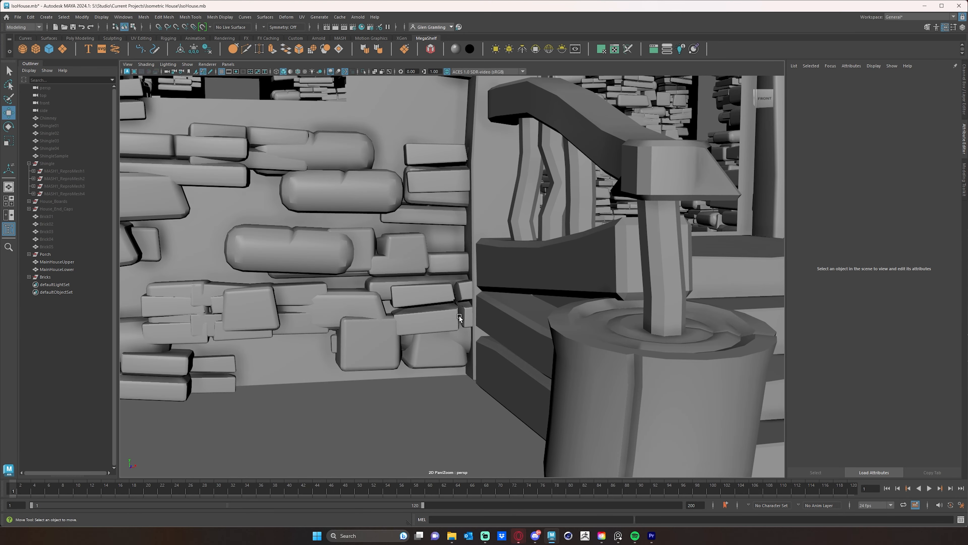
click(460, 315)
key(Delete)
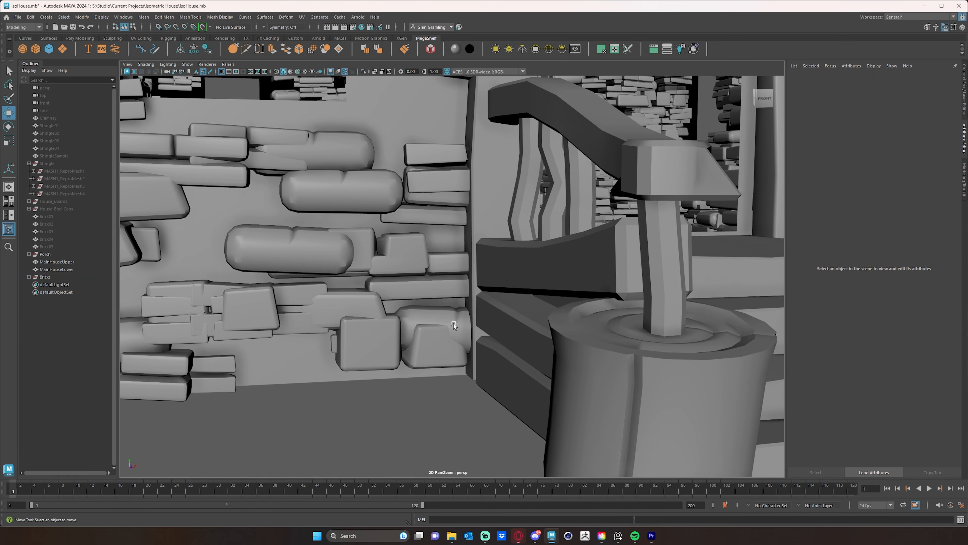
click(454, 330)
drag(449, 333, 455, 328)
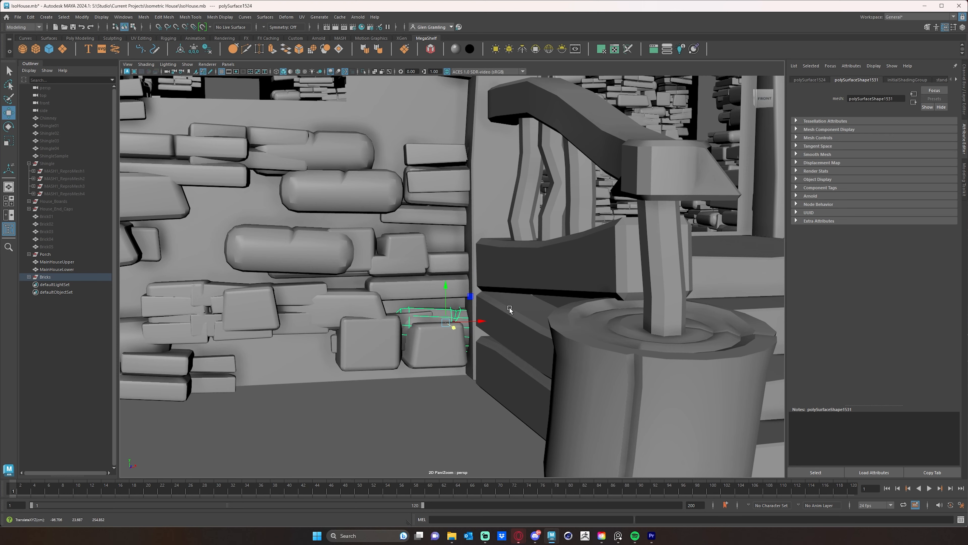
Inspect the bricks on the front wall right of the porch, around the corner and beside the doorway for overlaps.
alt+middle_drag(510, 311, 246, 318)
alt+middle_drag(337, 306, 429, 305)
scroll(429, 305, down, 3)
alt+drag(429, 305, 337, 302)
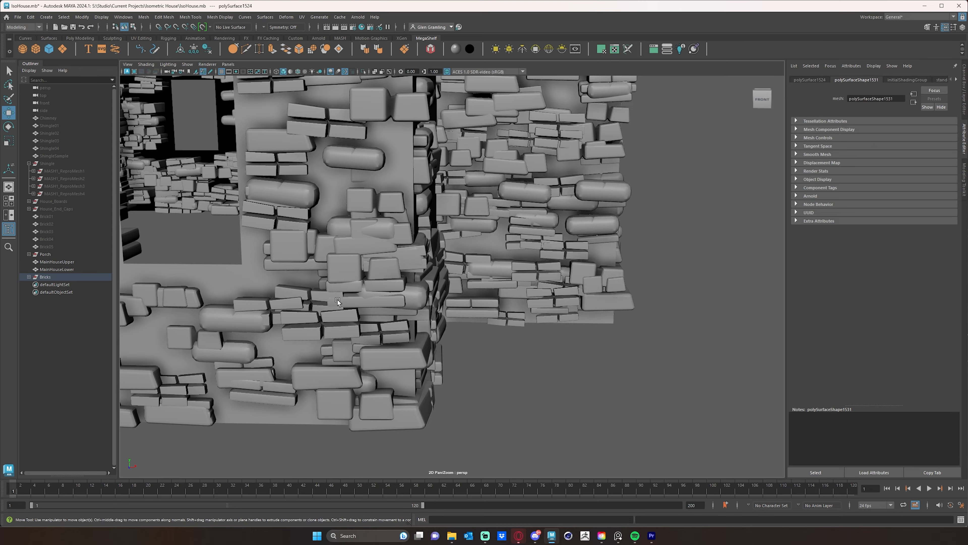
alt+middle_drag(338, 300, 430, 299)
alt+drag(352, 299, 342, 312)
alt+middle_drag(246, 306, 302, 296)
scroll(302, 295, down, 3)
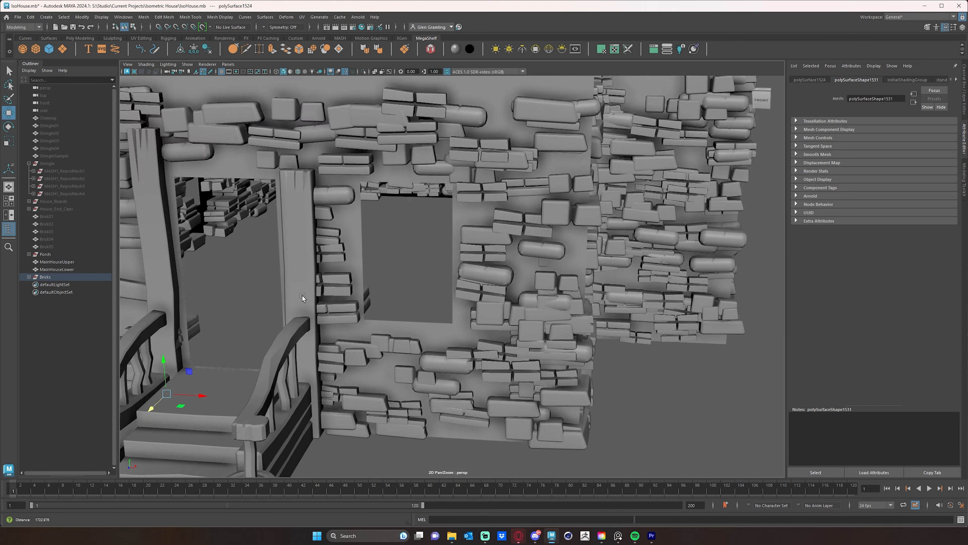
alt+right_drag(303, 296, 285, 295)
alt+drag(285, 294, 287, 298)
alt+right_drag(288, 298, 349, 295)
alt+middle_drag(349, 295, 368, 244)
alt+drag(303, 276, 320, 288)
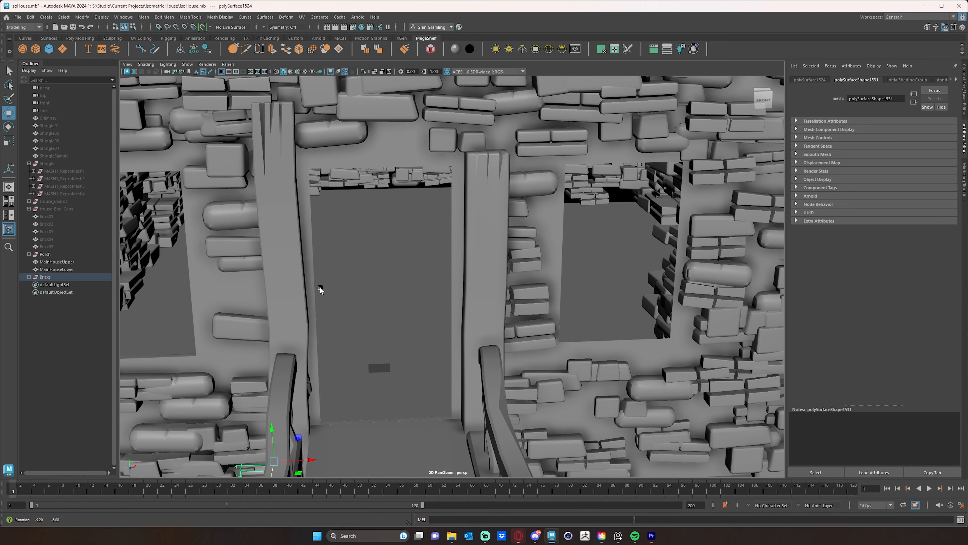
Nudge the small brick above the doorway near the right porch post slightly upward.
click(446, 142)
drag(457, 122, 456, 117)
alt+middle_drag(384, 135, 430, 222)
click(408, 312)
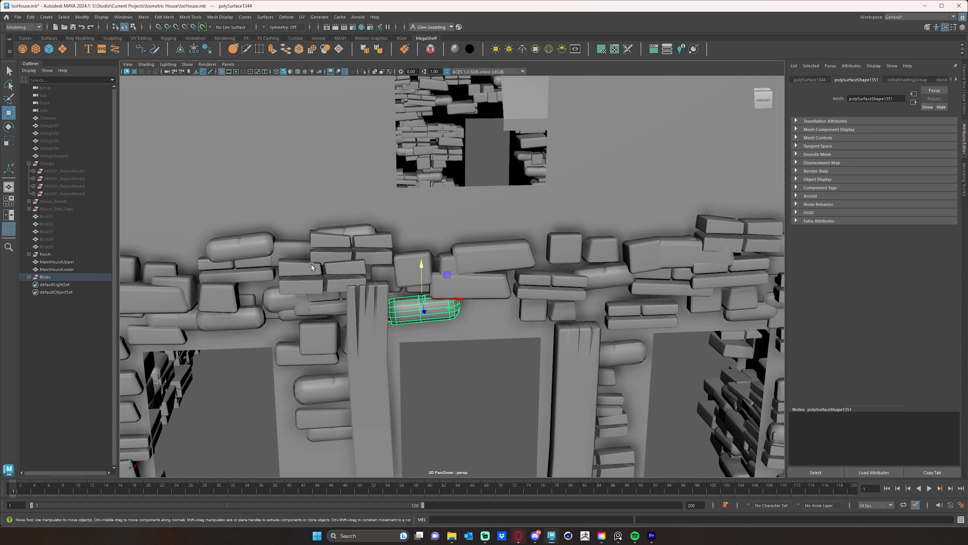
Delete the split brick above the left porch post and nudge the remaining overlapping bricks around the post's top.
click(323, 271)
drag(320, 254, 320, 247)
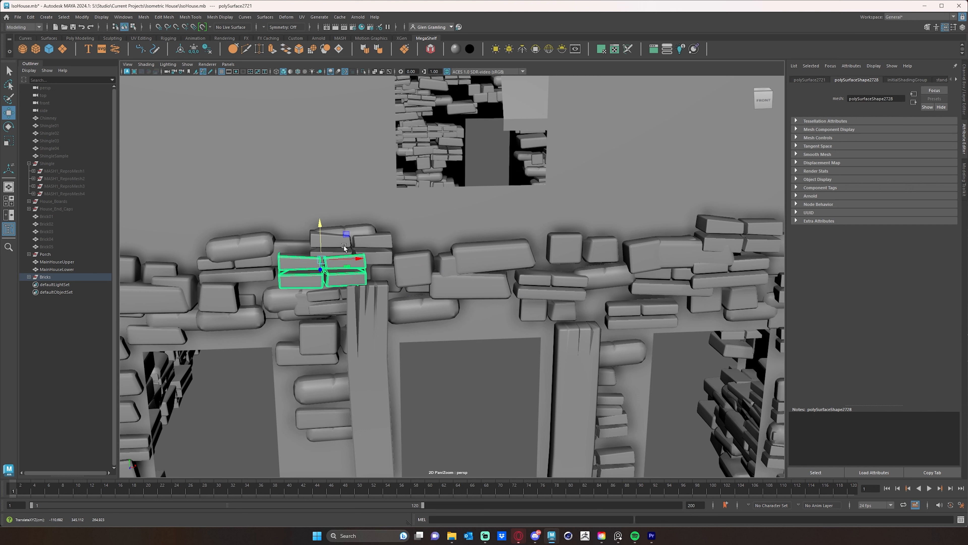
key(Delete)
click(375, 273)
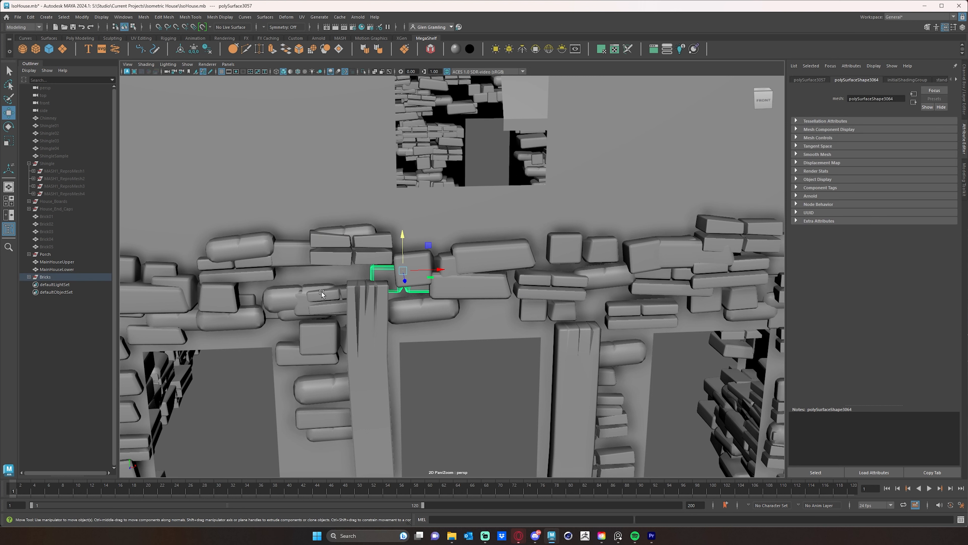
click(331, 297)
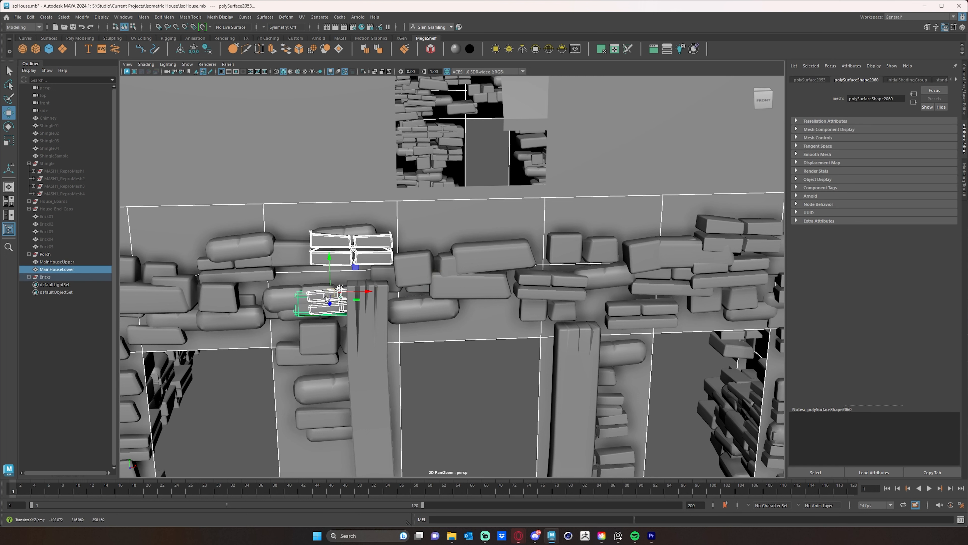
mouse_move(344, 271)
mouse_down()
mouse_move(344, 248)
mouse_move(345, 267)
mouse_up()
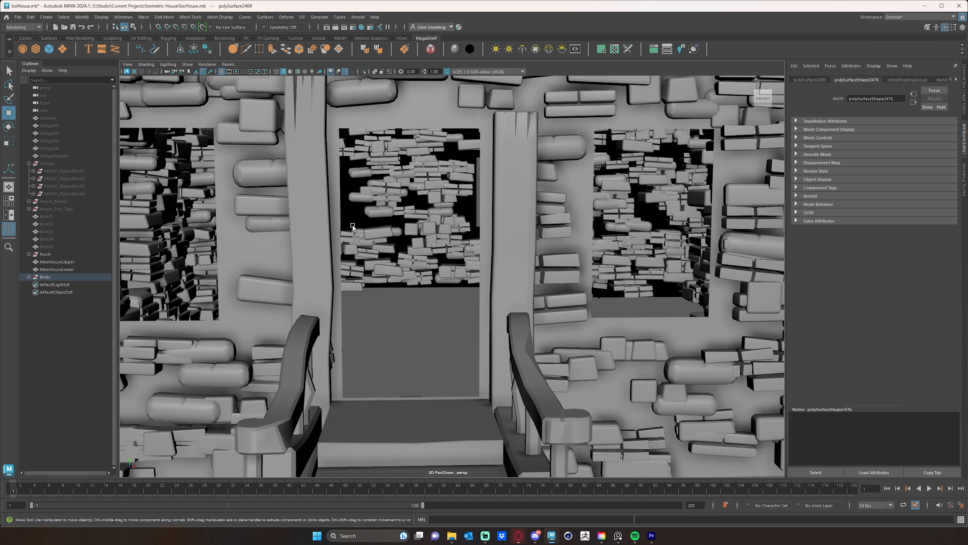
Unhide the House_End_Caps and House_Boards groups so the roof trim and timber boards show on the cottage again.
key(alt+space)
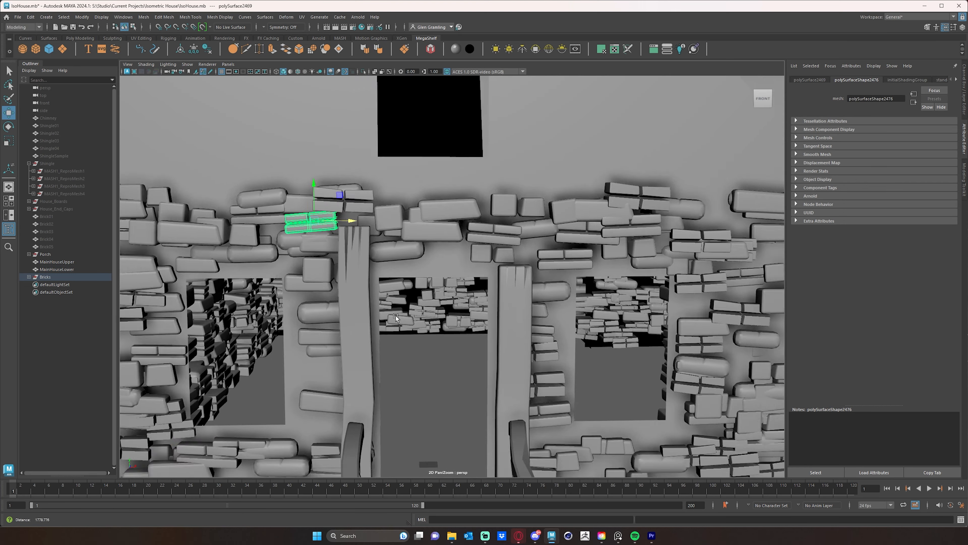
alt+middle_drag(426, 362, 410, 323)
alt+right_drag(410, 323, 368, 321)
alt+drag(502, 319, 469, 320)
click(47, 253)
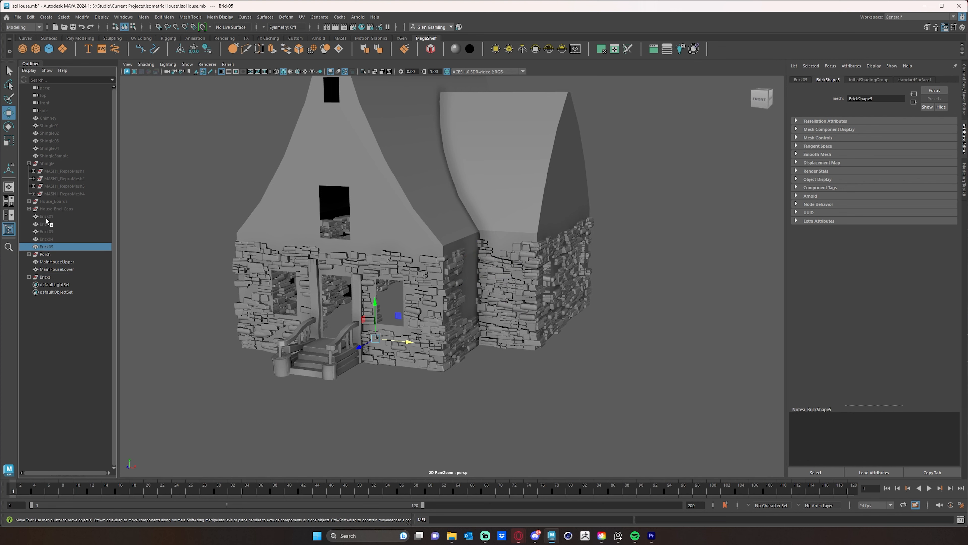
click(51, 209)
key(shift+h)
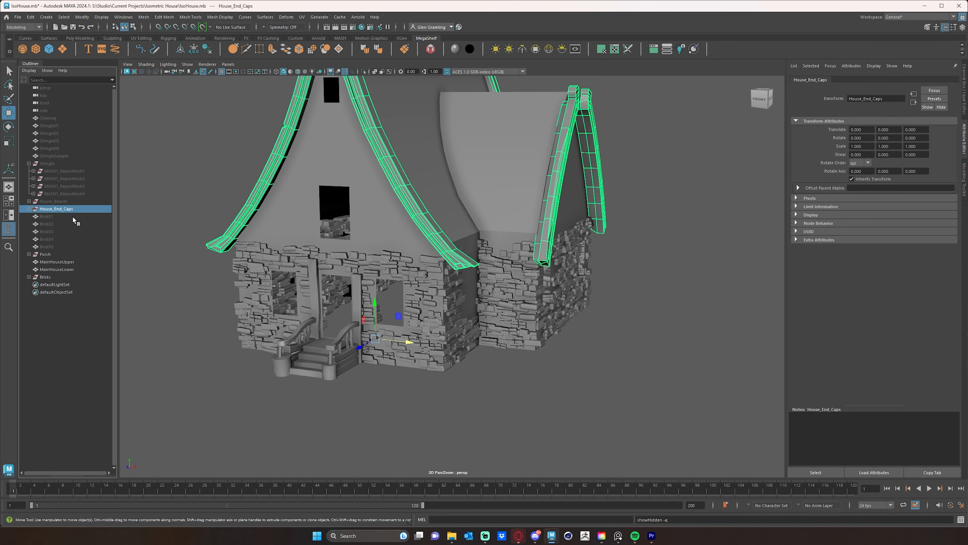
alt+drag(363, 267, 143, 234)
click(67, 202)
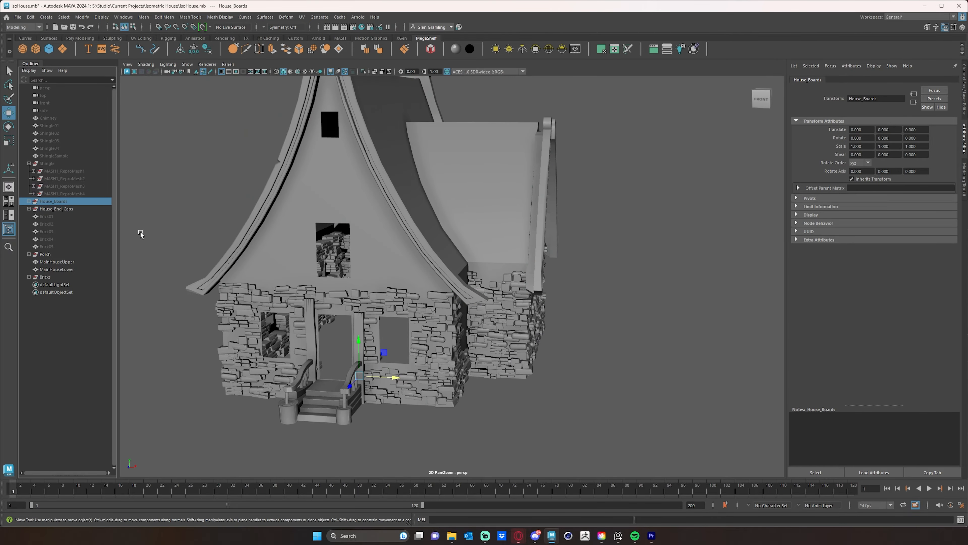
key(shift+h)
Delete the four-part split brick touching the thin trim board above the window right of the porch on the front wall.
alt+drag(216, 260, 229, 258)
alt+right_drag(229, 259, 484, 281)
alt+middle_drag(484, 282, 536, 247)
click(536, 247)
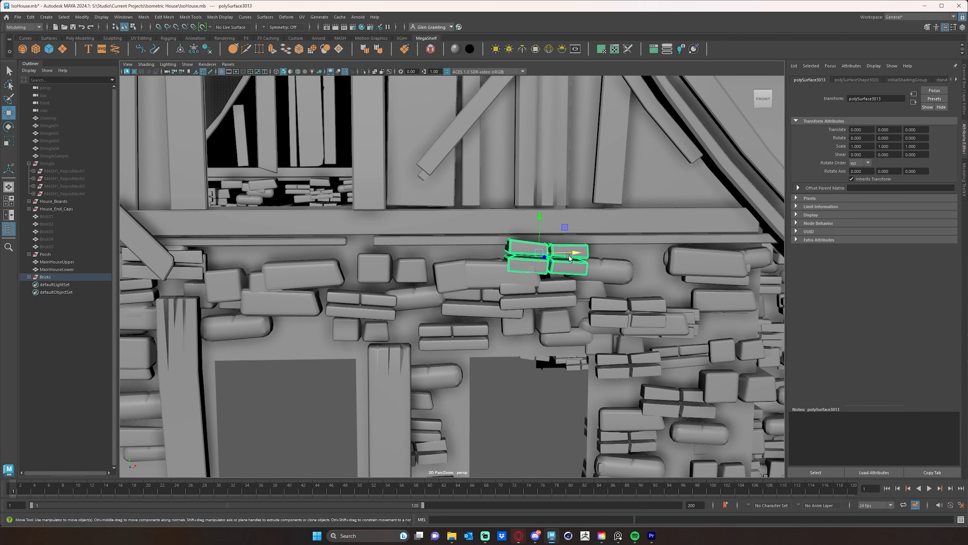
key(Delete)
Delete the rounded, plain and split bricks clashing with the trim board beside the left diagonal brace on the front wall.
alt+middle_drag(585, 266, 763, 242)
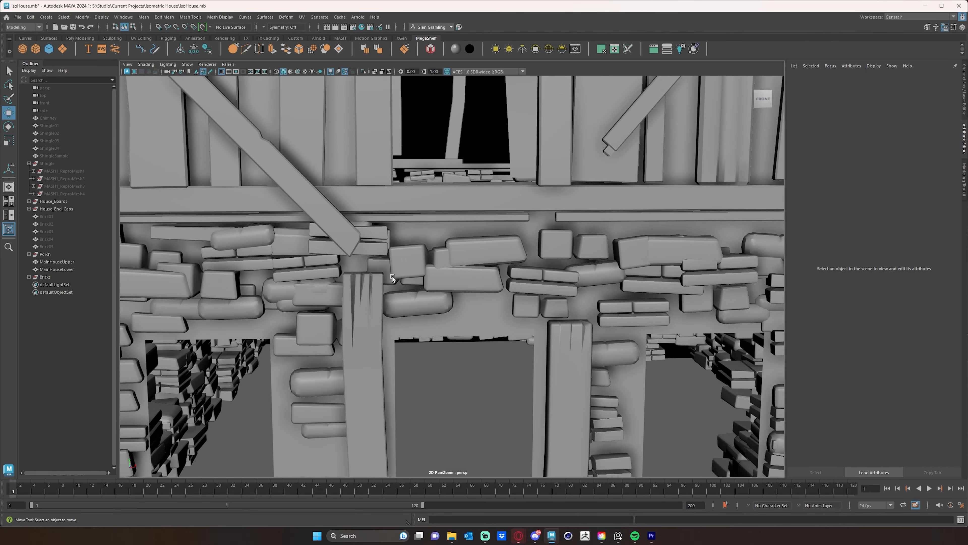
alt+drag(392, 276, 364, 292)
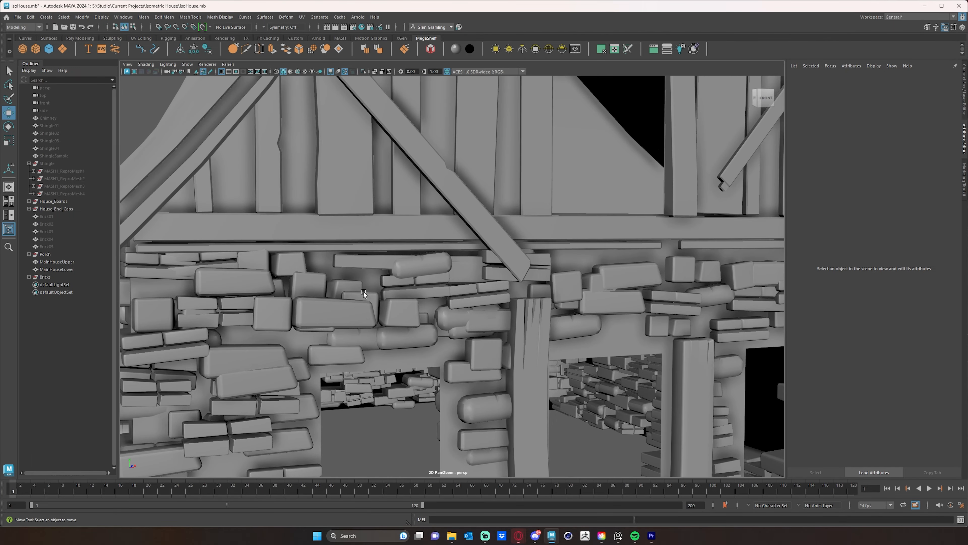
click(409, 265)
key(Delete)
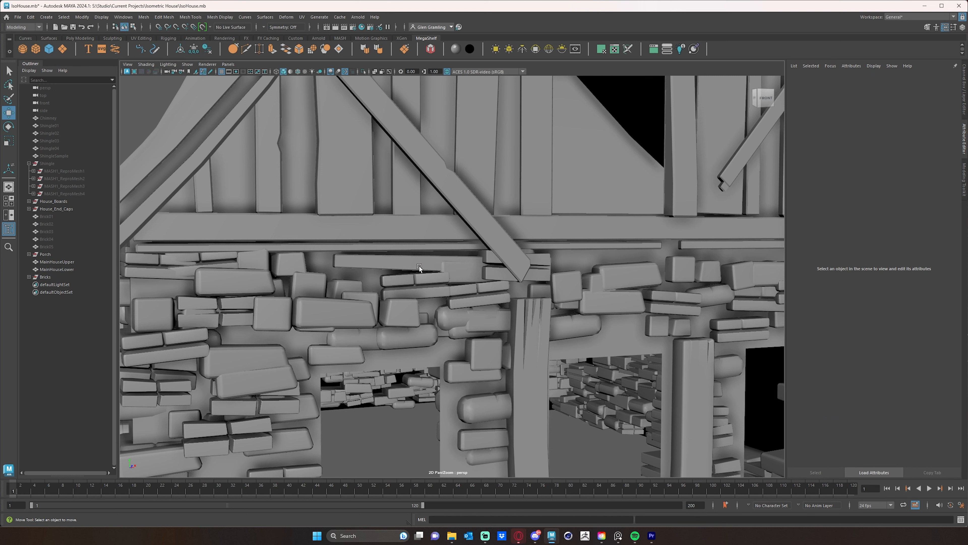
click(458, 268)
key(Delete)
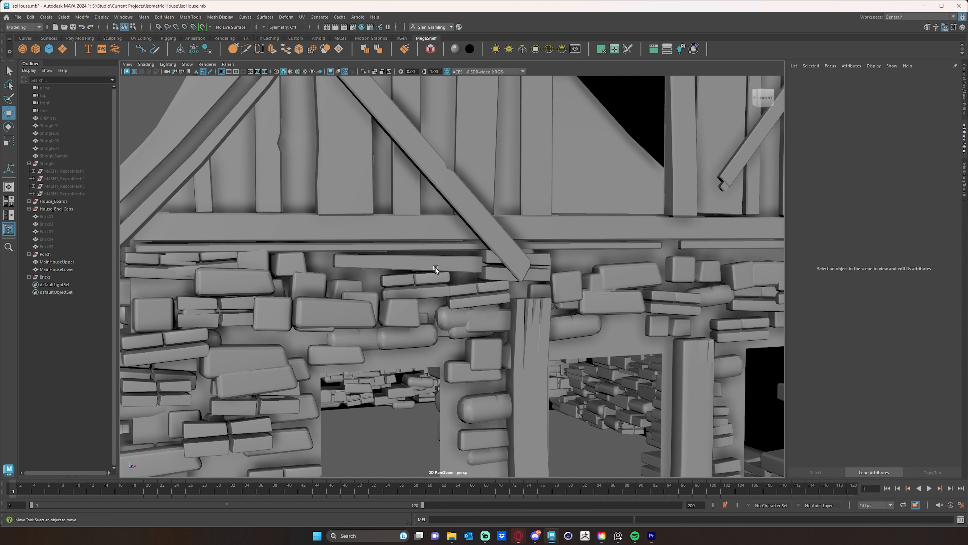
click(448, 267)
key(Delete)
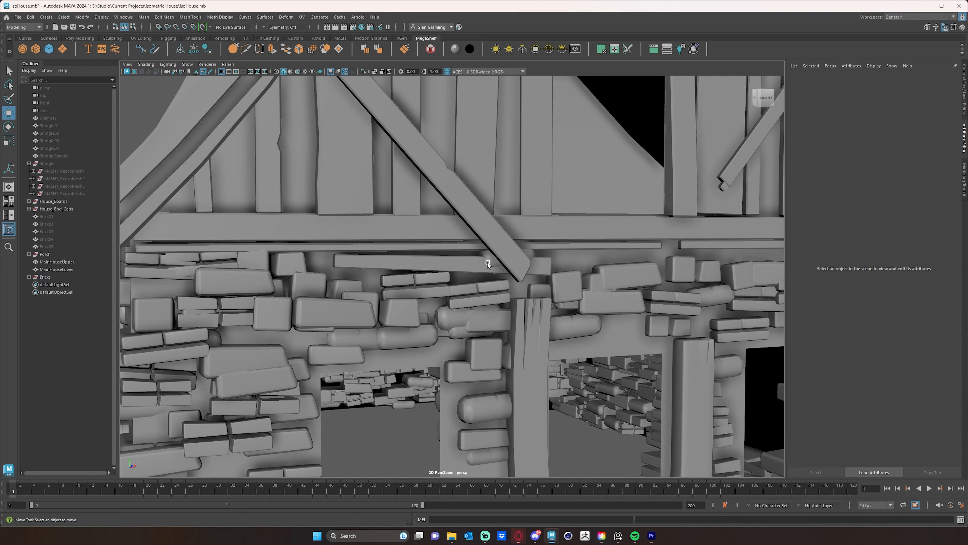
click(488, 264)
key(Delete)
Delete the clashing bricks under the left end of the front wall's trim and reposition the split and wide bricks there.
click(261, 264)
key(Delete)
click(214, 260)
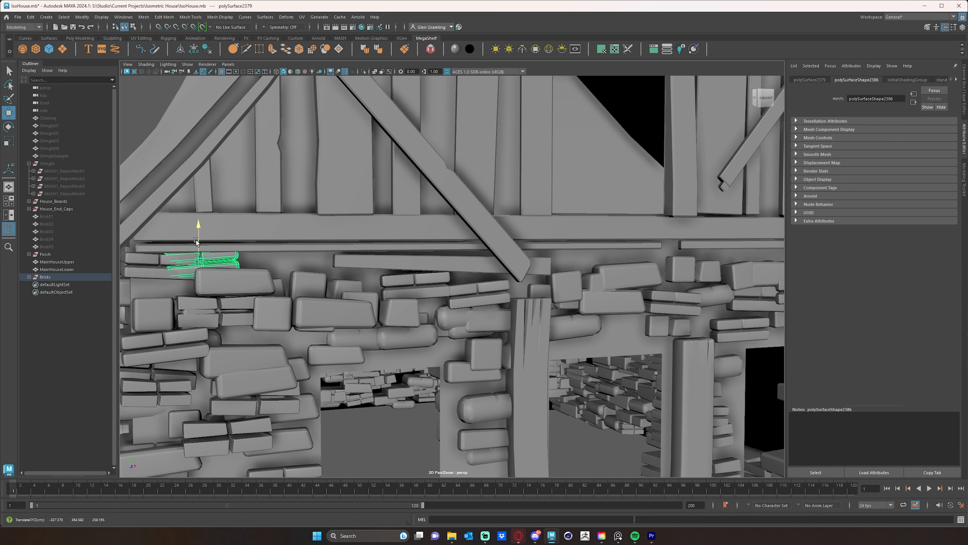
key(Delete)
click(157, 263)
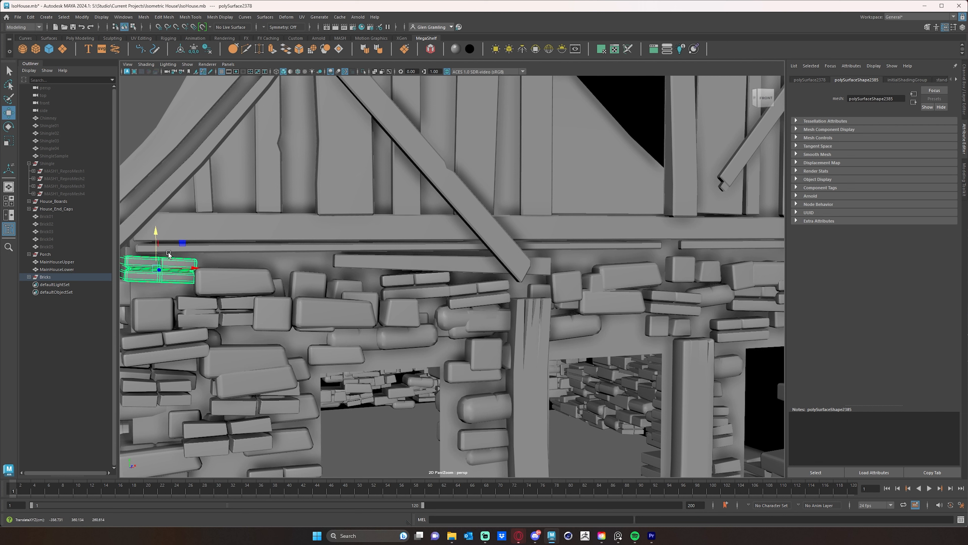
click(247, 281)
drag(269, 279, 237, 251)
click(345, 276)
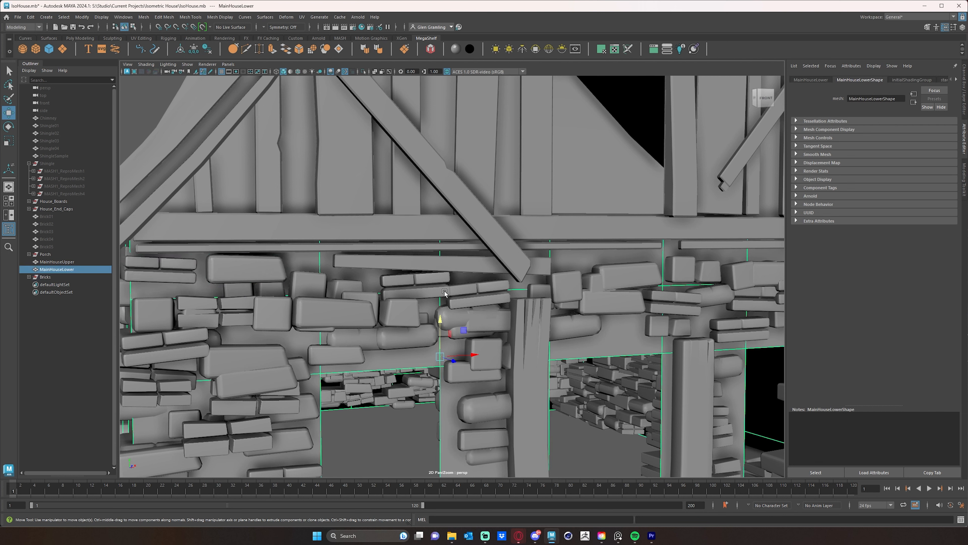
Delete the bricks poking through the long thin trim board above the right window on the cottage's side wall.
scroll(580, 286, down, 5)
alt+drag(606, 283, 498, 296)
scroll(525, 288, up, 5)
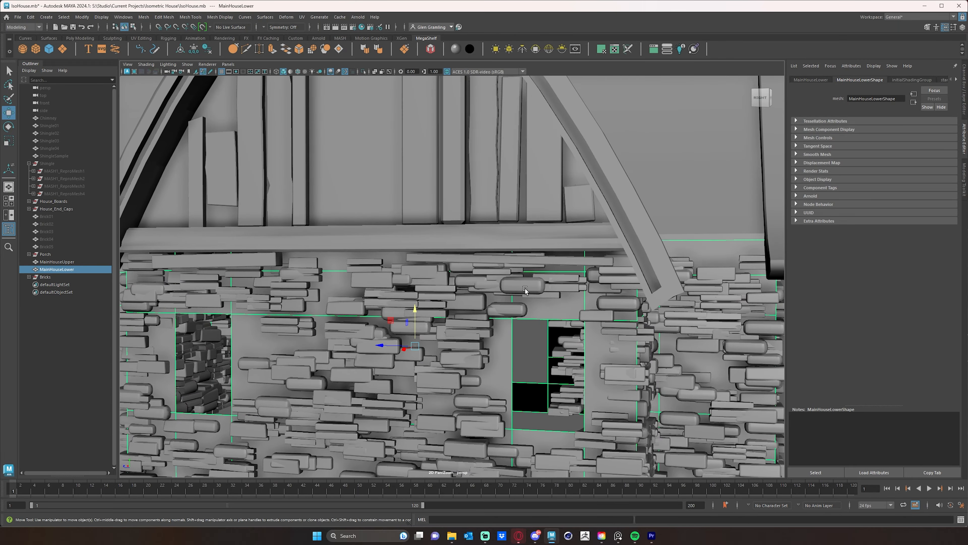
click(532, 267)
key(Delete)
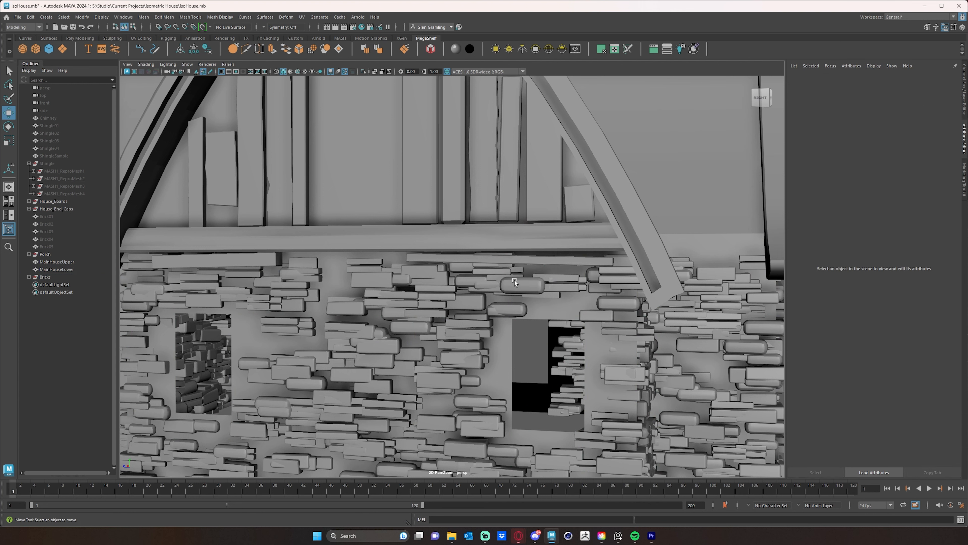
click(491, 269)
key(Delete)
click(487, 267)
key(Delete)
click(472, 270)
key(Delete)
click(493, 266)
key(Delete)
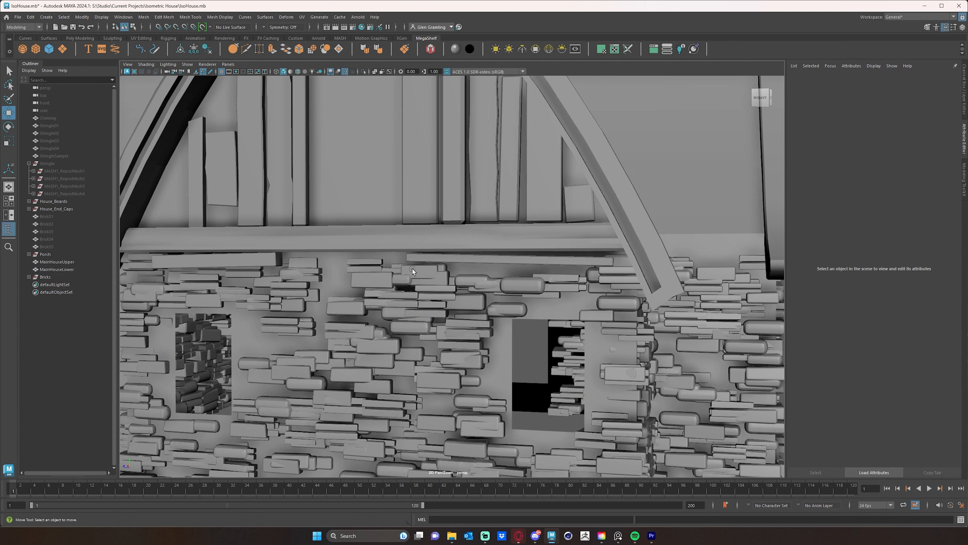
Delete the bricks overlapping the right end of the side wall's long trim board, next to the roof end cap.
click(627, 262)
key(Delete)
click(618, 263)
key(Delete)
click(619, 270)
key(Delete)
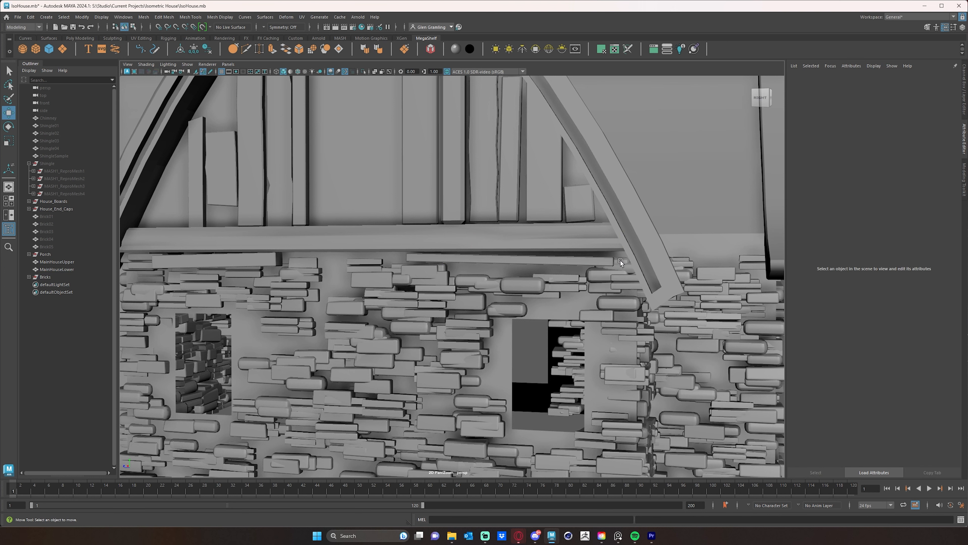
click(621, 262)
key(Delete)
click(627, 266)
key(Delete)
Delete the bricks clashing with the short trim board near the left corner of the side wall.
alt+middle_drag(301, 266, 600, 263)
scroll(553, 275, up, 5)
click(319, 263)
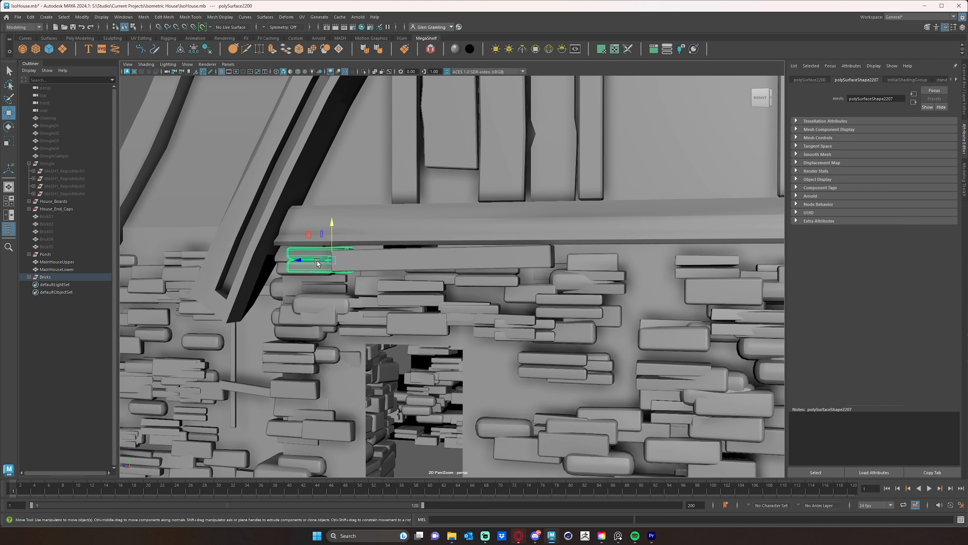
key(Delete)
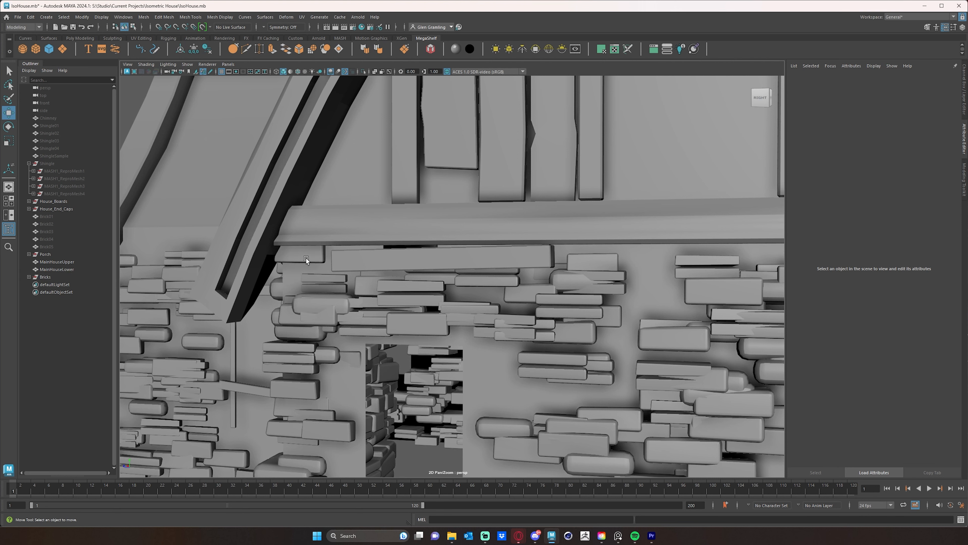
click(306, 261)
click(462, 263)
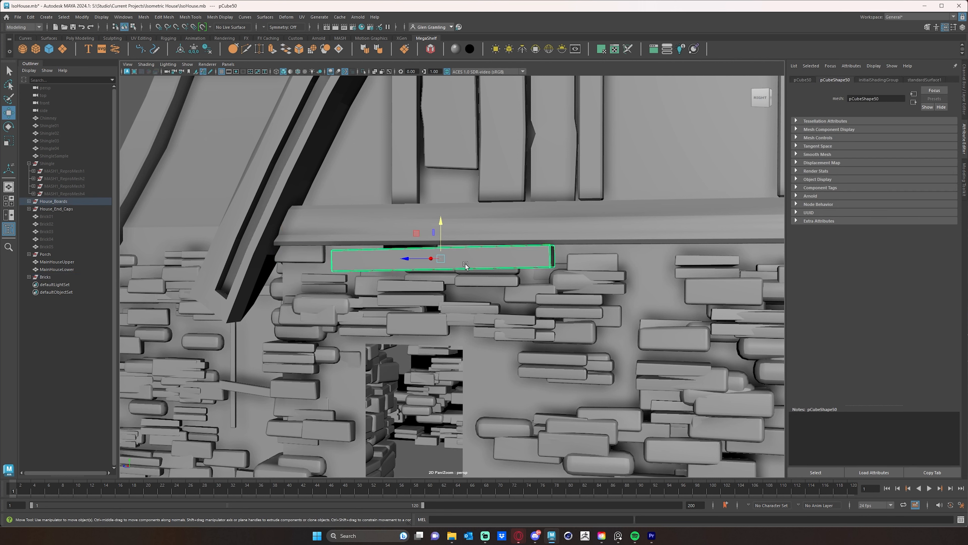
click(595, 263)
key(Delete)
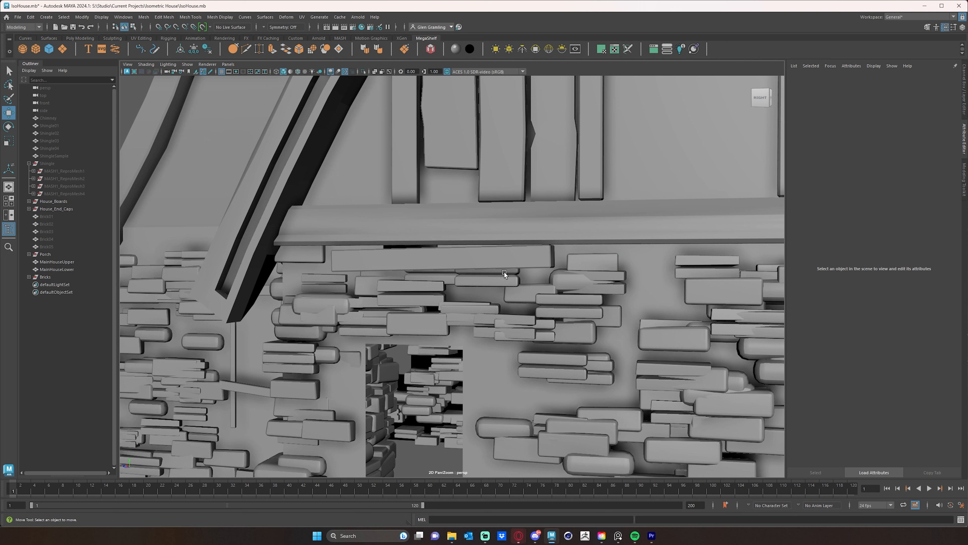
Replace the brick below the side wall's short trim board by shifting and duplicating a neighbouring brick into the gap.
click(496, 277)
key(Delete)
click(437, 275)
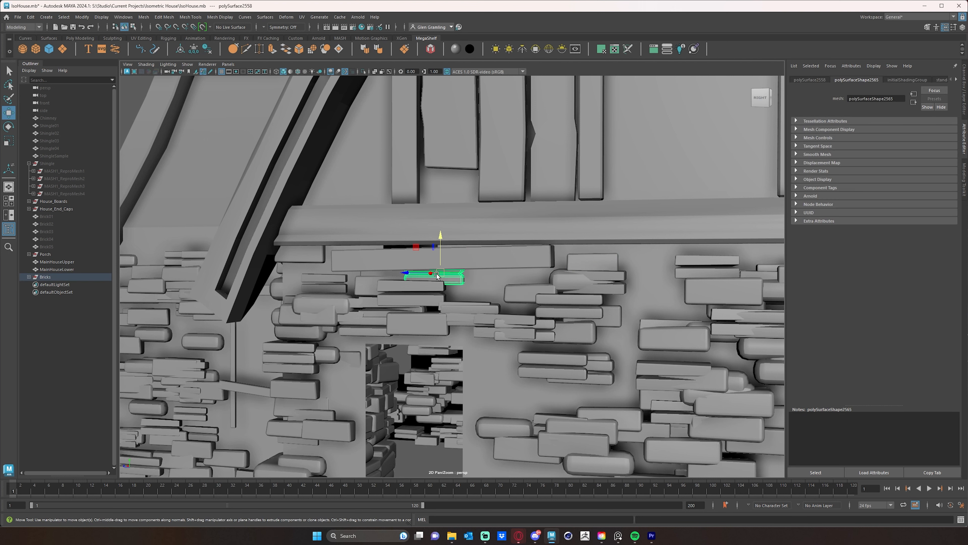
drag(437, 275, 388, 264)
key(ctrl+d)
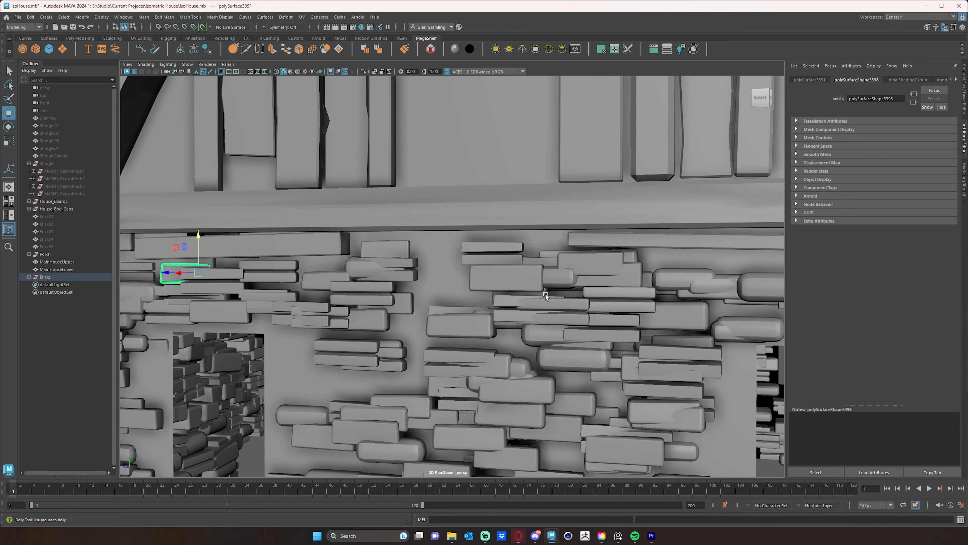
Delete the bricks covering the pointed lower end of the left vertical board on the back wall.
alt+right_drag(545, 293, 418, 289)
alt+drag(566, 298, 519, 293)
alt+right_drag(518, 293, 640, 297)
alt+middle_drag(640, 298, 562, 303)
alt+drag(562, 304, 517, 303)
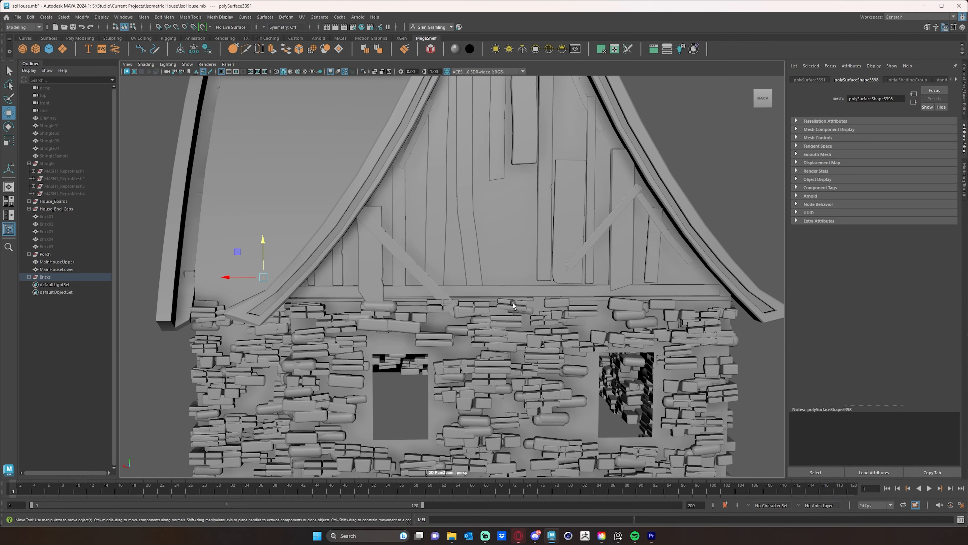
alt+right_drag(470, 303, 496, 304)
alt+middle_drag(423, 302, 492, 300)
alt+right_drag(492, 300, 500, 315)
click(501, 314)
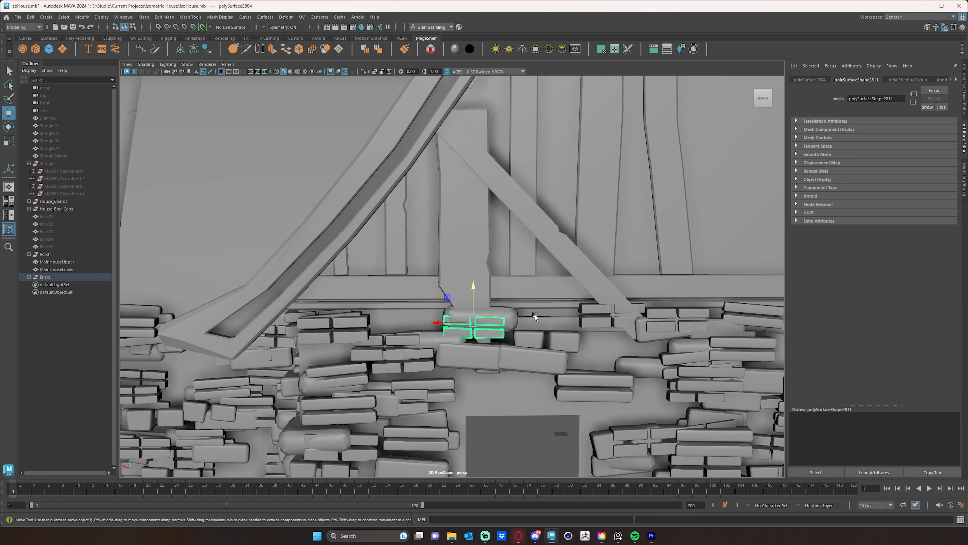
key(Delete)
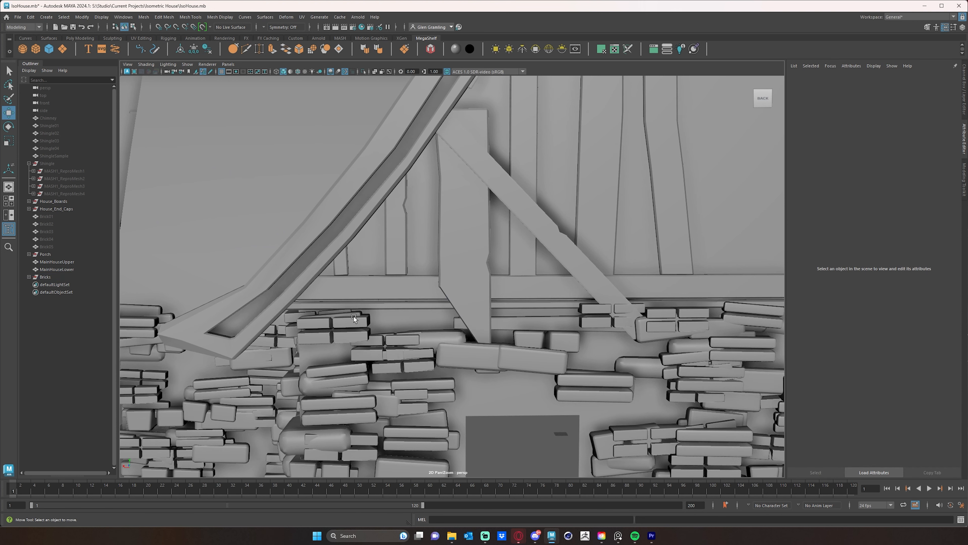
Clear the thin brick and the split brick at the brace from the back wall's left trim and nudge the neighbouring bricks.
click(350, 312)
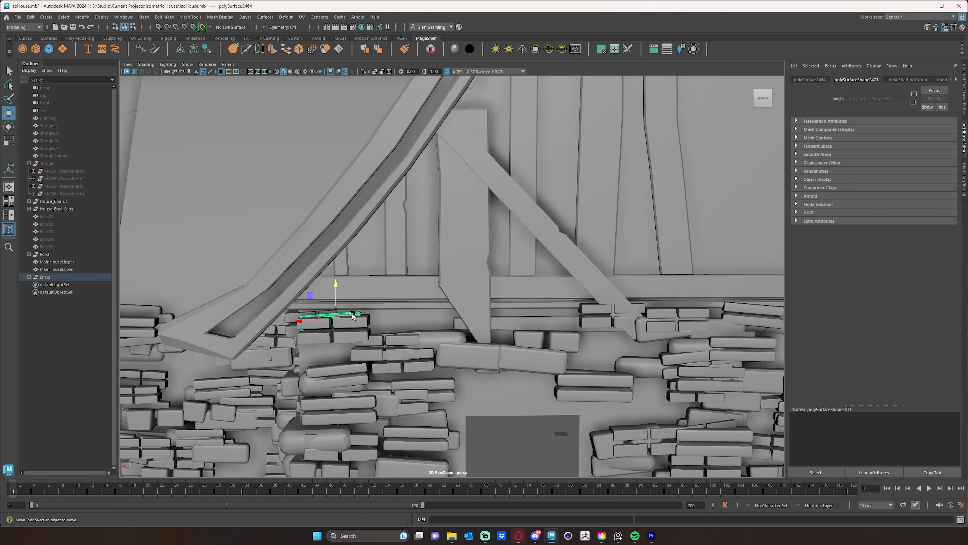
click(330, 322)
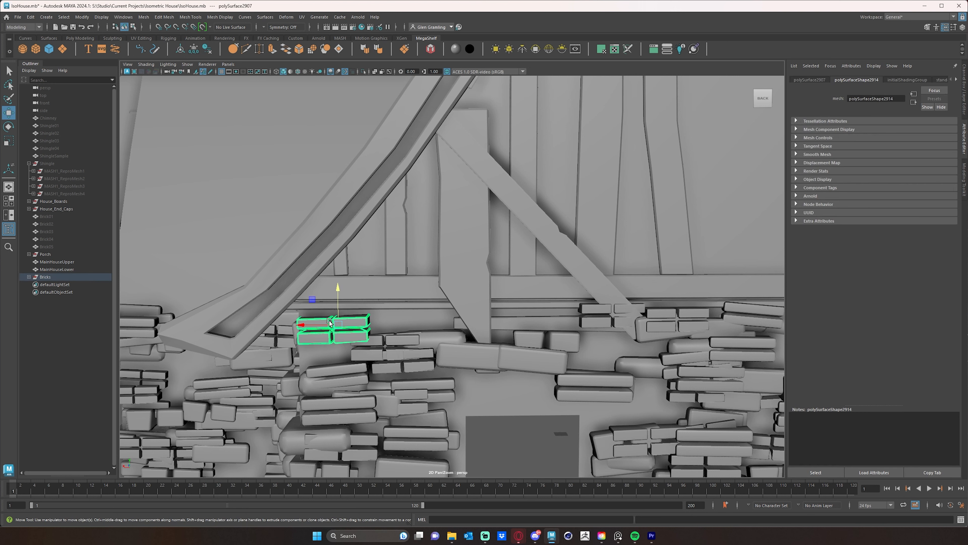
drag(330, 322, 321, 323)
click(579, 313)
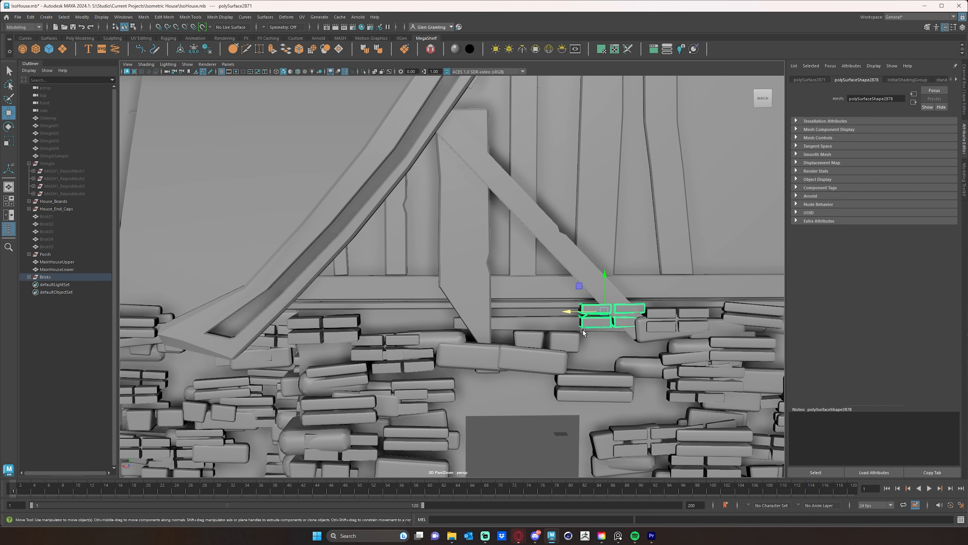
drag(579, 314, 545, 324)
click(448, 337)
drag(434, 315, 434, 317)
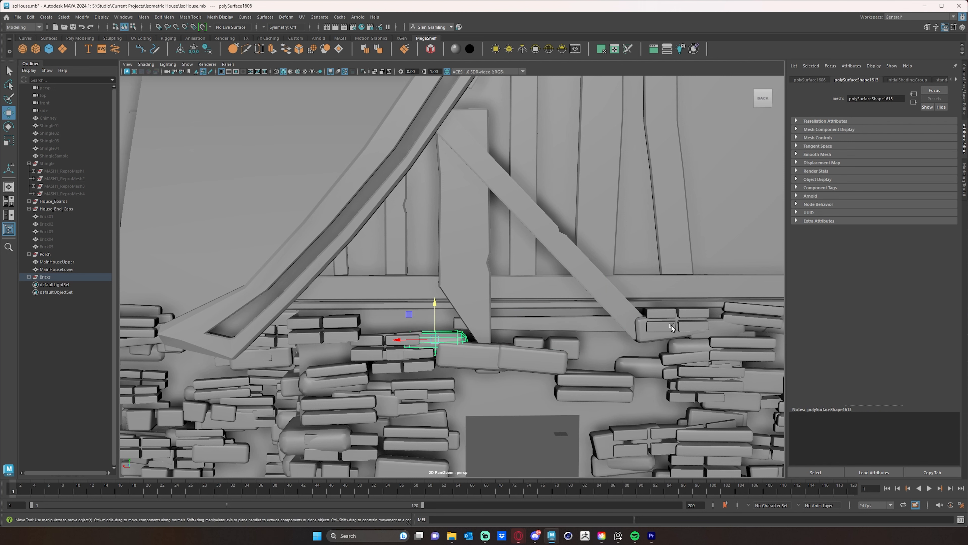
Delete the overlapping bricks beside the foot of the left diagonal brace on the back wall.
key(Delete)
click(669, 334)
key(Delete)
Delete the bricks clashing with the thin trim under the back wall's beam, from the middle to the right end.
alt+middle_drag(698, 327, 513, 299)
click(513, 300)
key(Delete)
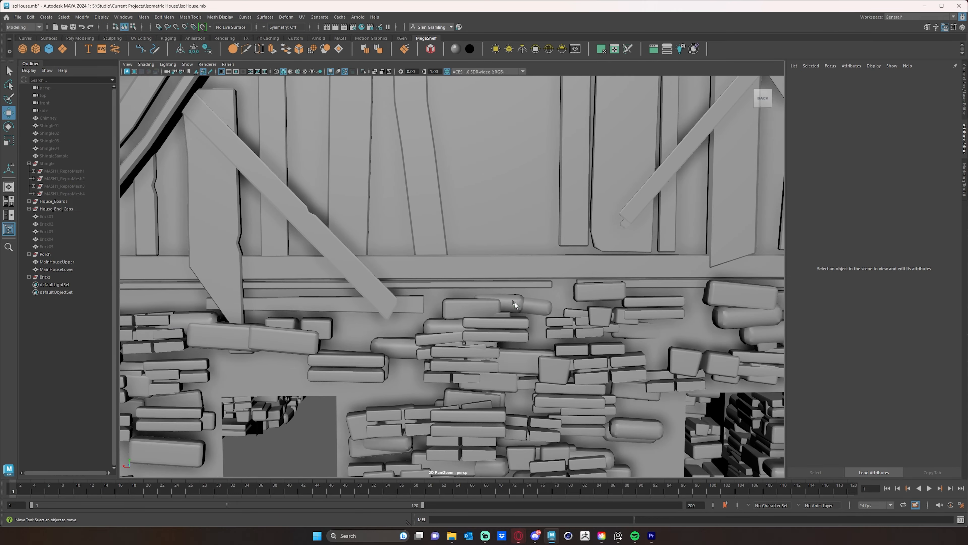
click(602, 297)
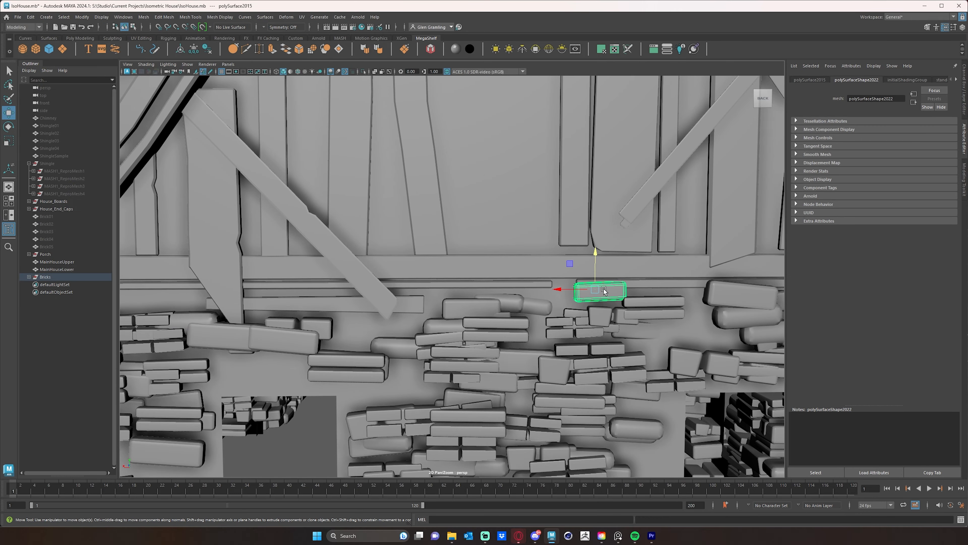
key(Delete)
alt+middle_drag(643, 298, 503, 314)
click(481, 312)
key(Delete)
click(541, 315)
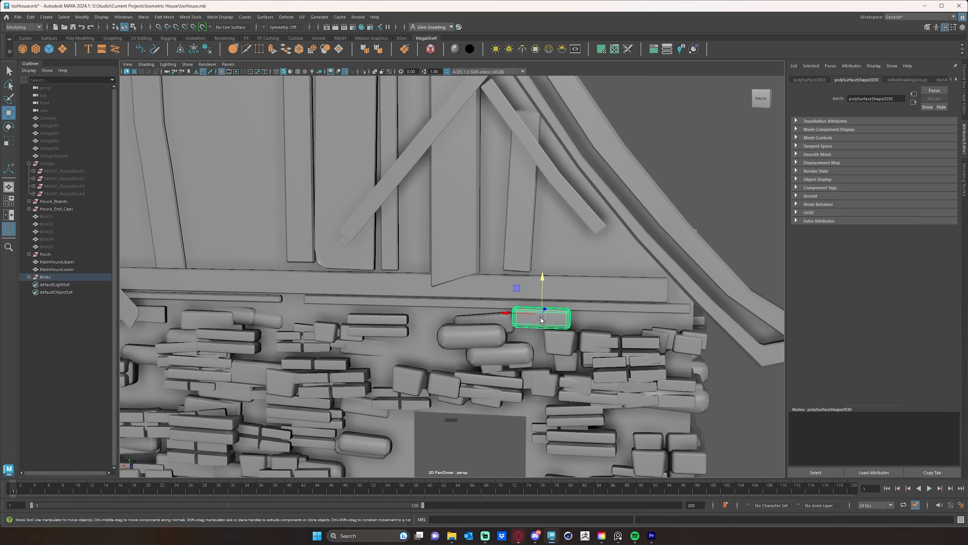
key(Delete)
Nudge the bricks beneath the pointed end of the back wall's left vertical board, above the left window.
alt+middle_drag(624, 325, 646, 288)
alt+right_drag(646, 288, 566, 299)
alt+drag(550, 302, 571, 301)
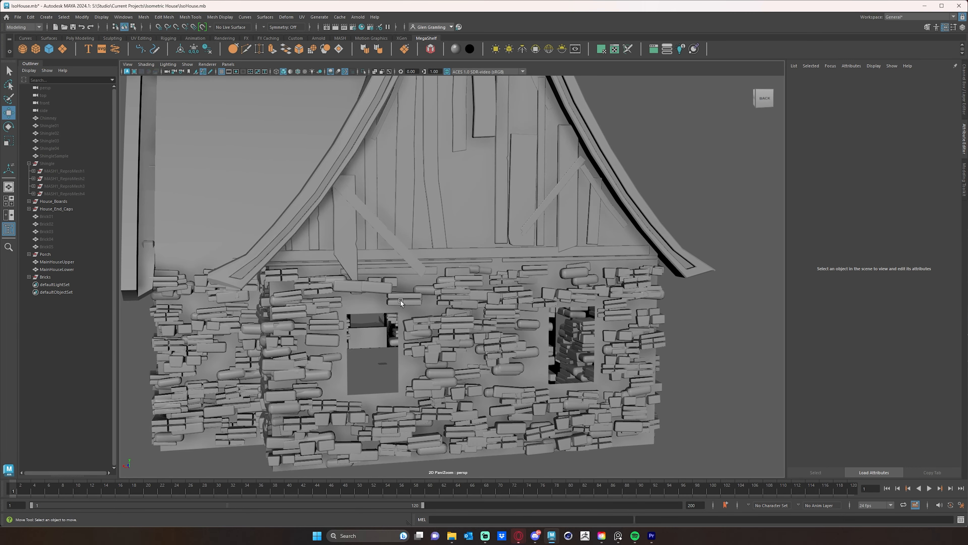
click(346, 287)
mouse_move(347, 264)
mouse_down()
mouse_move(341, 302)
mouse_move(337, 289)
mouse_move(357, 275)
mouse_up()
click(351, 290)
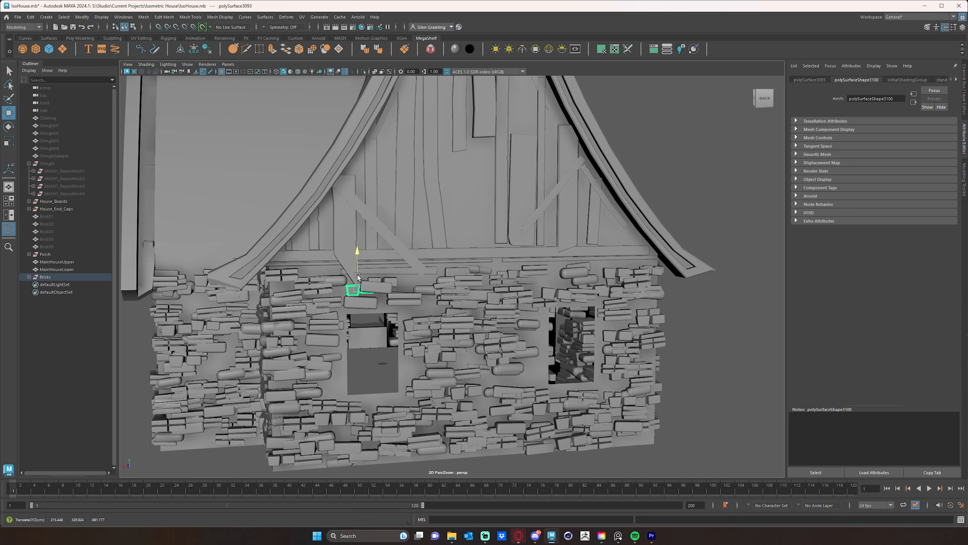
Unhide the four shingle meshes in the Shingle group so the roof tiles show on both wings.
alt+drag(501, 293, 527, 331)
click(713, 390)
alt+drag(714, 390, 518, 388)
click(65, 193)
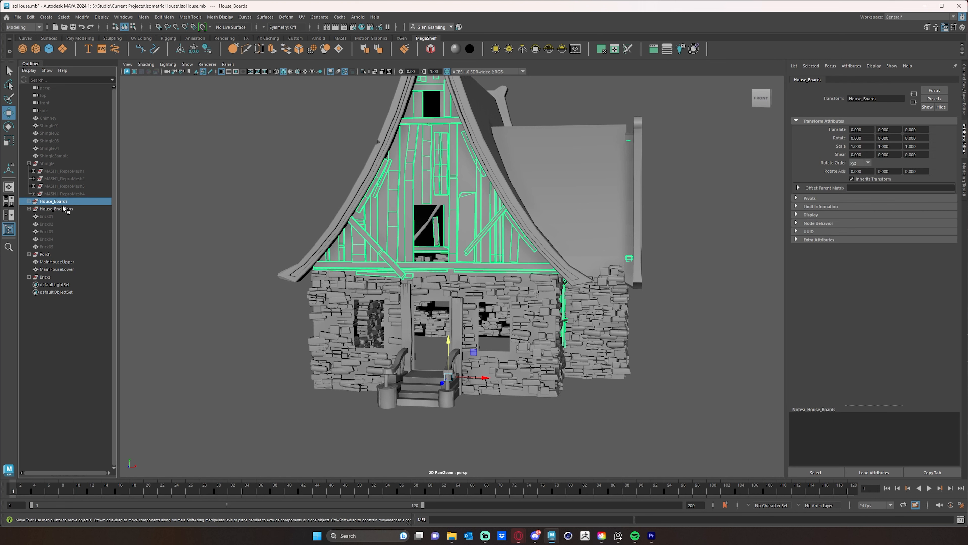
click(52, 164)
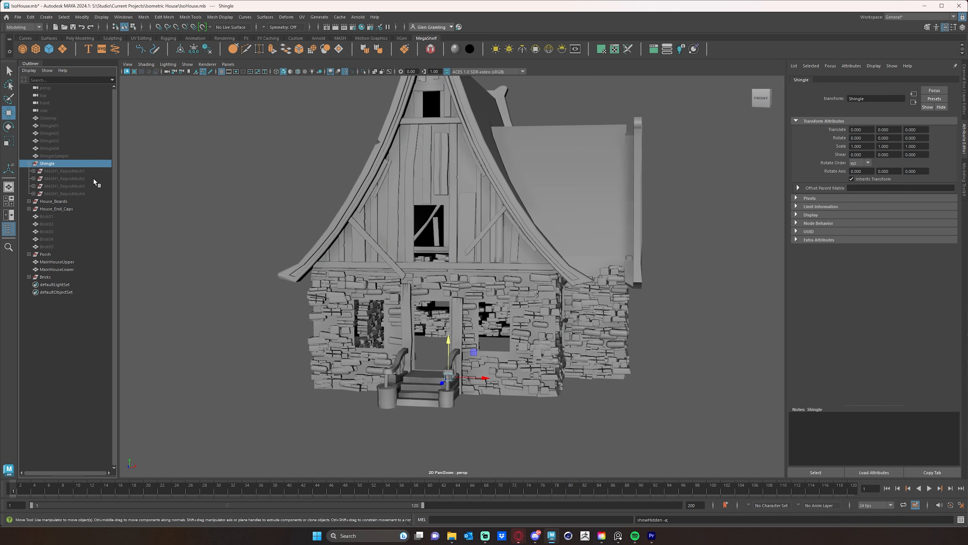
alt+drag(494, 256, 395, 261)
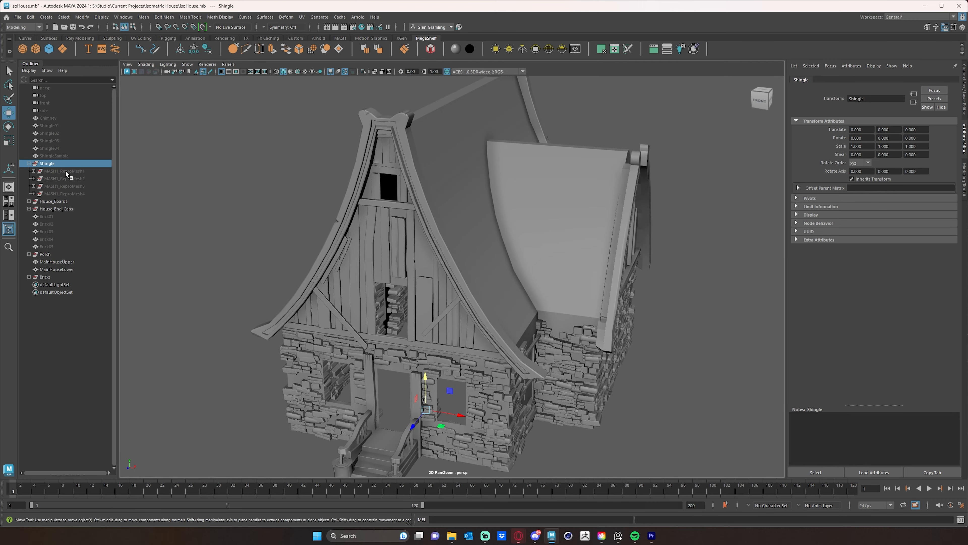
drag(67, 171, 71, 192)
key(shift+h)
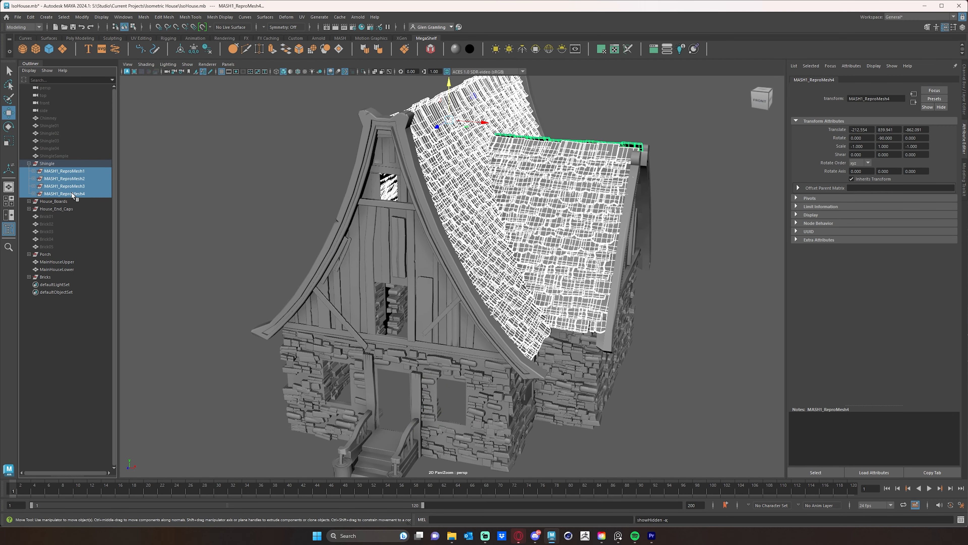
click(27, 164)
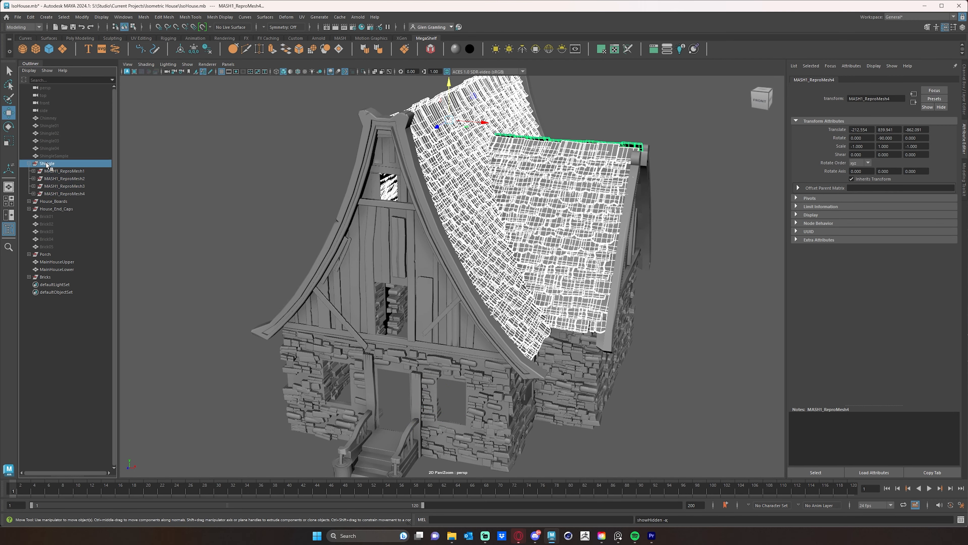
click(28, 164)
Unhide the chimney on the side wing.
click(53, 149)
click(52, 135)
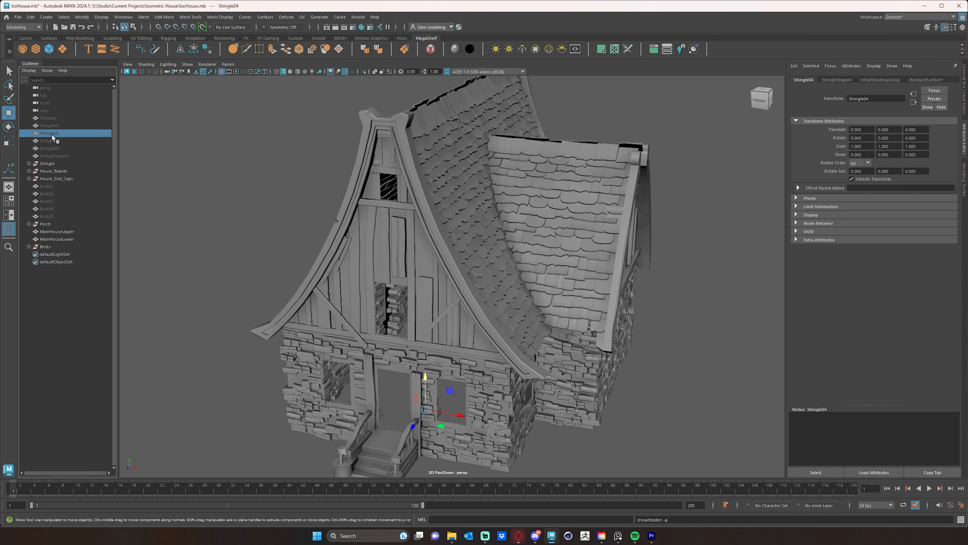
click(52, 123)
click(48, 117)
mouse_move(337, 230)
alt+mouse_down()
mouse_move(315, 221)
mouse_move(343, 222)
alt+mouse_up()
alt+middle_drag(344, 222, 319, 263)
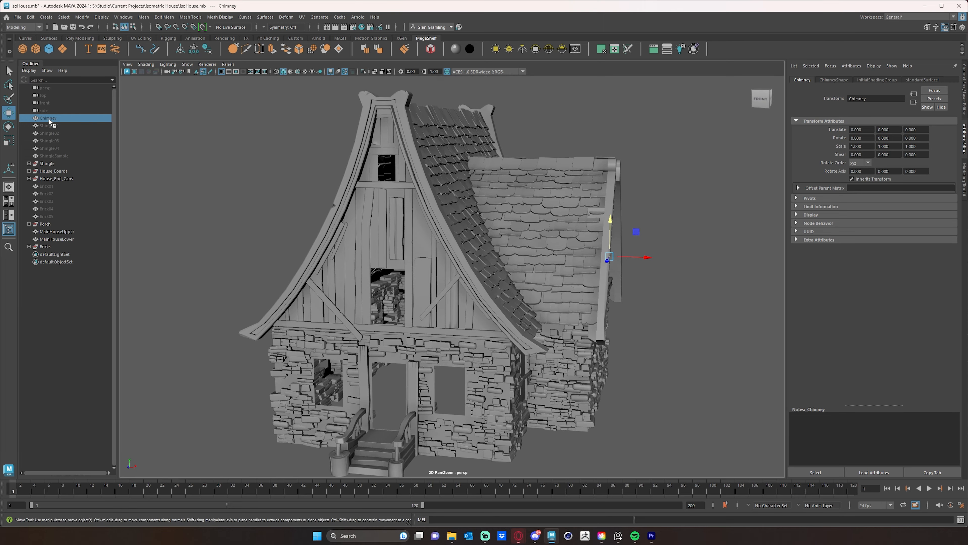
key(shift+h)
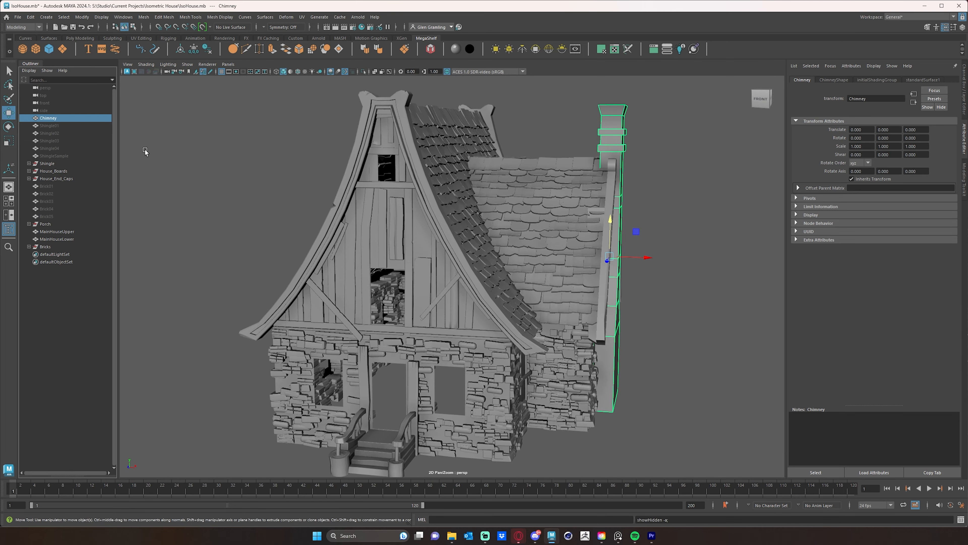
click(679, 266)
Reposition the middle and corner-side vertical boards on the side wall's panel so the three uprights are evenly spaced.
alt+drag(650, 330, 556, 318)
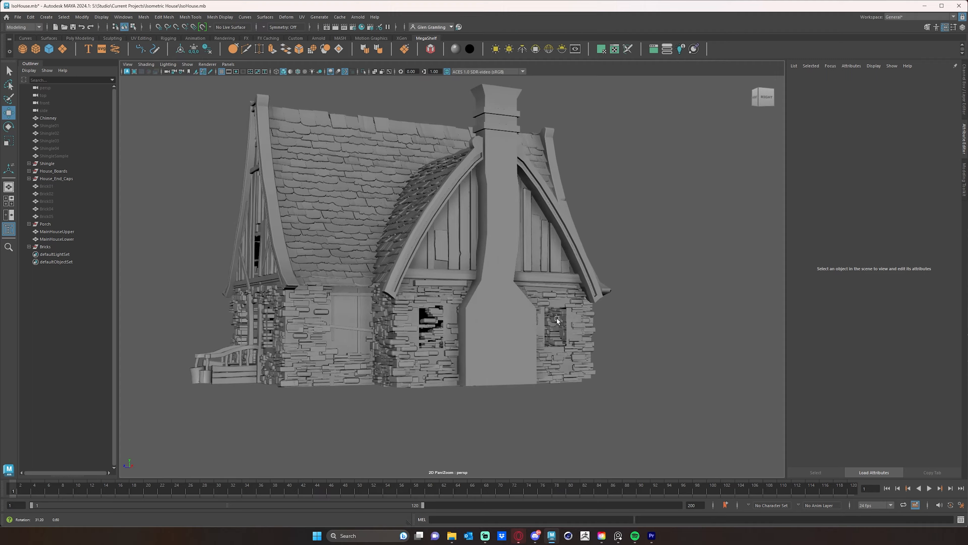
scroll(421, 310, up, 15)
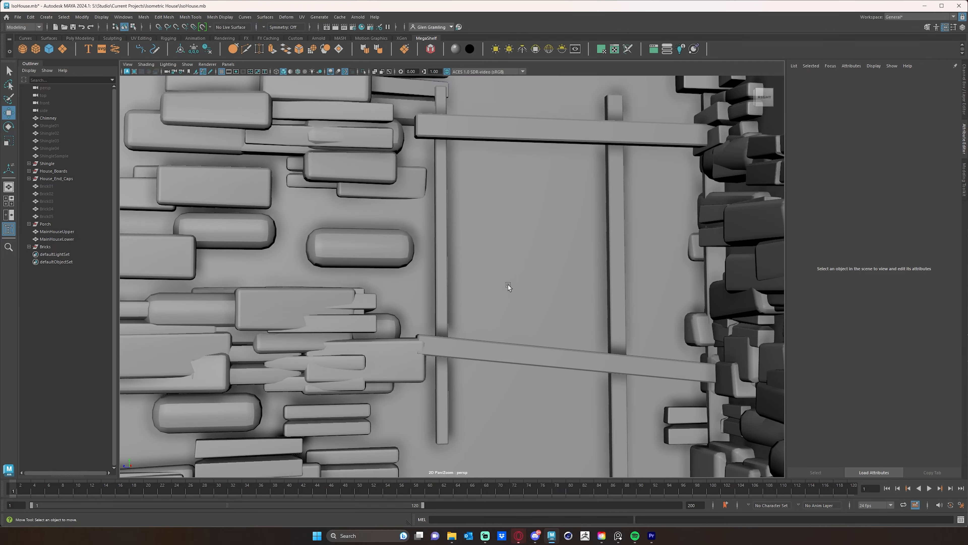
alt+middle_drag(509, 284, 678, 280)
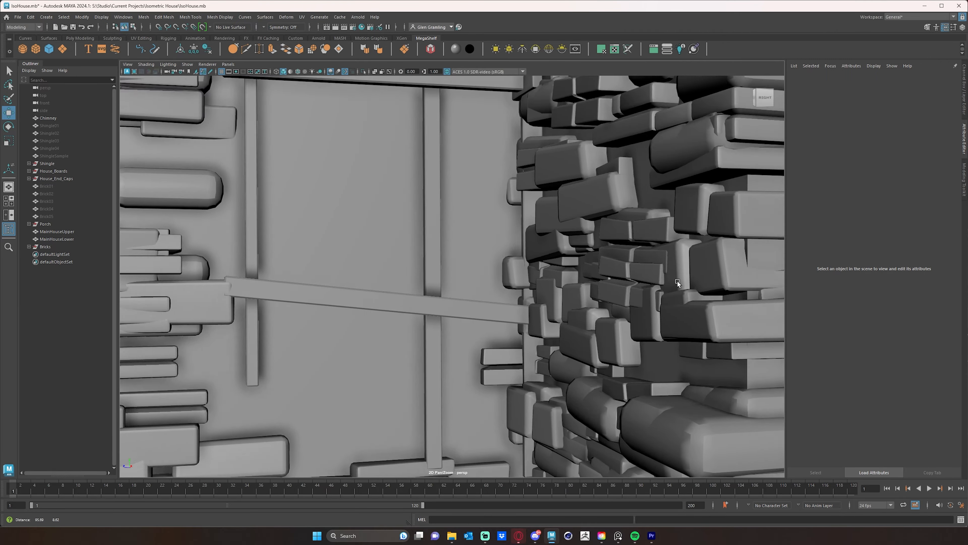
alt+drag(678, 280, 556, 260)
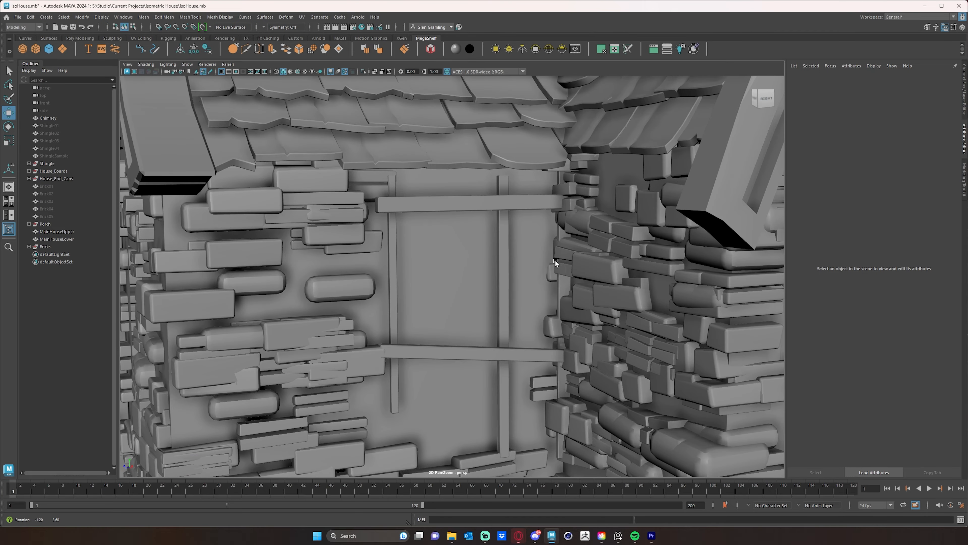
click(565, 286)
drag(549, 315, 375, 341)
click(499, 297)
Move the side panel's lower crossboard down to a Y translation of -34.586, near the bottom of the uprights.
click(498, 345)
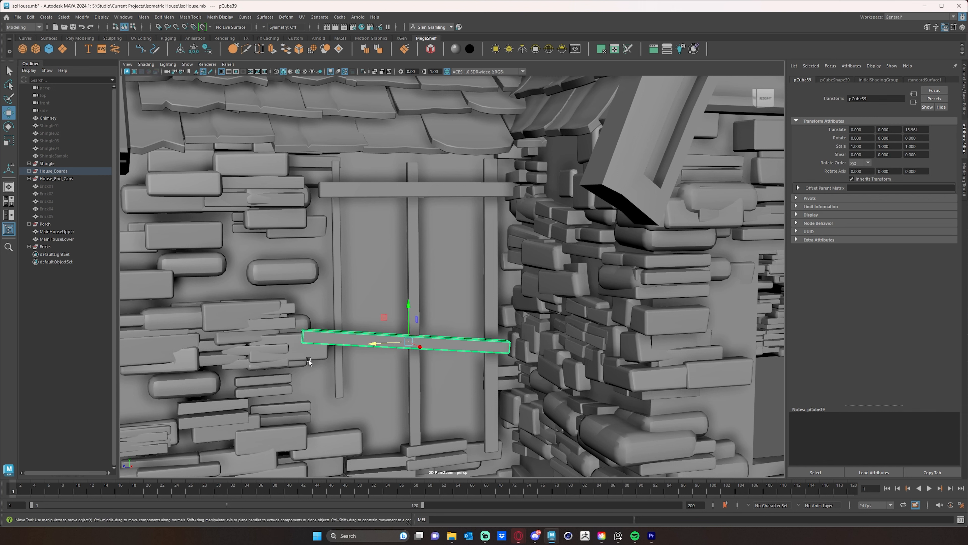
click(323, 358)
click(384, 343)
drag(407, 307, 405, 352)
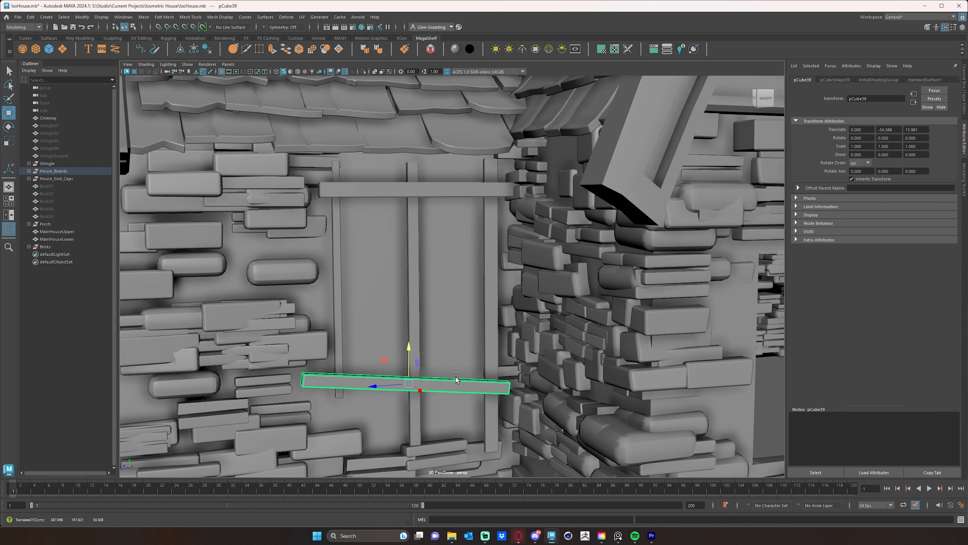
alt+drag(457, 378, 511, 402)
click(510, 416)
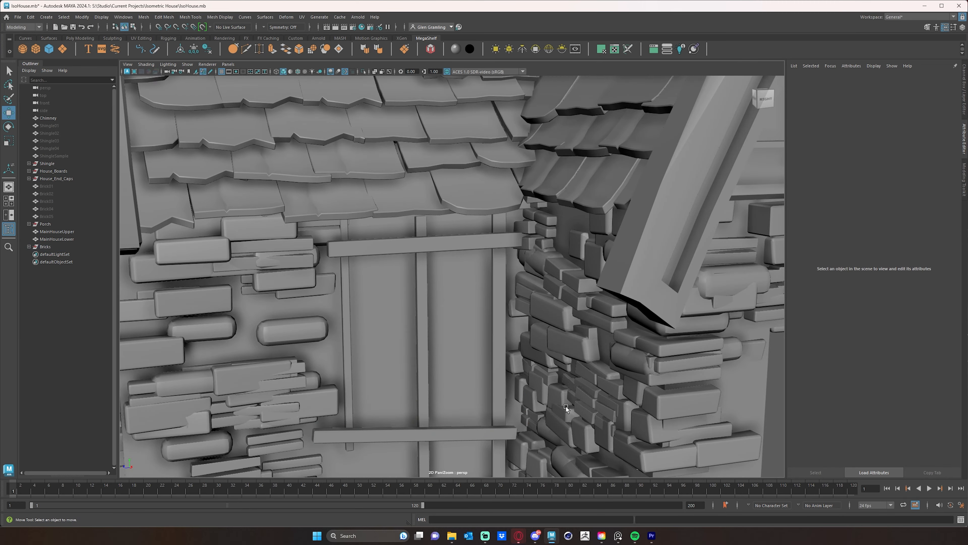
Clear the bricks clashing at both ends of the side panel's upper crossboard and slide the crossboard away from the inner corner.
click(525, 226)
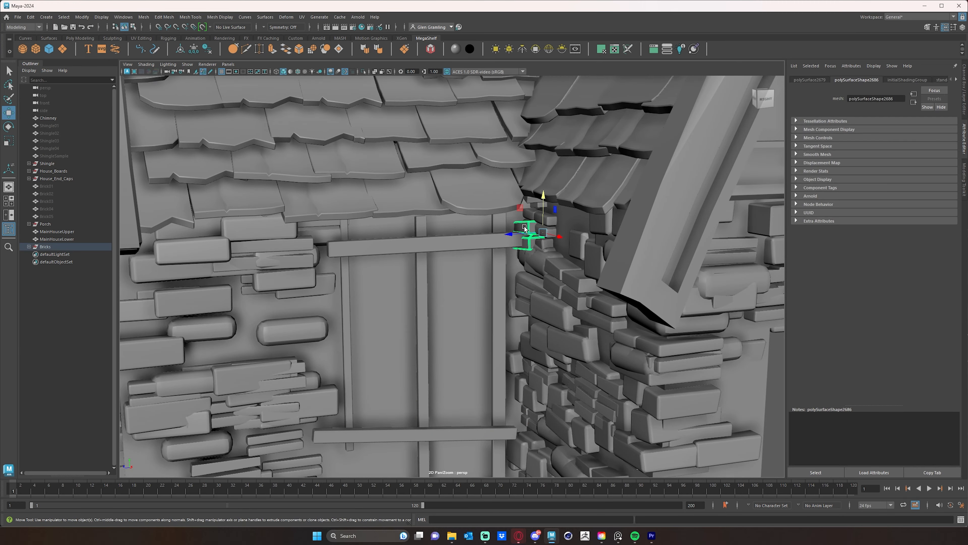
click(527, 232)
click(504, 246)
drag(408, 246, 395, 247)
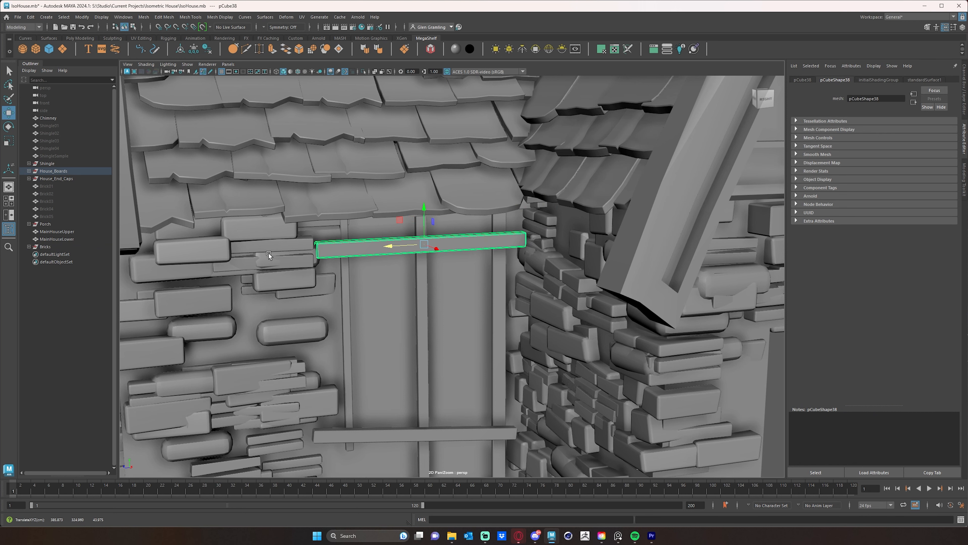
click(261, 264)
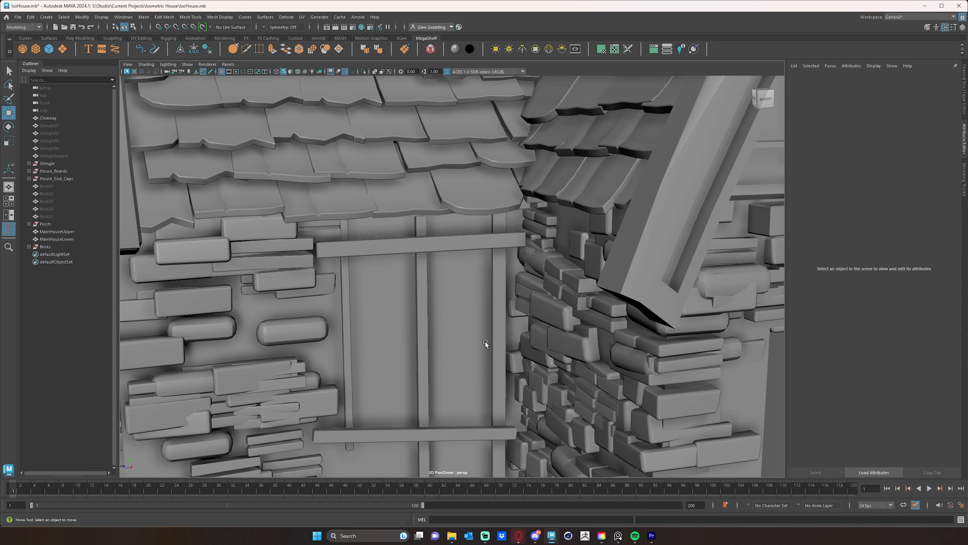
Delete the bricks overlapping the feet of the side panel's middle and corner-side uprights.
scroll(481, 323, down, 3)
scroll(500, 330, up, 6)
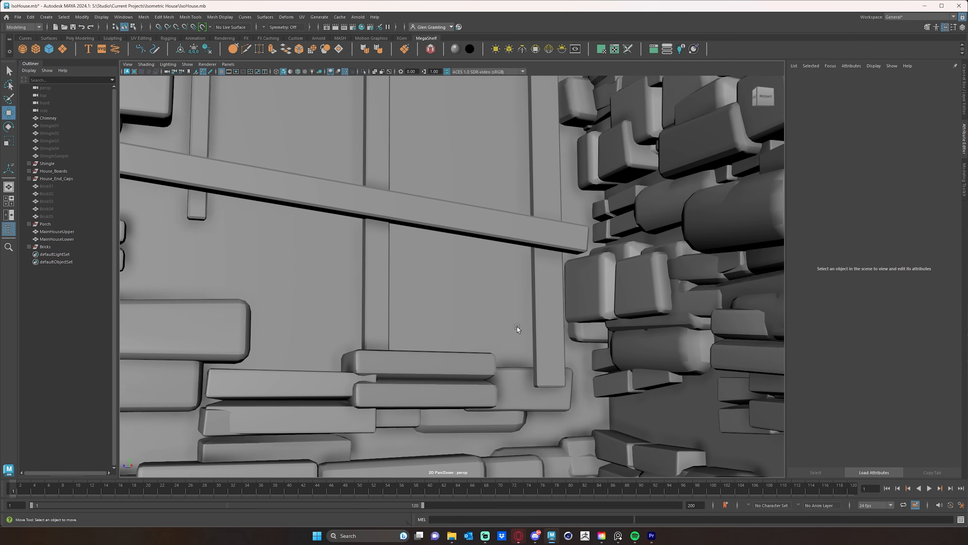
click(444, 356)
key(Delete)
click(494, 381)
key(Delete)
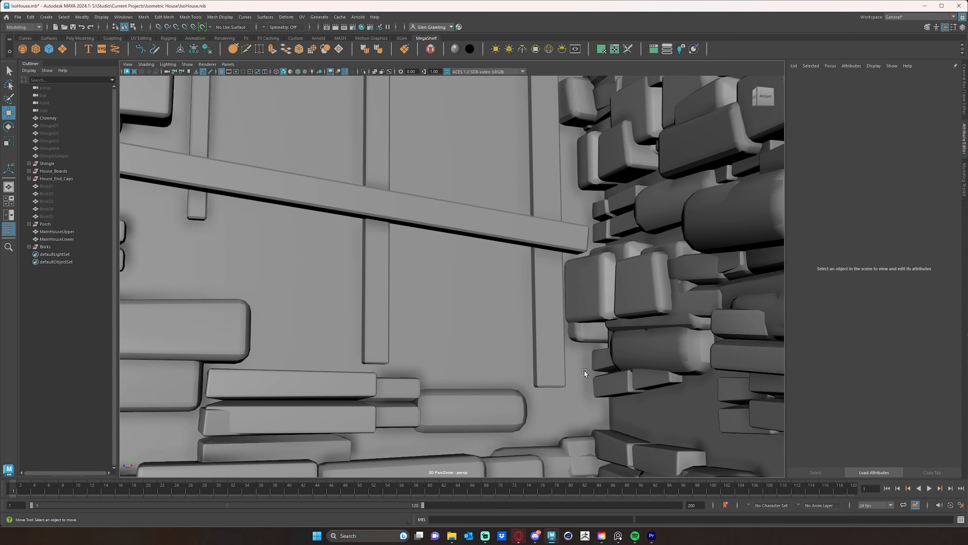
scroll(480, 338, down, 5)
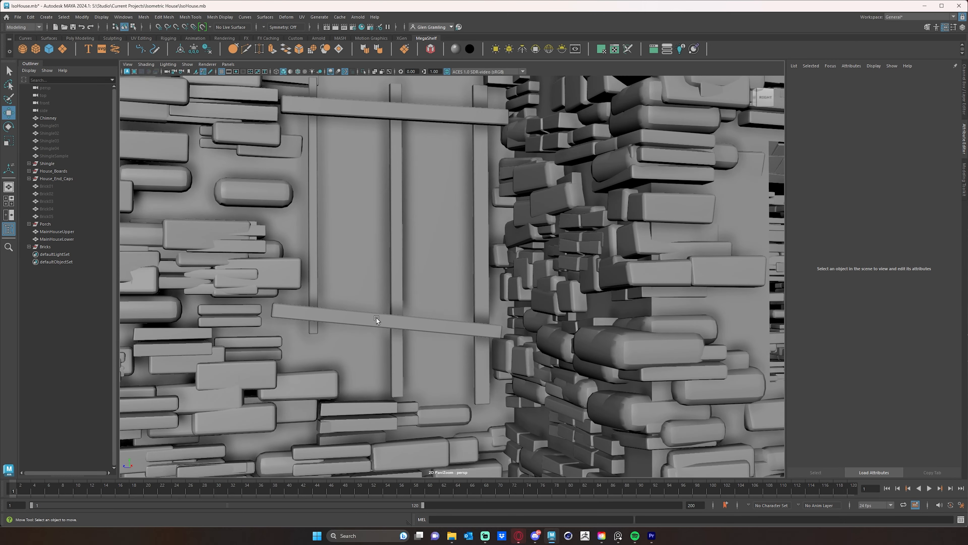
Delete the overlapping small bricks beside the side panel's lower crossboard and lower the long brick clashing with its neighbour.
alt+drag(377, 318, 426, 316)
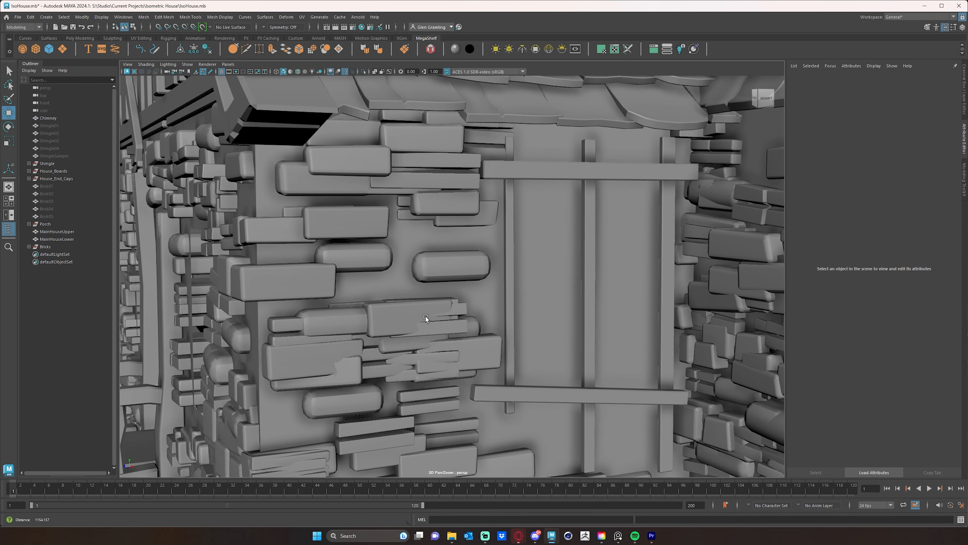
alt+middle_drag(444, 317, 460, 267)
scroll(460, 267, up, 2)
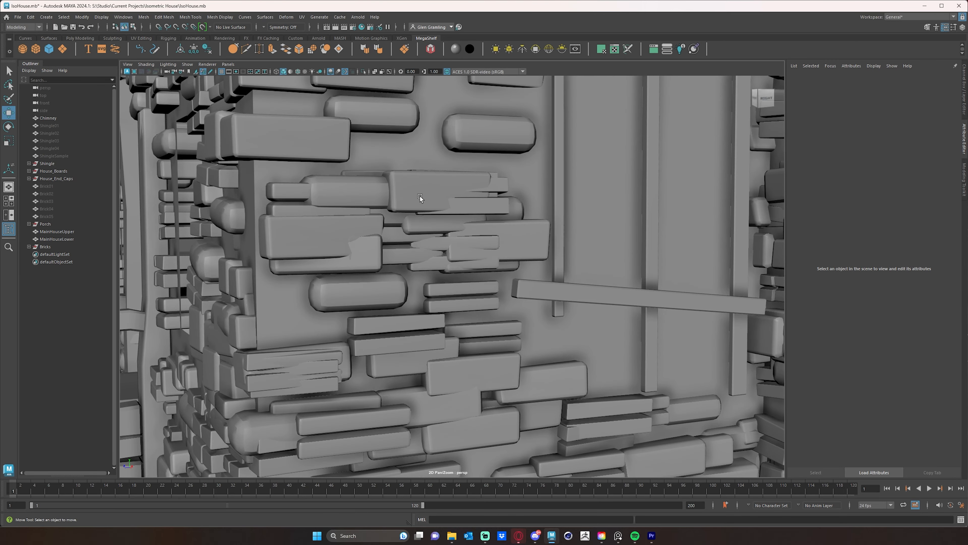
click(465, 244)
click(459, 242)
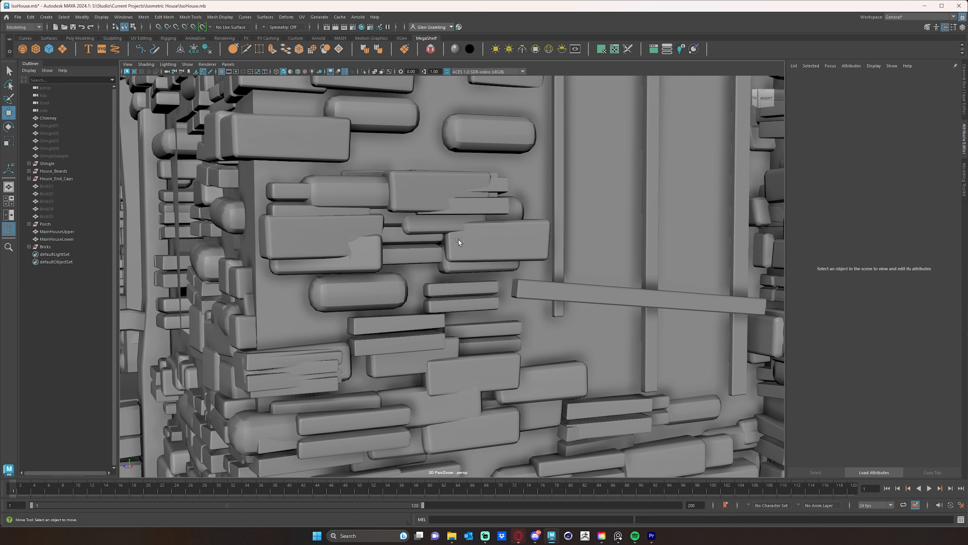
click(365, 251)
middle_drag(365, 252, 368, 259)
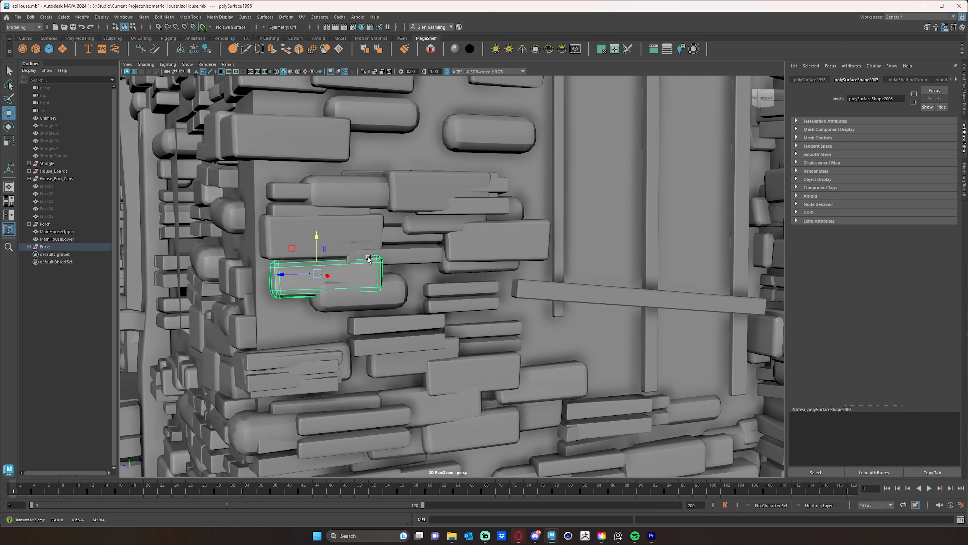
click(403, 247)
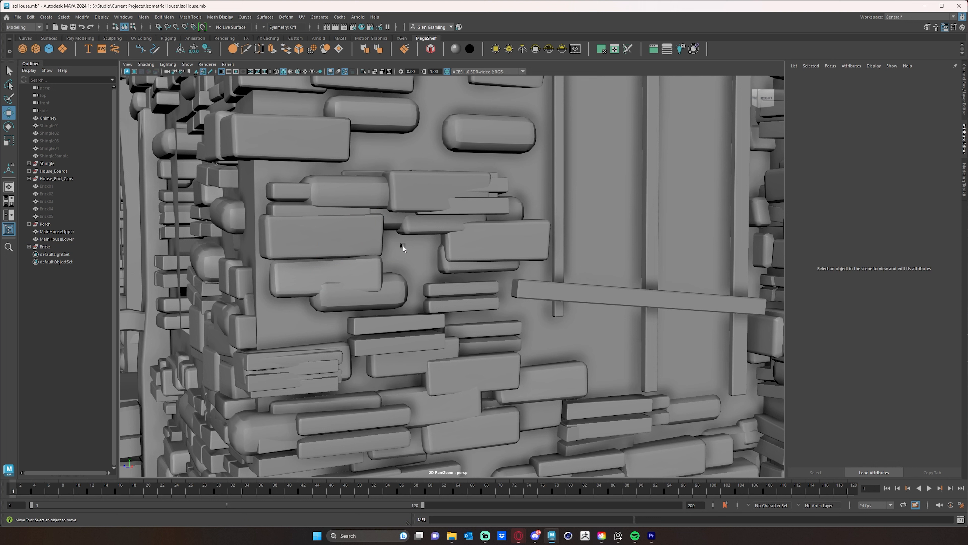
Move the rounded brick beside the side panel down into the gap and raise the thin brick pair above the wide brick.
click(429, 225)
drag(427, 203, 395, 240)
drag(506, 203, 497, 206)
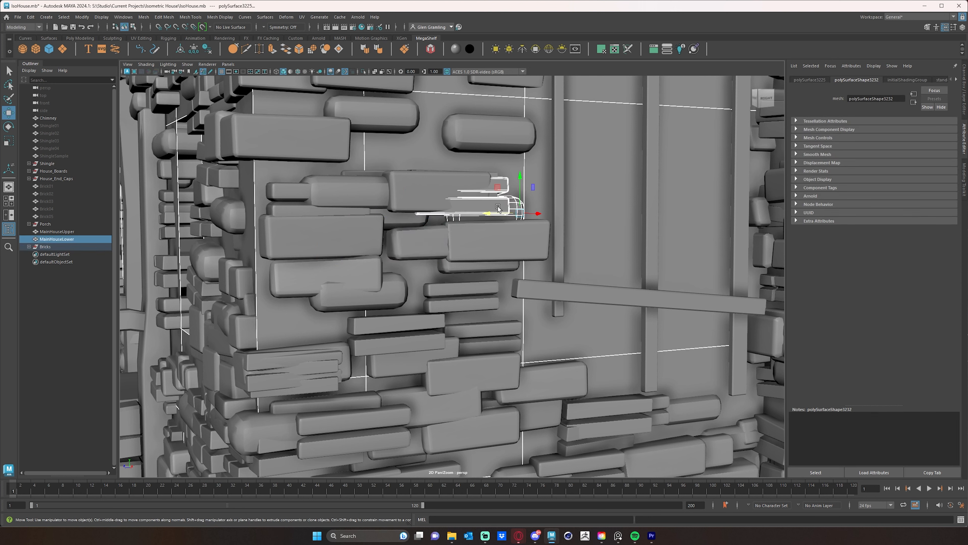
click(495, 178)
drag(438, 165, 443, 125)
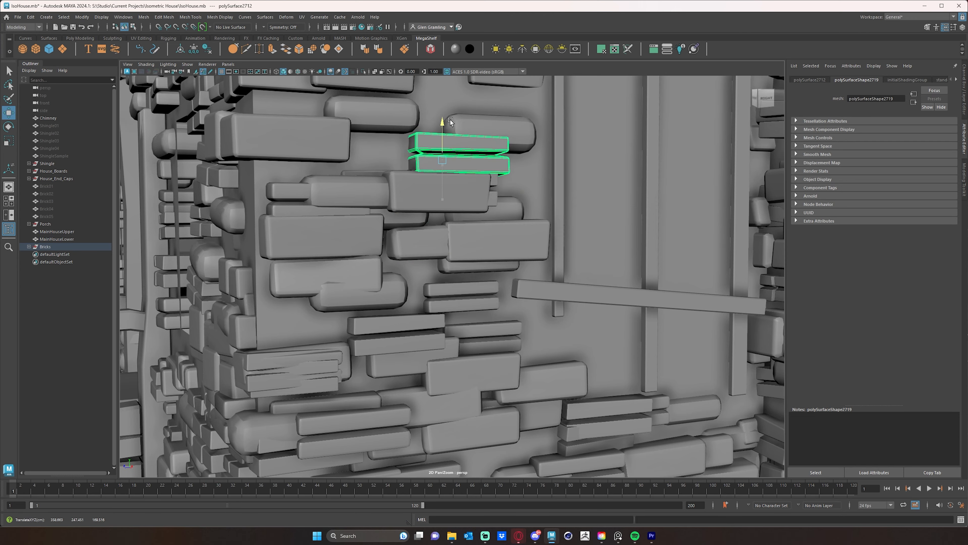
click(527, 190)
Inspect the brickwork around the side panel and the inner corner between the two wings.
alt+right_drag(607, 246, 481, 234)
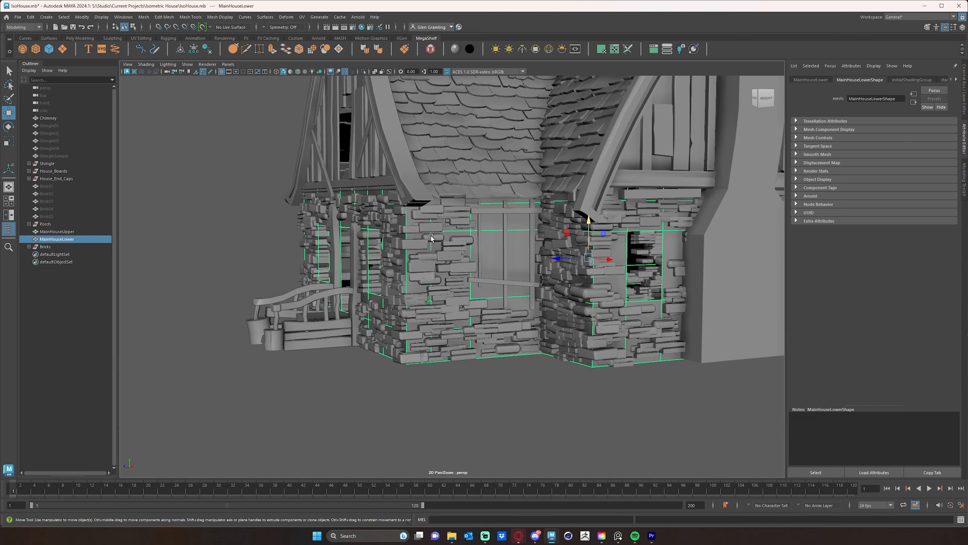
alt+drag(558, 289, 566, 295)
alt+drag(539, 327, 554, 330)
alt+middle_drag(595, 321, 531, 320)
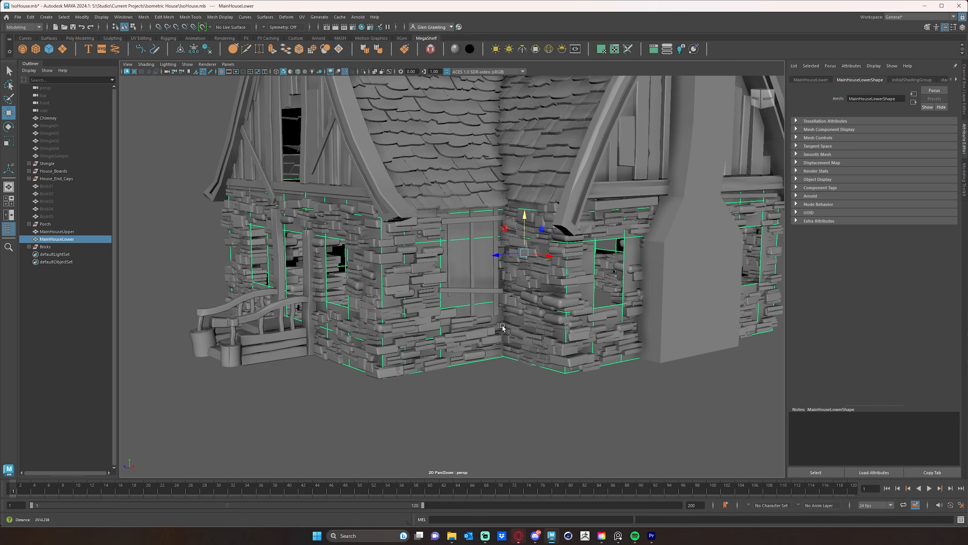
alt+right_drag(497, 329, 698, 356)
alt+middle_drag(699, 356, 569, 334)
alt+right_drag(569, 335, 579, 345)
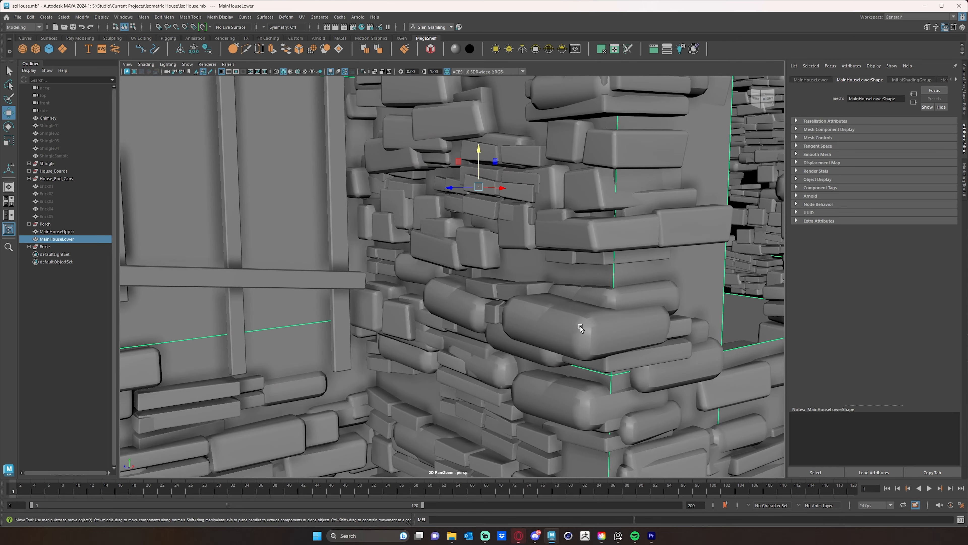
click(581, 328)
alt+right_drag(643, 335, 487, 336)
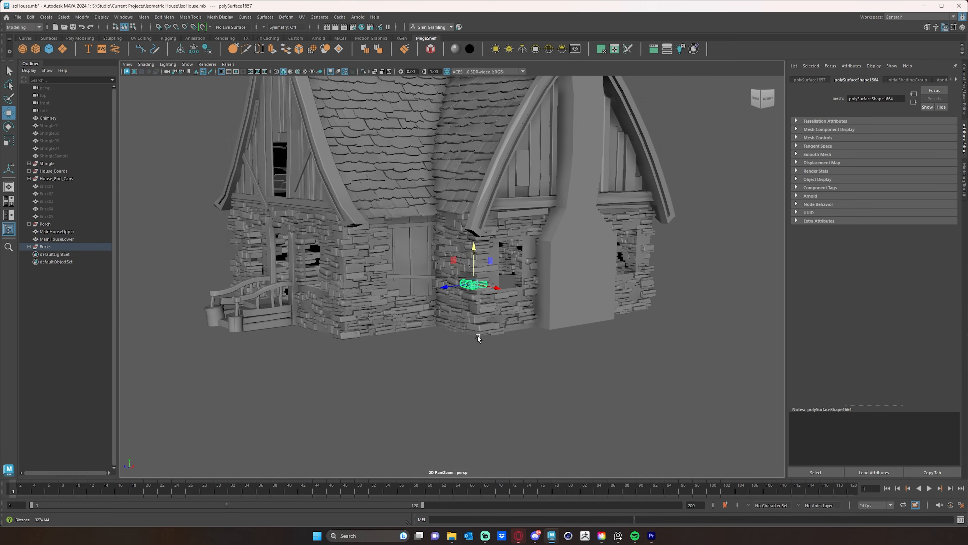
Inspect the whole cottage from the front and side, checking the bricks around the porch and front windows.
click(523, 374)
alt+drag(522, 375, 566, 388)
alt+middle_drag(592, 377, 602, 376)
alt+right_drag(601, 376, 669, 372)
alt+middle_drag(628, 375, 644, 375)
alt+drag(613, 386, 629, 389)
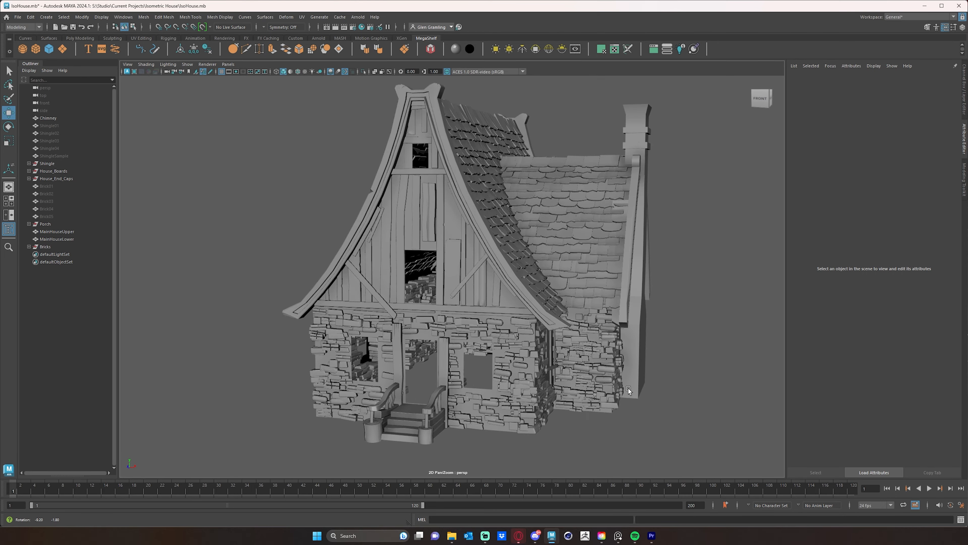
alt+right_drag(568, 383, 615, 378)
alt+middle_drag(536, 376, 556, 348)
alt+right_drag(556, 349, 562, 296)
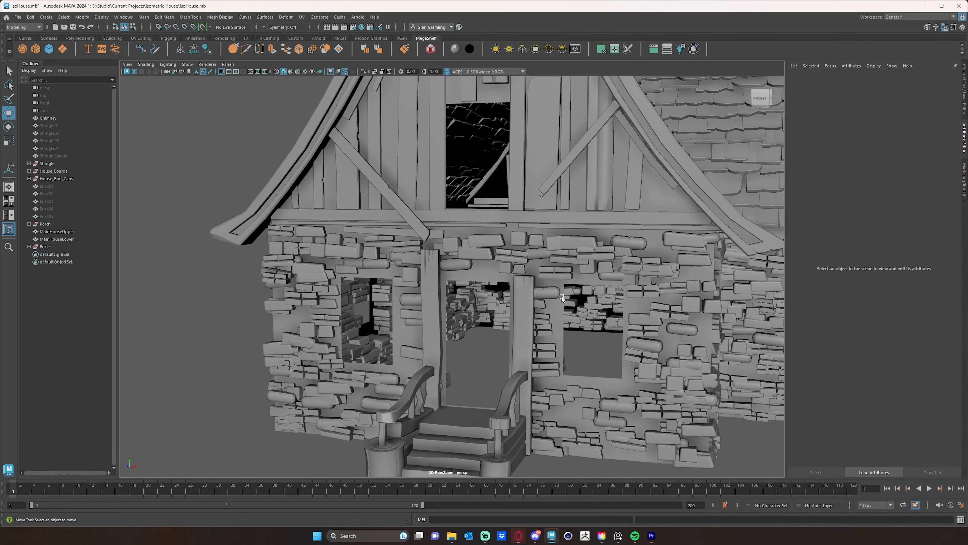
click(541, 291)
drag(583, 295, 583, 292)
alt+drag(626, 324, 599, 330)
alt+right_drag(599, 331, 586, 321)
alt+drag(586, 321, 542, 337)
Select the chimney and examine it together with the shingled roof from the side, front and above.
click(541, 320)
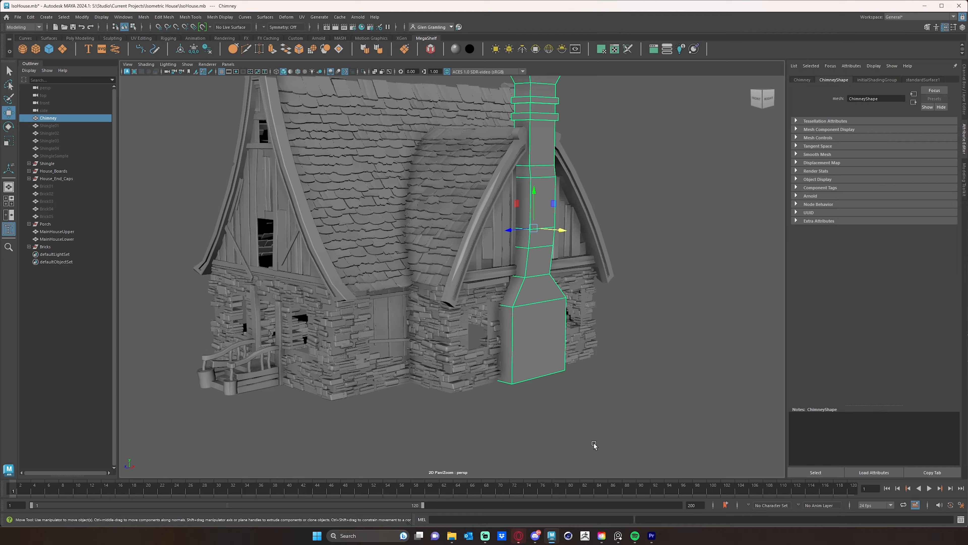
alt+drag(593, 442, 529, 375)
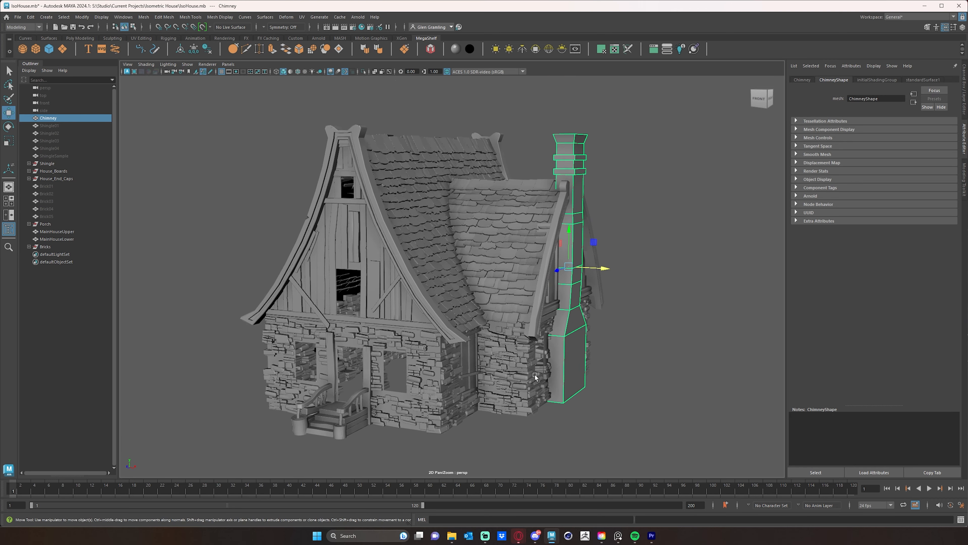
alt+middle_drag(530, 375, 540, 370)
alt+right_drag(553, 369, 581, 370)
alt+middle_drag(580, 371, 605, 364)
alt+right_drag(579, 377, 589, 379)
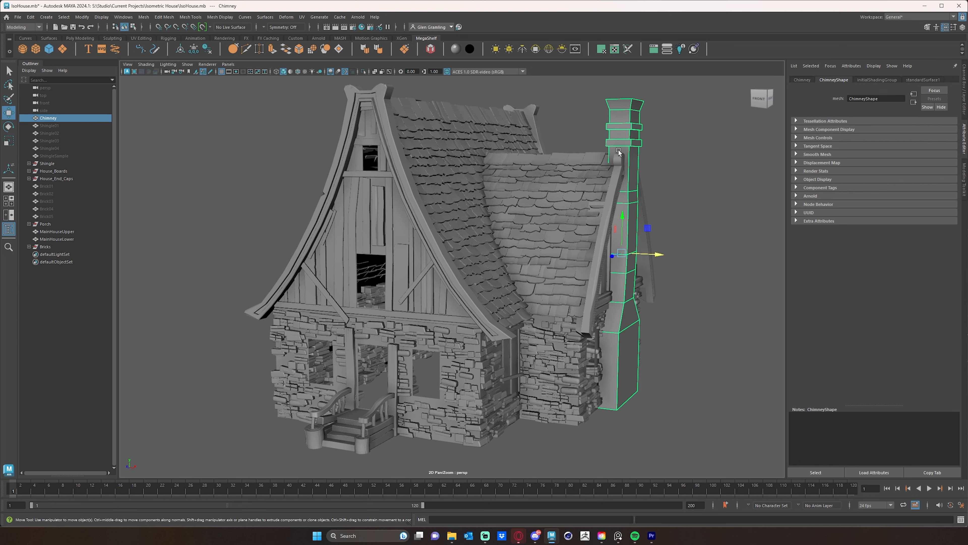
alt+drag(576, 154, 595, 203)
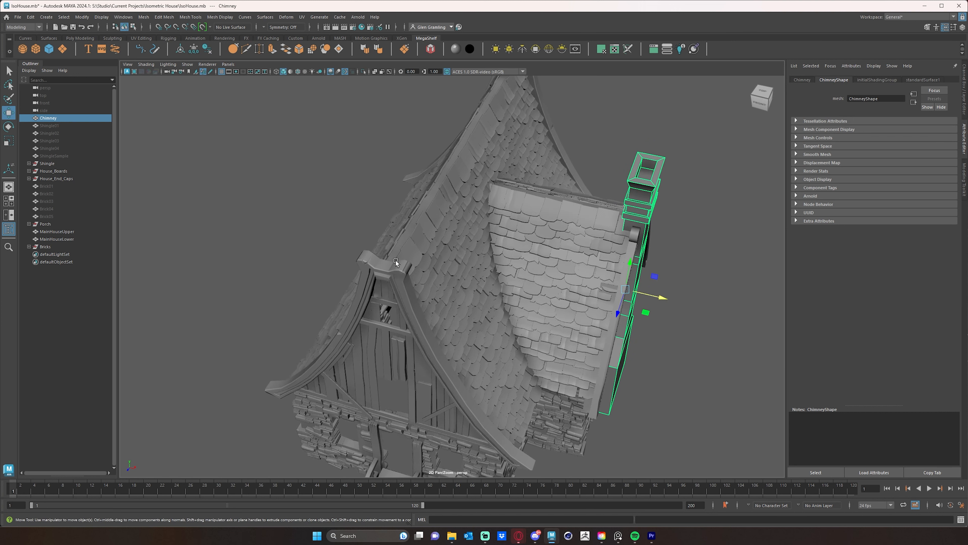